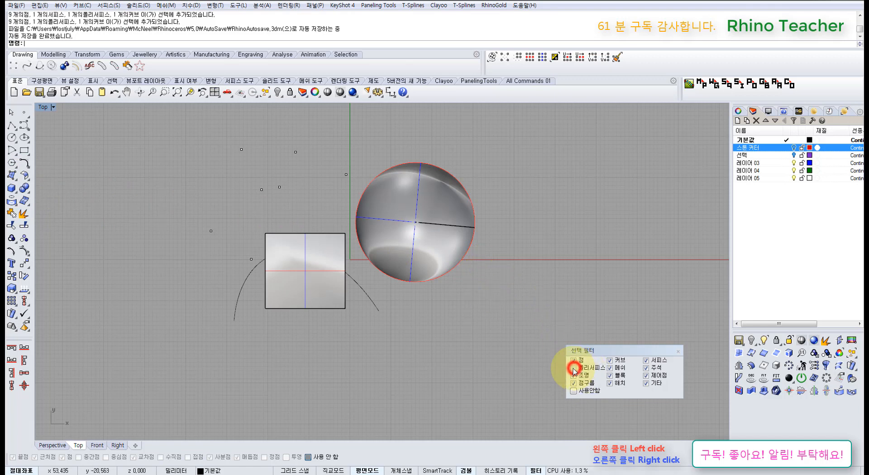
Exclude polysurfaces from the selection filter, test selecting the box, and allow polysurfaces again.
{"action": "left_click", "coordinate": [575, 368]}
{"action": "left_click", "coordinate": [495, 287]}
{"action": "left_click", "coordinate": [300, 280]}
{"action": "left_click", "coordinate": [308, 308]}
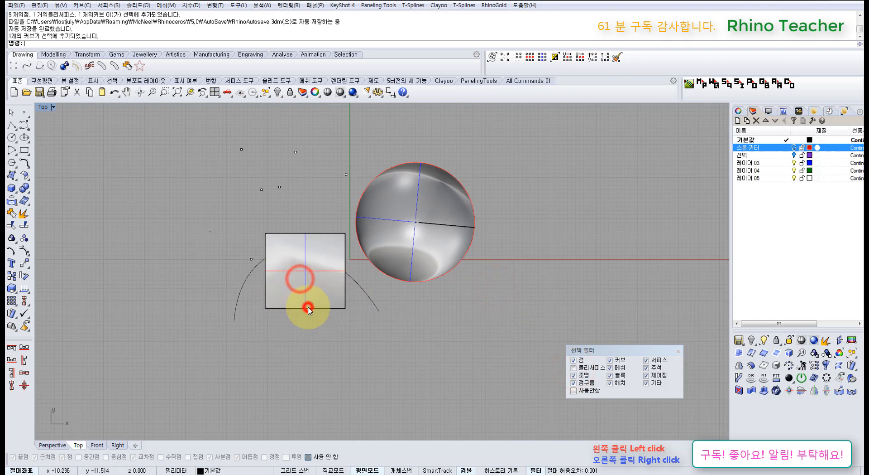
{"action": "left_click", "coordinate": [575, 368]}
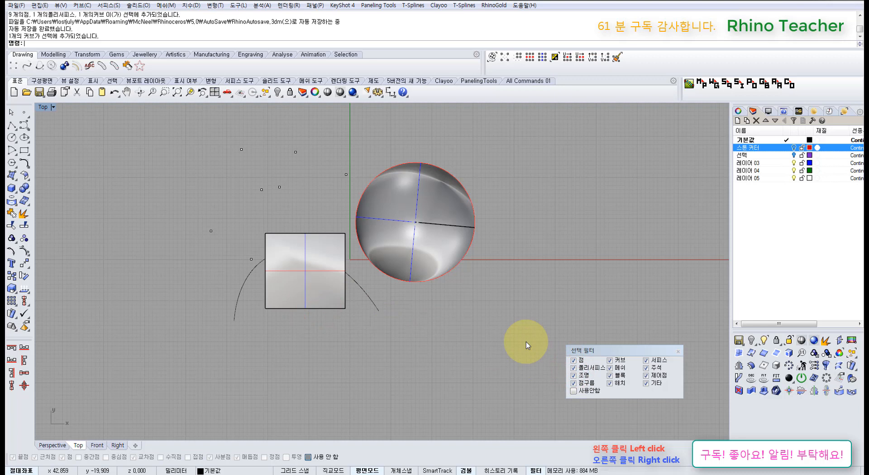
Select the sphere and turn on its control points.
{"action": "left_click", "coordinate": [516, 332]}
{"action": "right_click_drag", "start_coordinate": [416, 267], "coordinate": [403, 307]}
{"action": "left_click", "coordinate": [411, 292]}
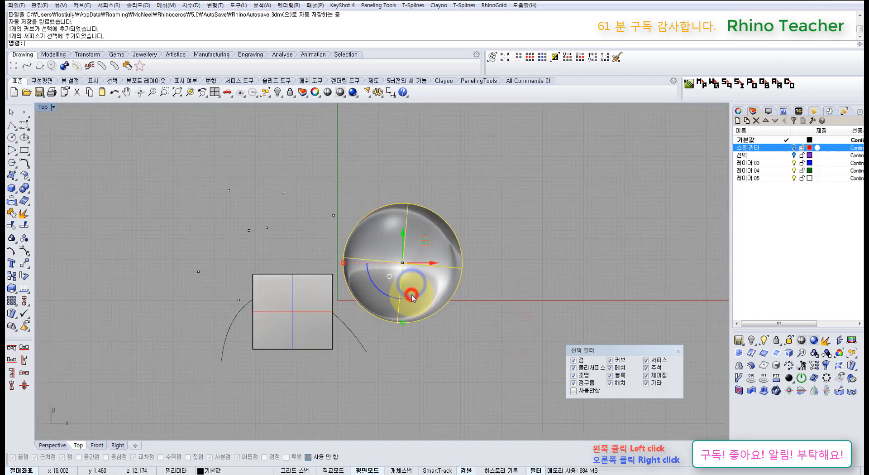
{"action": "key", "text": "F10"}
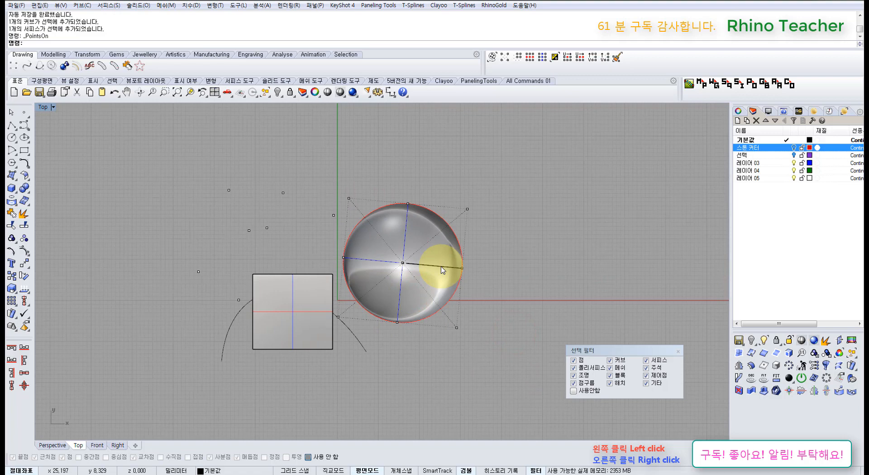
Move the sphere's upper-right control points outward with the gumball, and undo the move.
{"action": "left_click_drag", "start_coordinate": [452, 184], "coordinate": [504, 247]}
{"action": "right_click_drag", "start_coordinate": [493, 225], "coordinate": [397, 274]}
{"action": "left_click_drag", "start_coordinate": [393, 236], "coordinate": [412, 210]}
{"action": "key", "text": "ctrl+z"}
{"action": "left_click", "coordinate": [314, 261]}
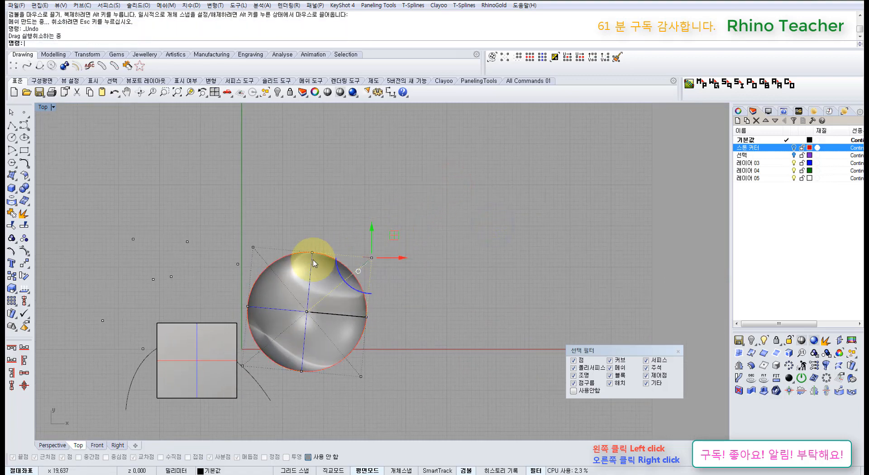
Window-select the sphere's upper-left control points, move them about 9.8 mm outward with the gumball, and undo the move.
{"action": "right_click_drag", "start_coordinate": [314, 263], "coordinate": [374, 221]}
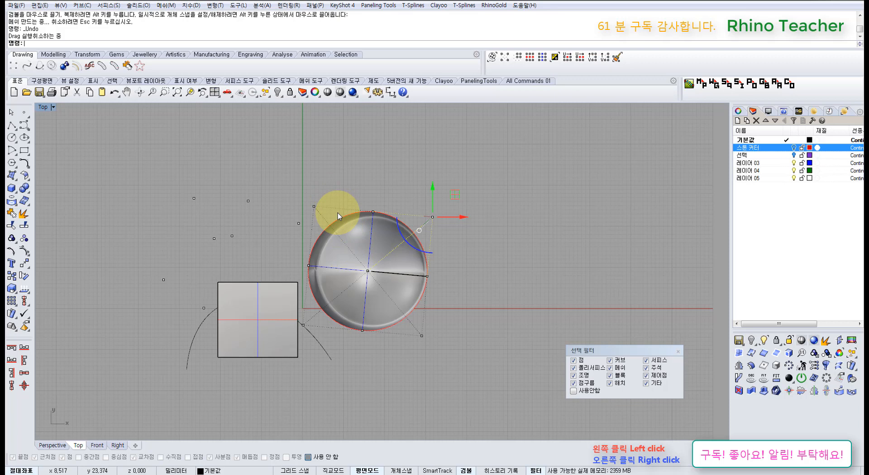
{"action": "left_click_drag", "start_coordinate": [301, 183], "coordinate": [327, 218]}
{"action": "scroll", "coordinate": [322, 216], "scroll_direction": "up", "scroll_amount": 3}
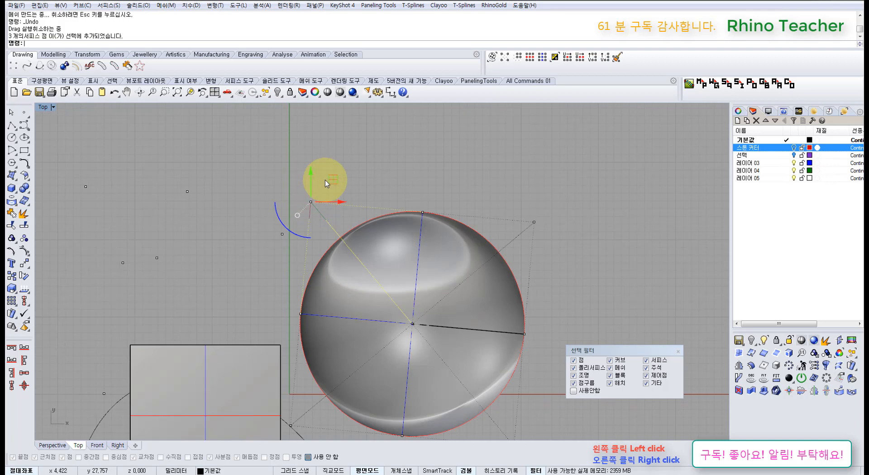
{"action": "left_click_drag", "start_coordinate": [330, 181], "coordinate": [266, 140]}
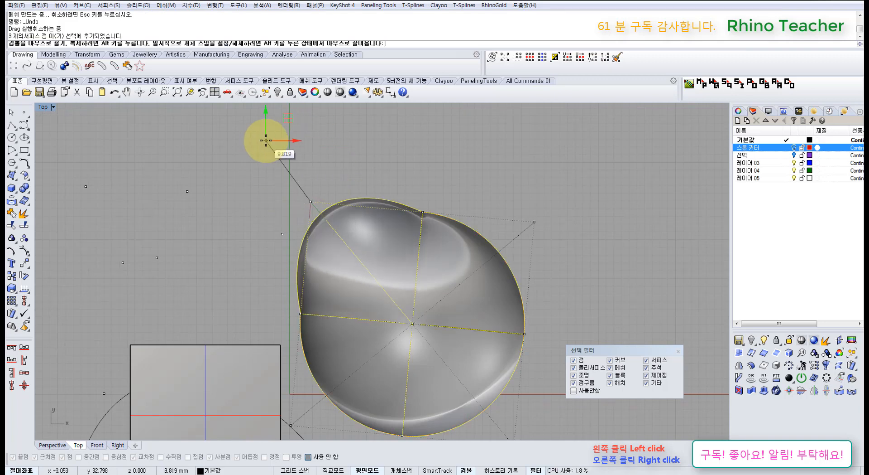
{"action": "right_click_drag", "start_coordinate": [400, 173], "coordinate": [363, 213]}
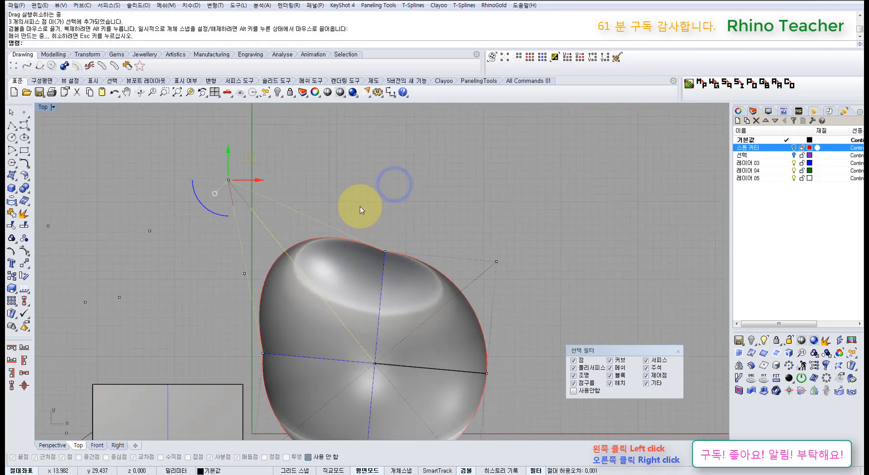
{"action": "key", "text": "ctrl+z"}
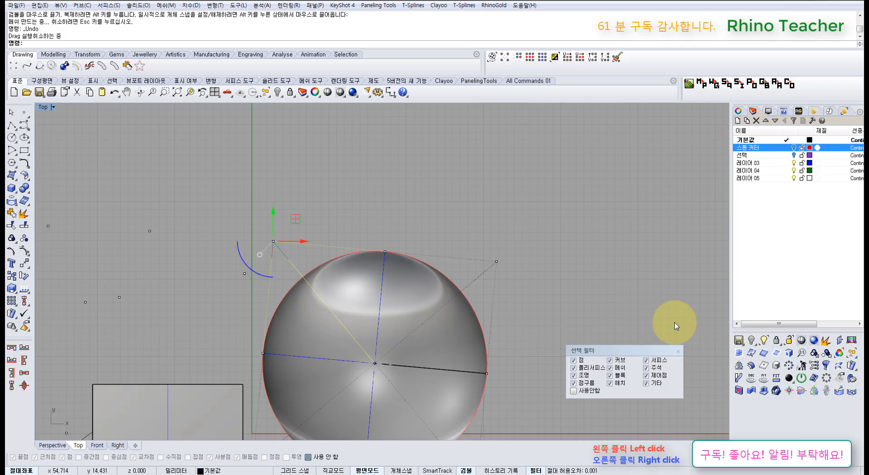
Close the selection filter, lock the box, curve and surrounding points, and undo the lock.
{"action": "left_click", "coordinate": [678, 351]}
{"action": "scroll", "coordinate": [557, 287], "scroll_direction": "down", "scroll_amount": 6}
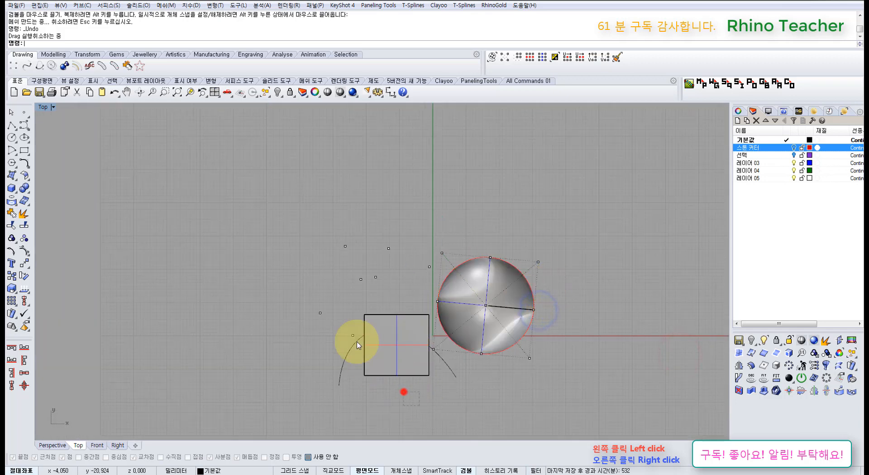
{"action": "left_click_drag", "start_coordinate": [358, 346], "coordinate": [290, 213]}
{"action": "key", "text": "ctrl+l"}
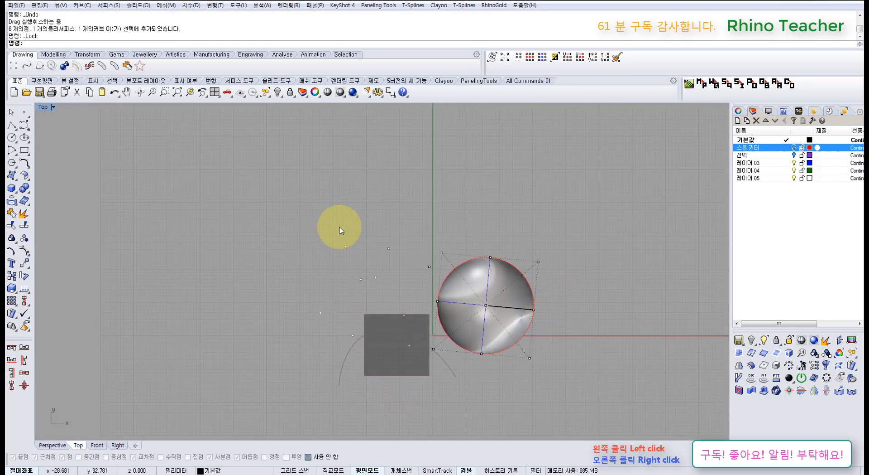
{"action": "key", "text": "ctrl+z"}
Select the box, curve and scattered points again, lock them, and unlock them.
{"action": "left_click", "coordinate": [411, 400]}
{"action": "left_click_drag", "start_coordinate": [412, 399], "coordinate": [271, 191]}
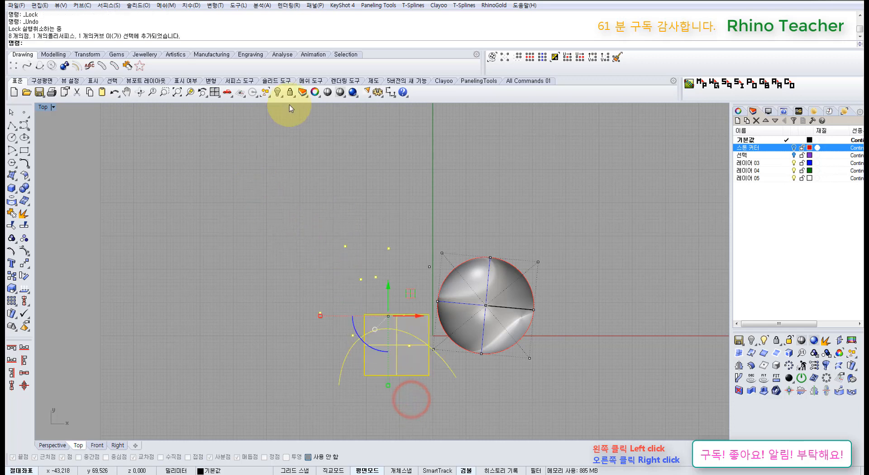
{"action": "left_click", "coordinate": [288, 94]}
{"action": "right_click_drag", "start_coordinate": [462, 203], "coordinate": [353, 202]}
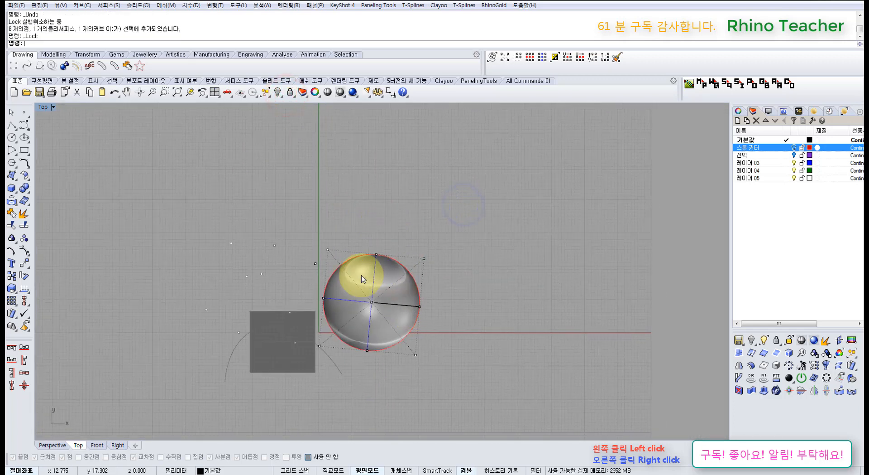
{"action": "right_click", "coordinate": [288, 93]}
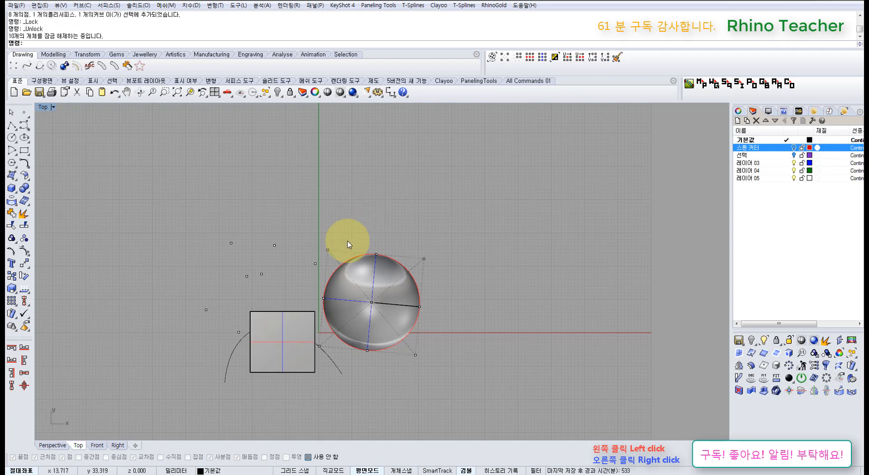
Reopen the selection filter and restrict it to control points (제어점) only.
{"action": "right_click_drag", "start_coordinate": [345, 247], "coordinate": [384, 204]}
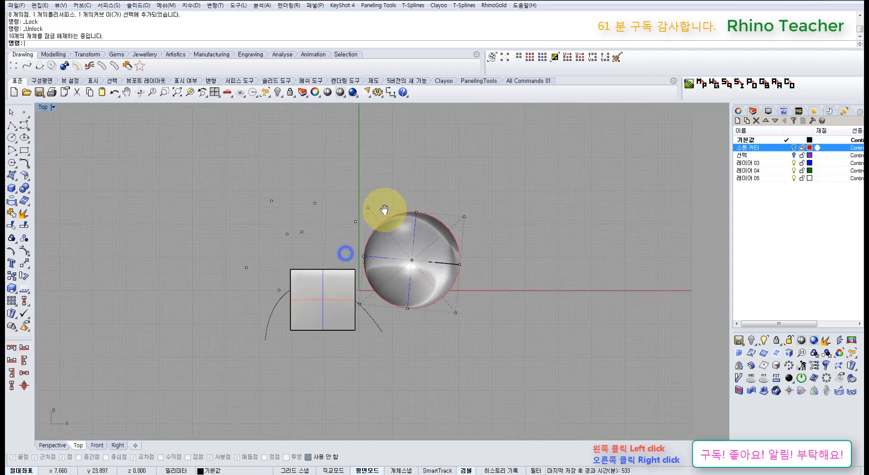
{"action": "left_click", "coordinate": [536, 470]}
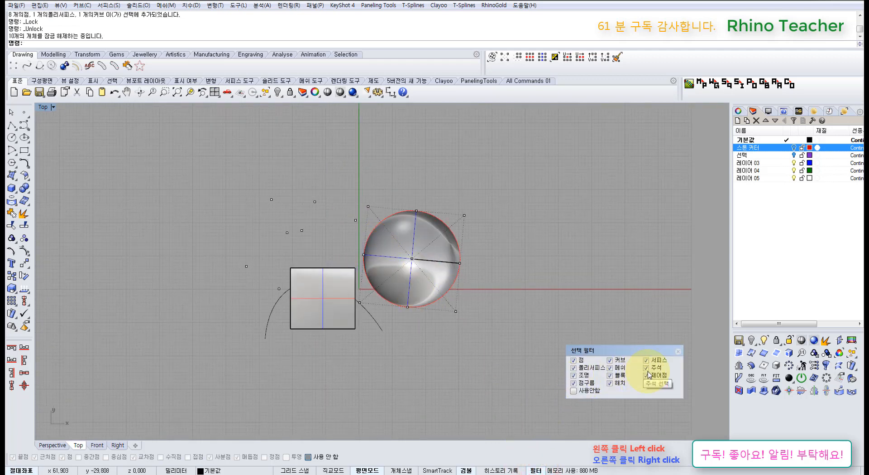
{"action": "right_click", "coordinate": [647, 376]}
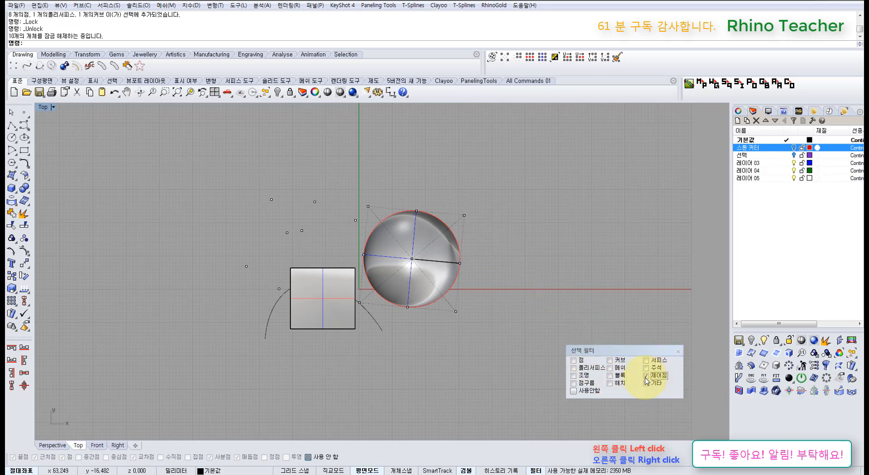
Test window selections over all objects, and pull the sphere's upper-right control points diagonally outward to form a bulge.
{"action": "left_click_drag", "start_coordinate": [482, 150], "coordinate": [312, 347]}
{"action": "left_click_drag", "start_coordinate": [360, 197], "coordinate": [230, 353]}
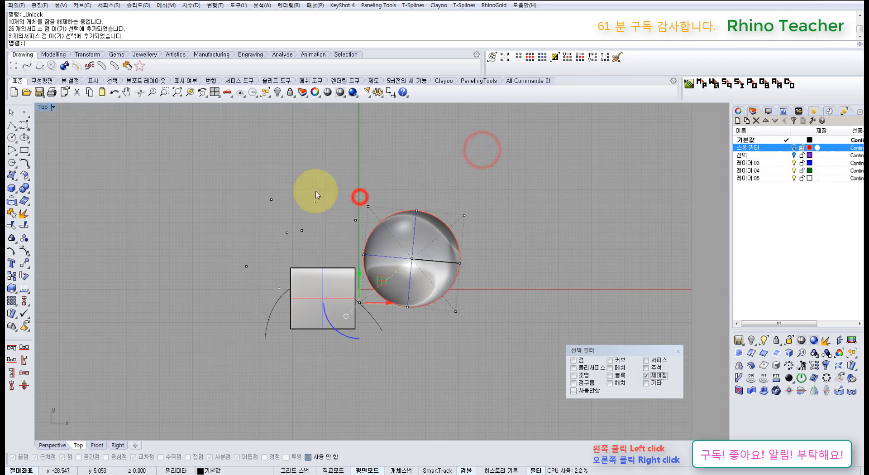
{"action": "left_click_drag", "start_coordinate": [464, 215], "coordinate": [516, 170]}
{"action": "right_click_drag", "start_coordinate": [520, 219], "coordinate": [422, 267]}
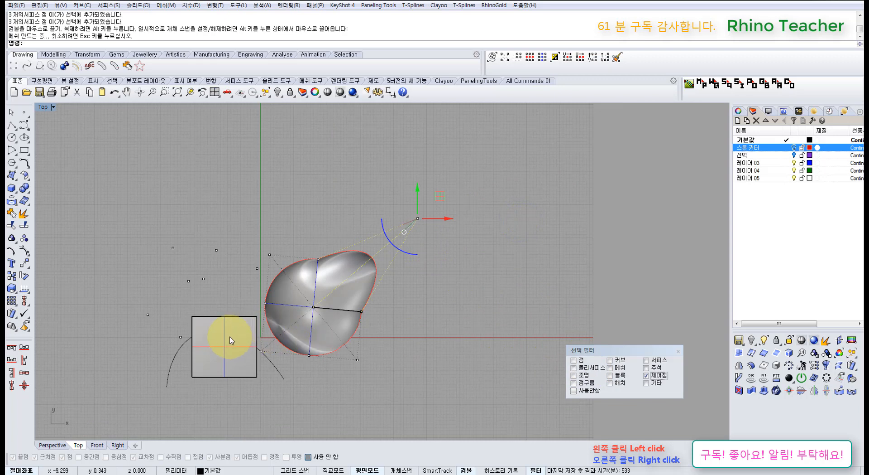
Also allow polysurfaces (폴리서피스) in the selection filter and reposition the box at the curve's left end.
{"action": "left_click", "coordinate": [574, 368]}
{"action": "right_click_drag", "start_coordinate": [363, 361], "coordinate": [456, 313]}
{"action": "left_click_drag", "start_coordinate": [327, 295], "coordinate": [305, 302]}
{"action": "left_click", "coordinate": [322, 317]}
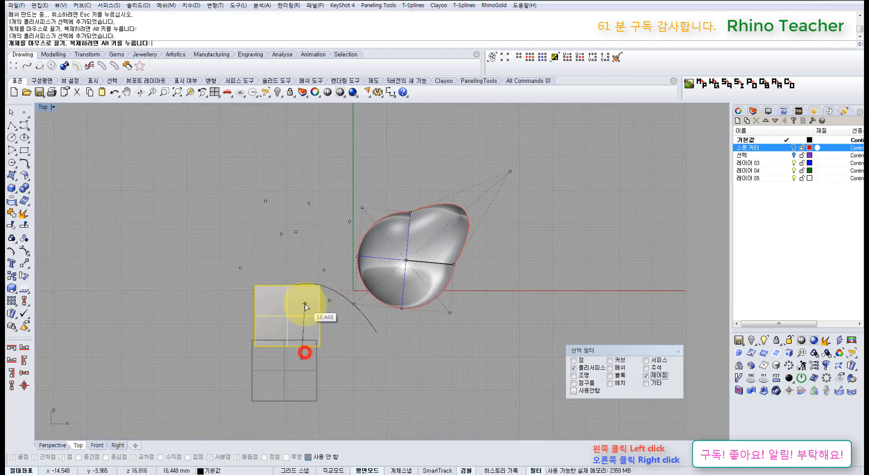
Restrict the selection filter to points (점) only, and move all point objects up and left away from the box.
{"action": "right_click", "coordinate": [574, 360]}
{"action": "left_click_drag", "start_coordinate": [207, 161], "coordinate": [434, 372]}
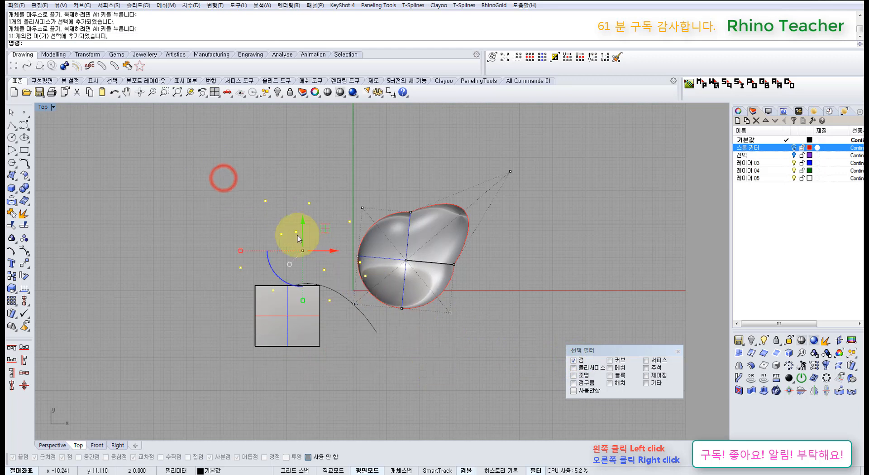
{"action": "left_click_drag", "start_coordinate": [320, 227], "coordinate": [238, 178]}
{"action": "left_click", "coordinate": [297, 168]}
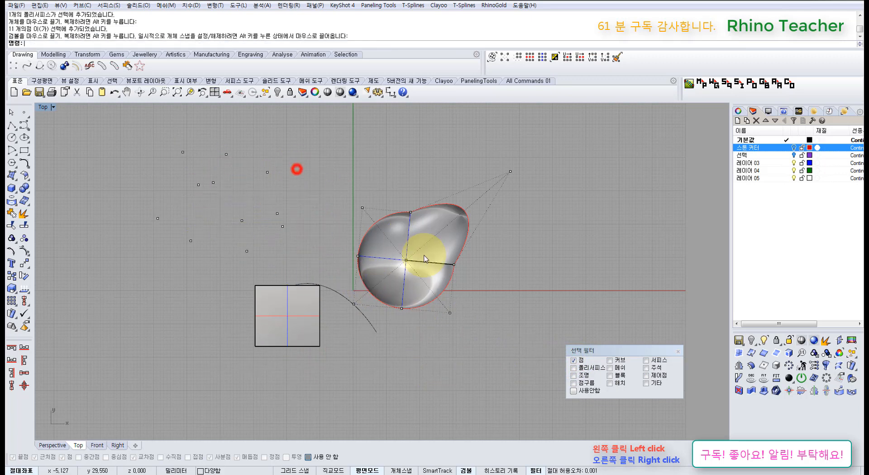
Close and reopen the selection filter, and switch on its disable option (사용안함).
{"action": "left_click", "coordinate": [678, 351]}
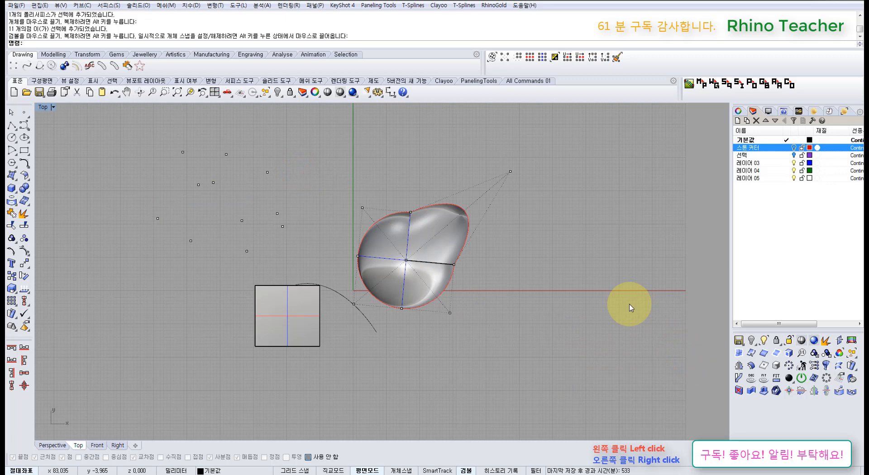
{"action": "left_click", "coordinate": [535, 470]}
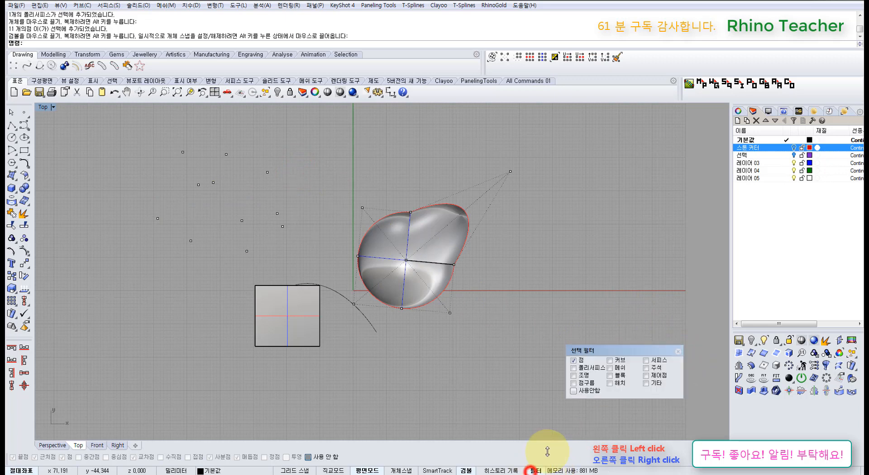
{"action": "left_click", "coordinate": [574, 391]}
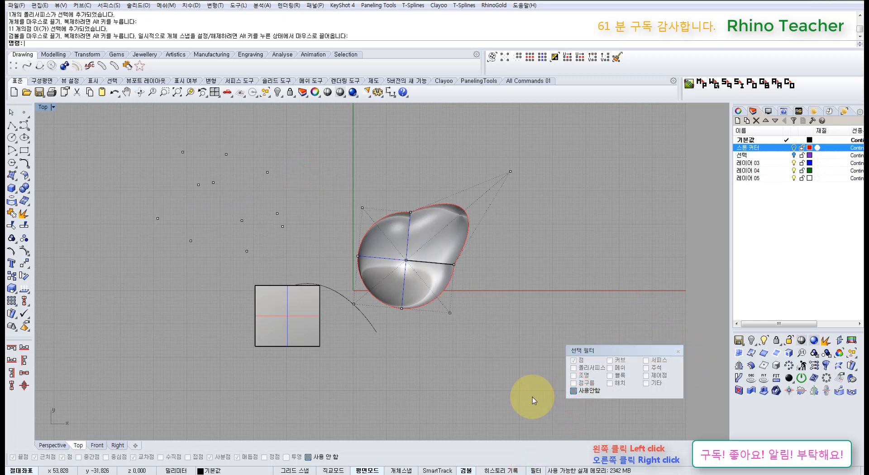
{"action": "right_click_drag", "start_coordinate": [495, 337], "coordinate": [430, 349]}
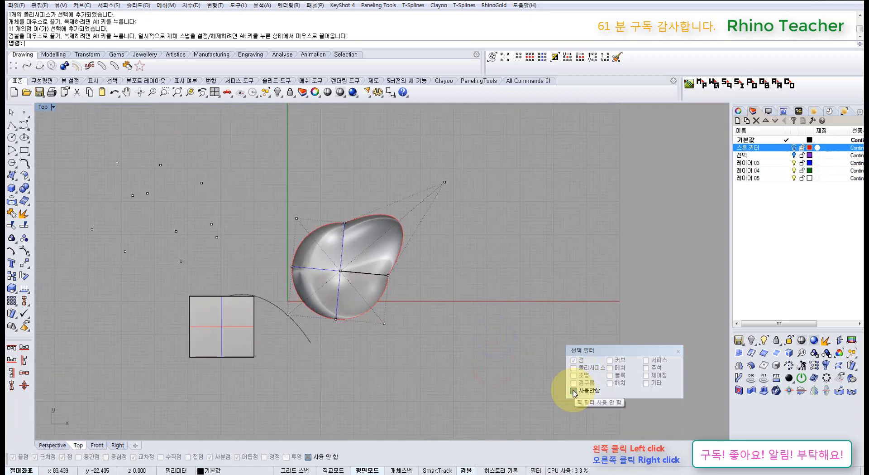
Reposition the selection filter window, toggle its disable option (사용안함) and leave it off, and close the filter.
{"action": "left_click_drag", "start_coordinate": [602, 350], "coordinate": [634, 326]}
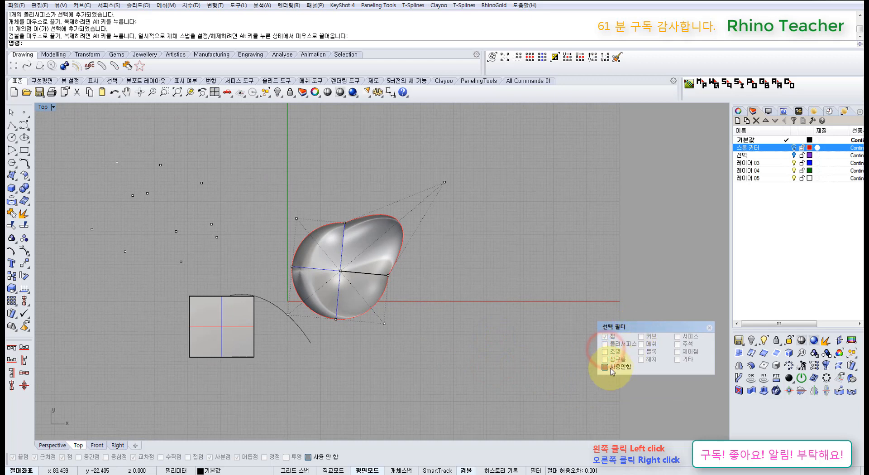
{"action": "left_click", "coordinate": [605, 367]}
{"action": "left_click", "coordinate": [605, 368]}
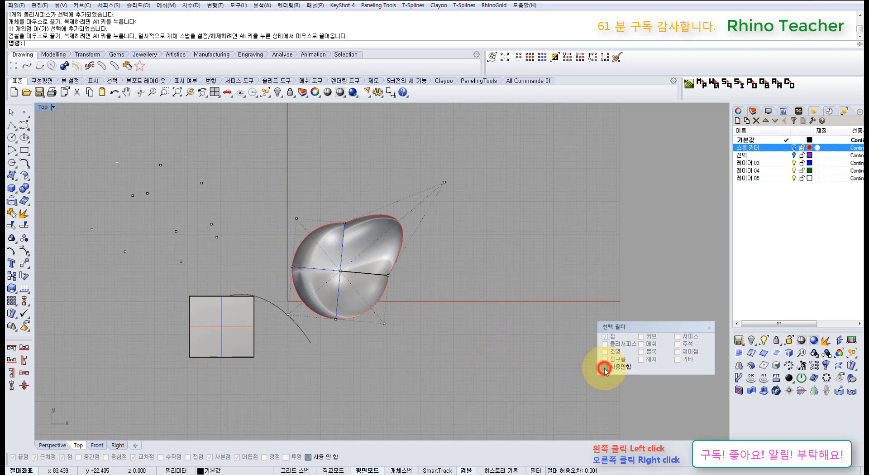
{"action": "left_click", "coordinate": [604, 367]}
{"action": "left_click", "coordinate": [549, 368]}
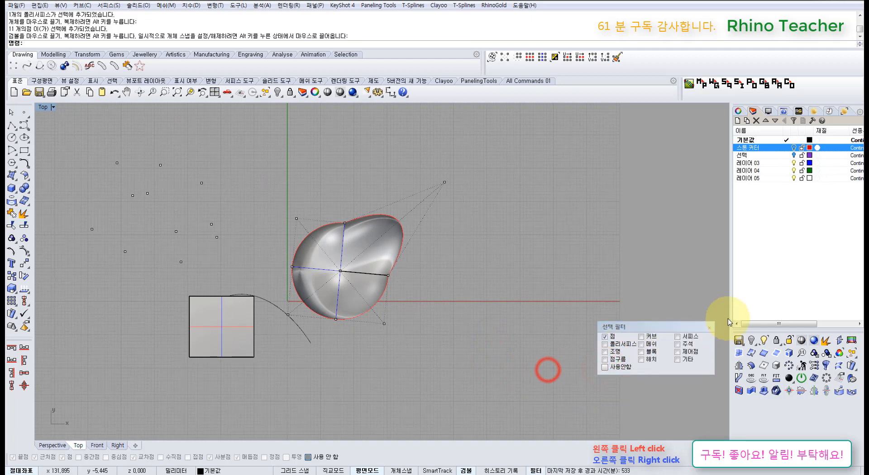
{"action": "left_click", "coordinate": [710, 328]}
Turn off the deformed sphere's control points, and delete all points, the box, the curve and the sphere.
{"action": "left_click", "coordinate": [580, 251]}
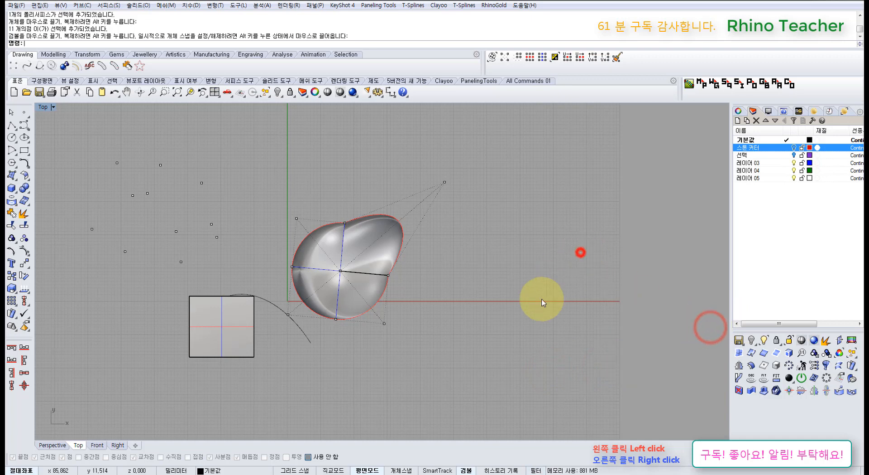
{"action": "left_click_drag", "start_coordinate": [525, 357], "coordinate": [159, 190]}
{"action": "key", "text": "Escape"}
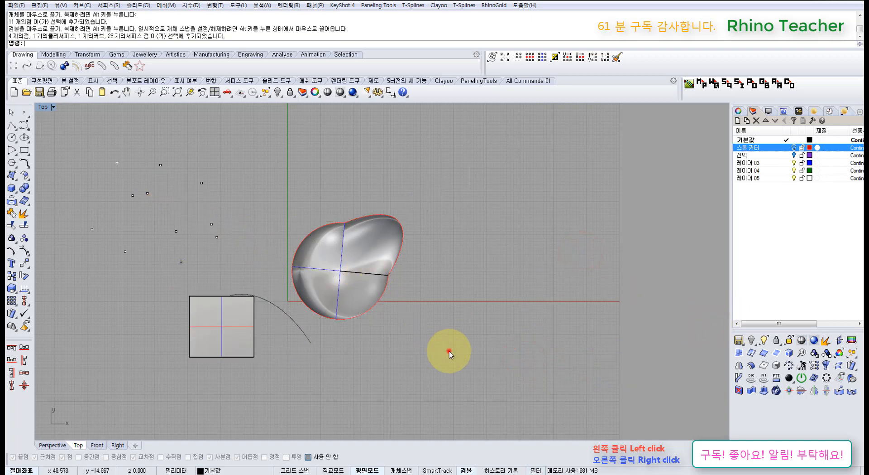
{"action": "left_click_drag", "start_coordinate": [448, 351], "coordinate": [95, 148]}
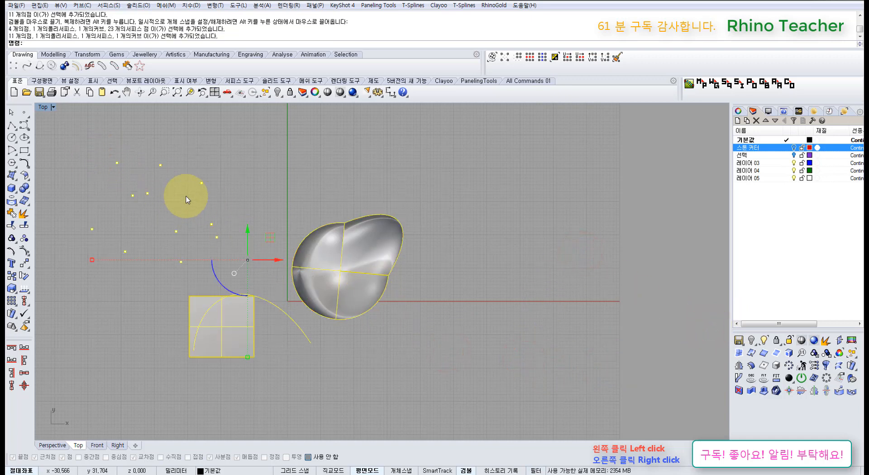
{"action": "key", "text": "Delete"}
{"action": "right_click_drag", "start_coordinate": [200, 243], "coordinate": [310, 248]}
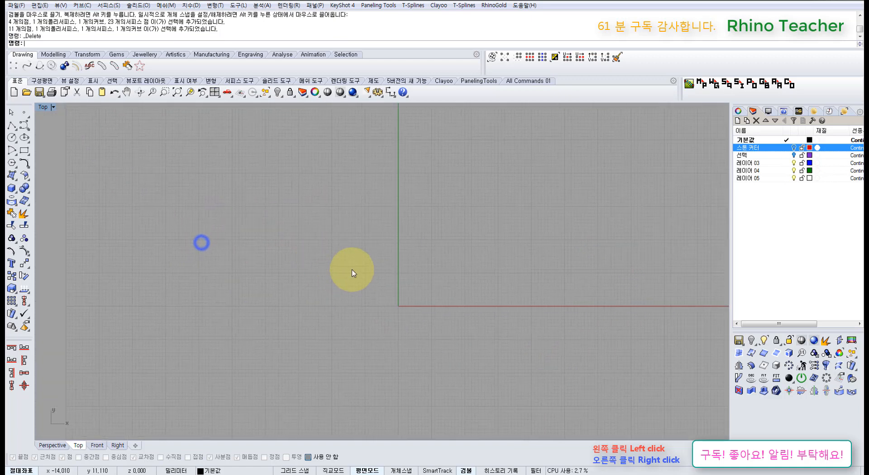
Open the selection filter to look over its object types, and close it without restricting any type.
{"action": "left_click", "coordinate": [536, 470]}
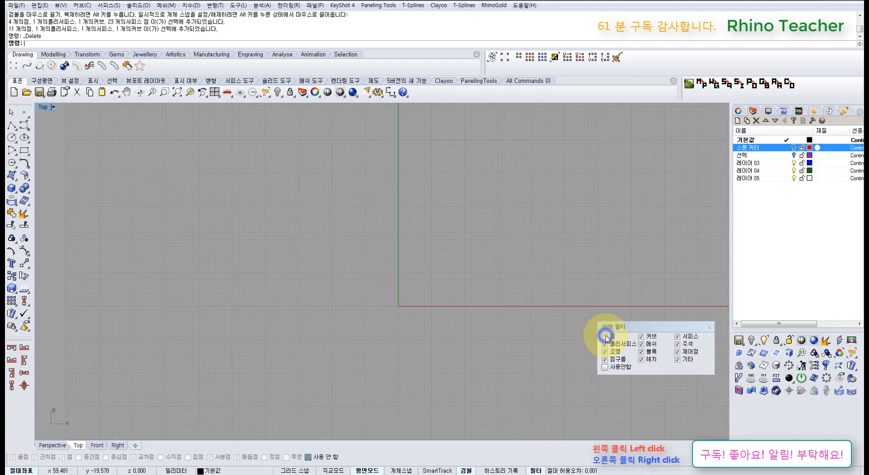
{"action": "left_click", "coordinate": [606, 336]}
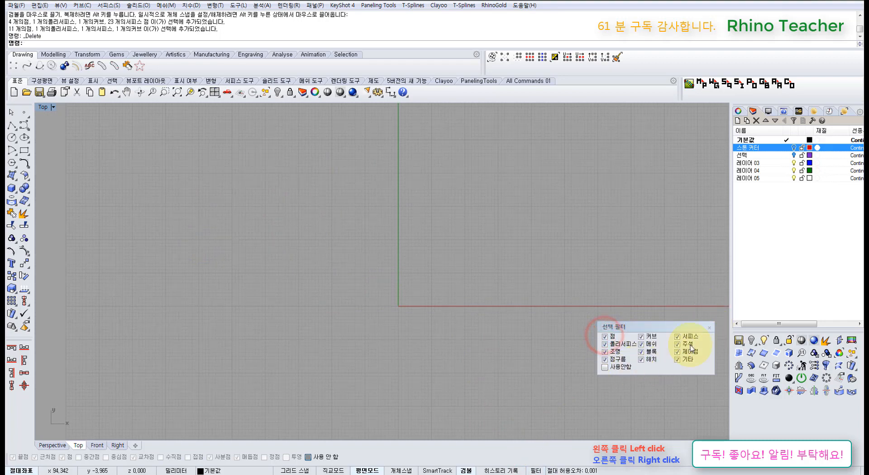
{"action": "left_click", "coordinate": [710, 327]}
{"action": "left_click", "coordinate": [575, 289]}
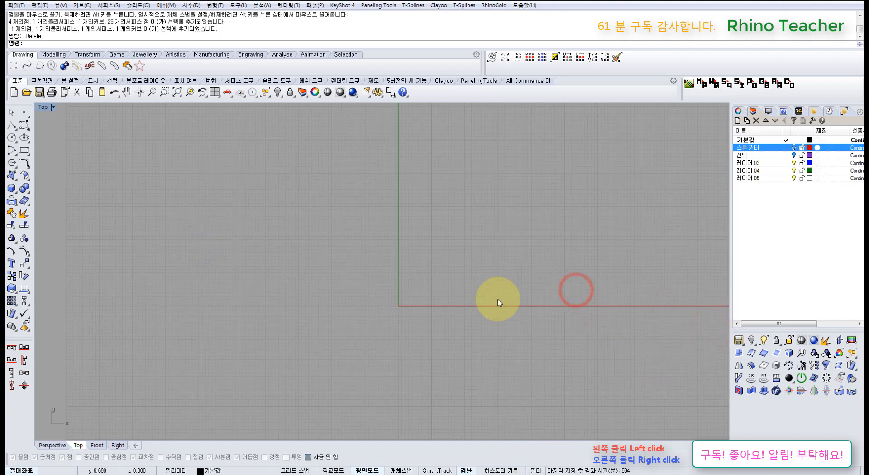
{"action": "left_click", "coordinate": [382, 219]}
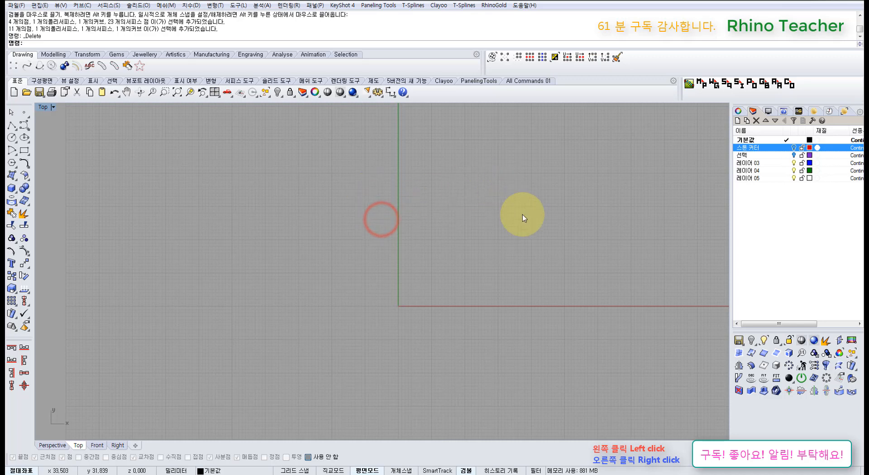
Undo the last deletion to restore the points, box, curve and deformed sphere.
{"action": "scroll", "coordinate": [548, 227], "scroll_direction": "down", "scroll_amount": 3}
{"action": "right_click_drag", "start_coordinate": [539, 225], "coordinate": [492, 243]}
{"action": "key", "text": "ctrl+z"}
{"action": "left_click", "coordinate": [498, 229]}
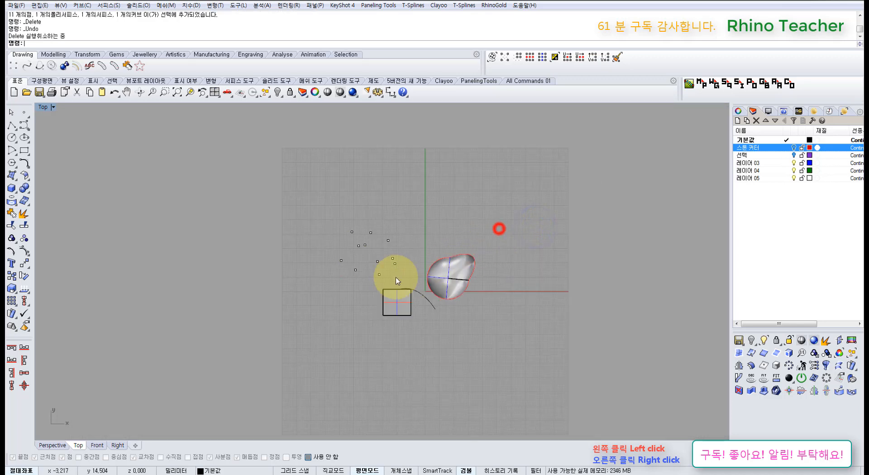
{"action": "scroll", "coordinate": [395, 269], "scroll_direction": "up", "scroll_amount": 6}
{"action": "right_click_drag", "start_coordinate": [373, 206], "coordinate": [346, 229]}
Float the selection tools (선택) as a separate palette beside the points, and select the last changed objects with SelLast.
{"action": "left_click", "coordinate": [264, 93]}
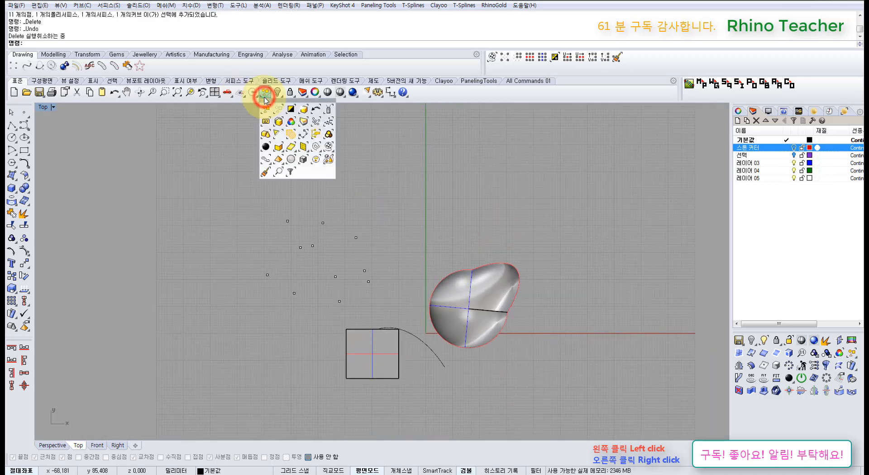
{"action": "left_click_drag", "start_coordinate": [284, 103], "coordinate": [175, 146]}
{"action": "left_click", "coordinate": [291, 152]}
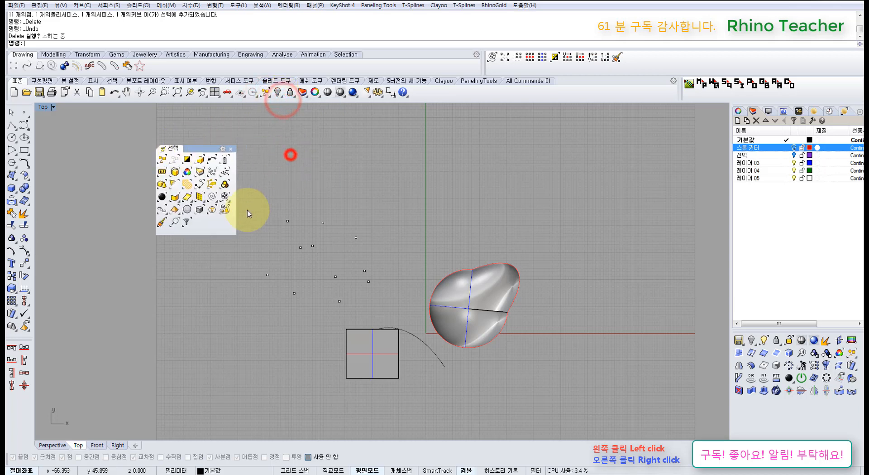
{"action": "right_click_drag", "start_coordinate": [252, 209], "coordinate": [300, 177]}
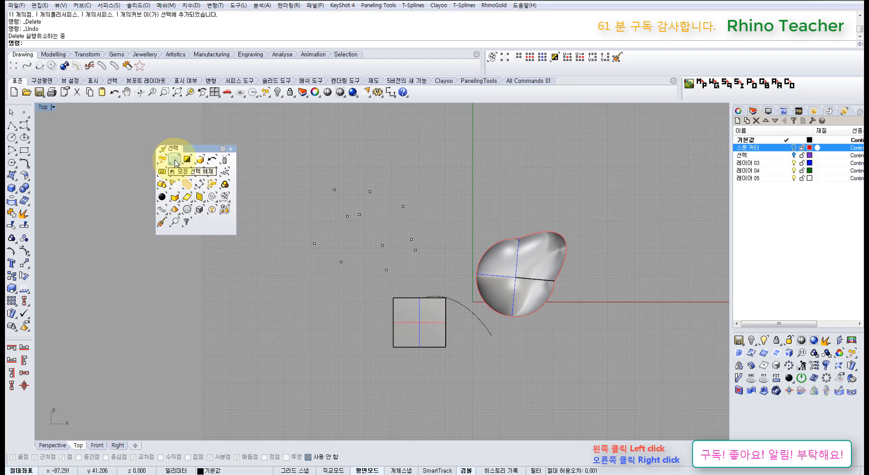
{"action": "left_click", "coordinate": [199, 160]}
{"action": "left_click", "coordinate": [319, 321]}
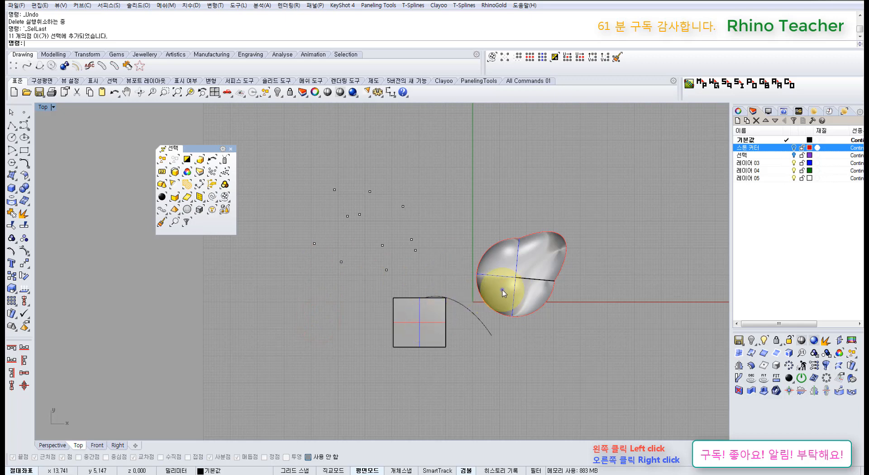
Move the deformed sphere slightly, and use SelLast to select the last changed object before clearing the selection.
{"action": "right_click_drag", "start_coordinate": [502, 289], "coordinate": [448, 311]}
{"action": "left_click_drag", "start_coordinate": [449, 311], "coordinate": [487, 316]}
{"action": "left_click", "coordinate": [579, 342]}
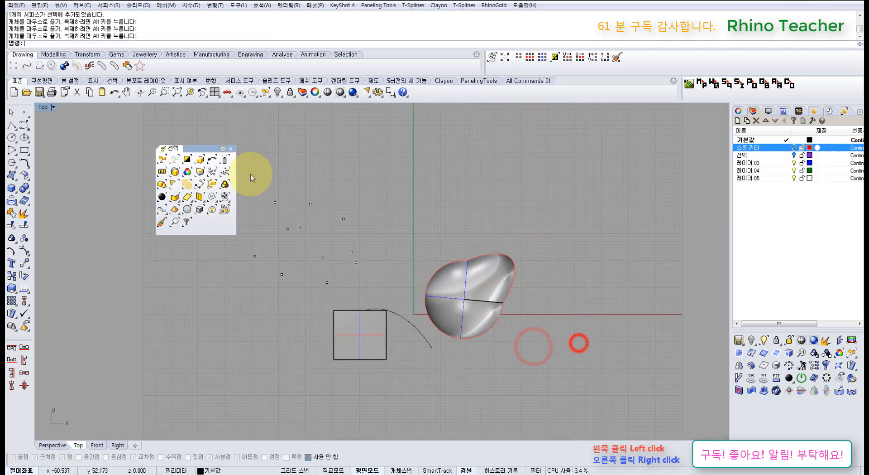
{"action": "left_click", "coordinate": [200, 159]}
{"action": "left_click", "coordinate": [536, 352]}
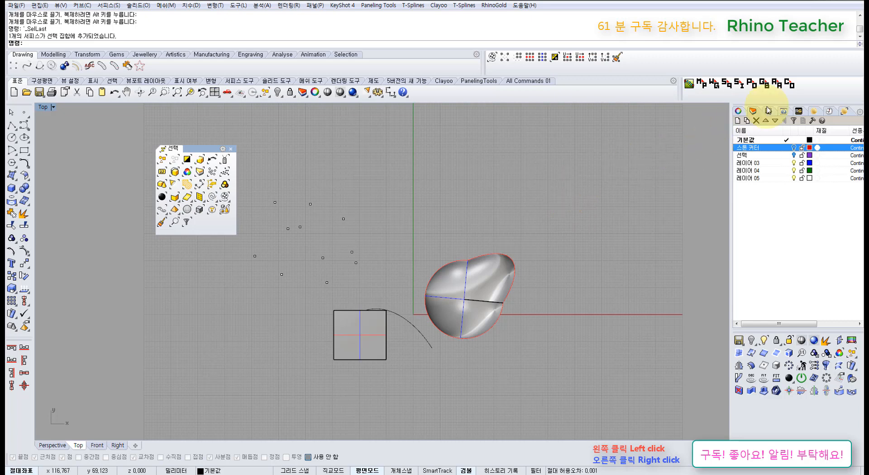
View the auto-updating command help while selecting everything with SelAll, return to the object properties, and clear the selection.
{"action": "left_click", "coordinate": [784, 111]}
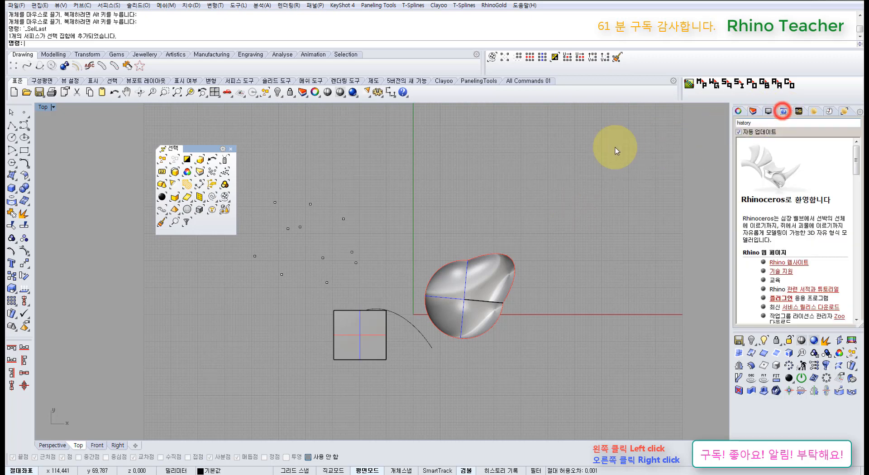
{"action": "left_click", "coordinate": [162, 158]}
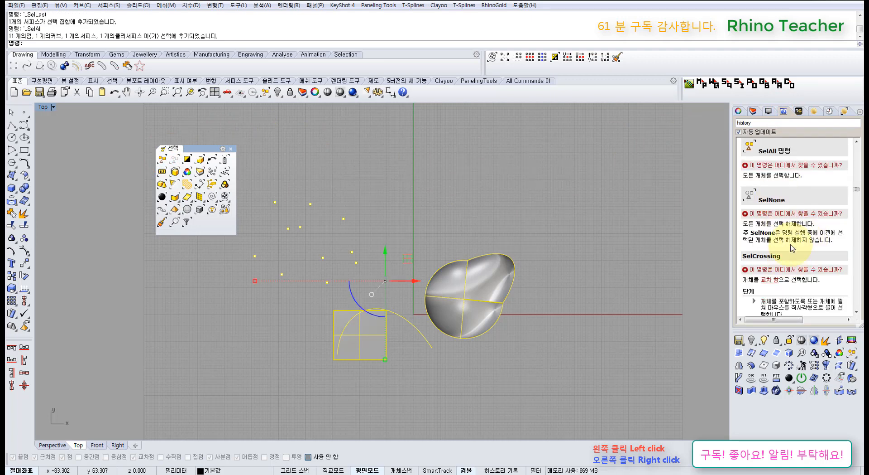
{"action": "left_click", "coordinate": [739, 112]}
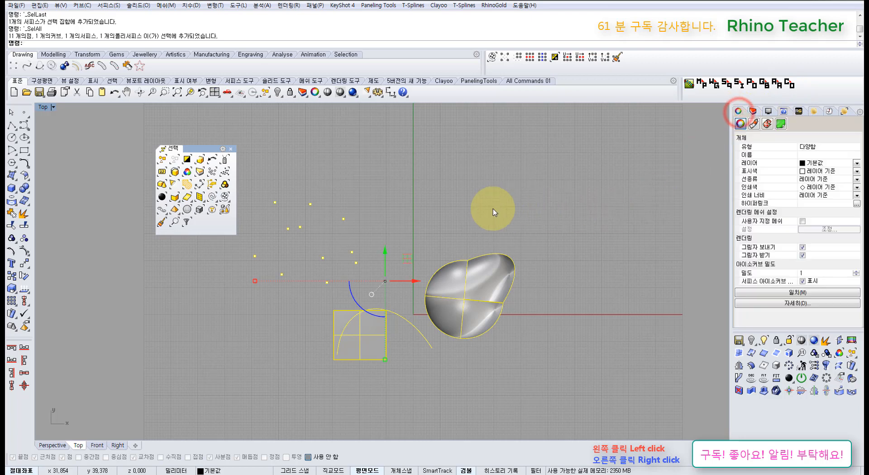
{"action": "left_click", "coordinate": [479, 199]}
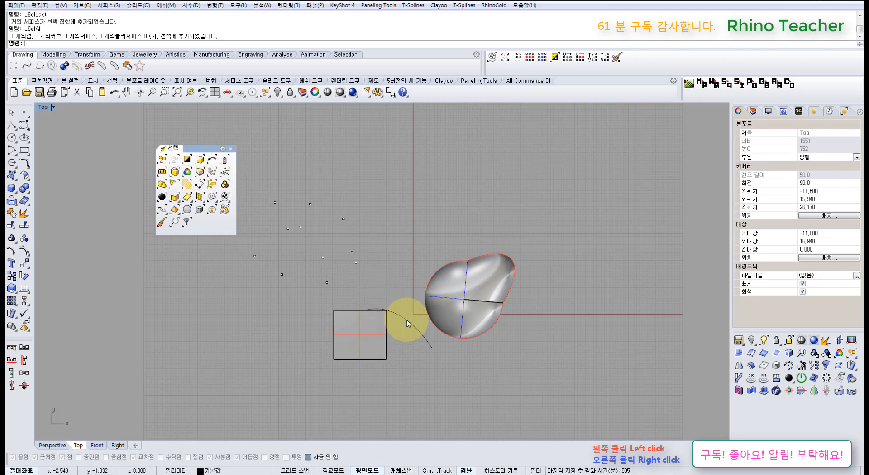
Move the open curve to above the deformed sphere, and copy and paste it in place to create an overlapping duplicate.
{"action": "left_click_drag", "start_coordinate": [407, 316], "coordinate": [556, 172]}
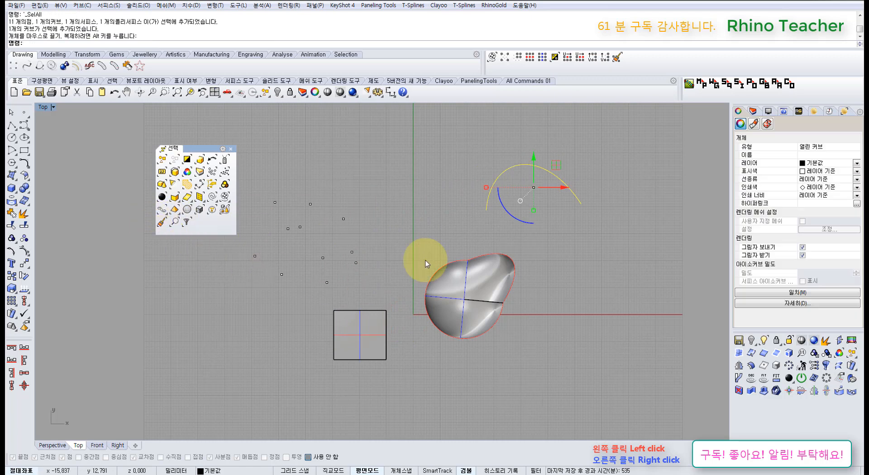
{"action": "left_click", "coordinate": [448, 174]}
{"action": "left_click_drag", "start_coordinate": [523, 201], "coordinate": [454, 166]}
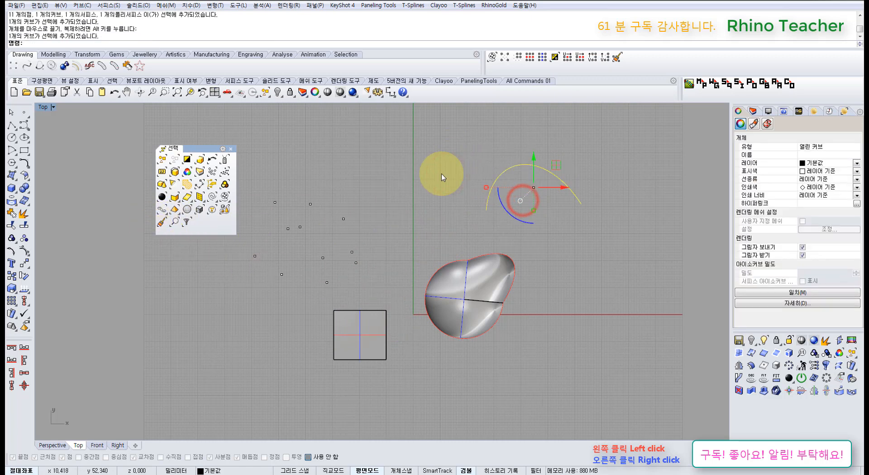
{"action": "key", "text": "ctrl+c"}
{"action": "key", "text": "ctrl+v"}
{"action": "left_click", "coordinate": [442, 174]}
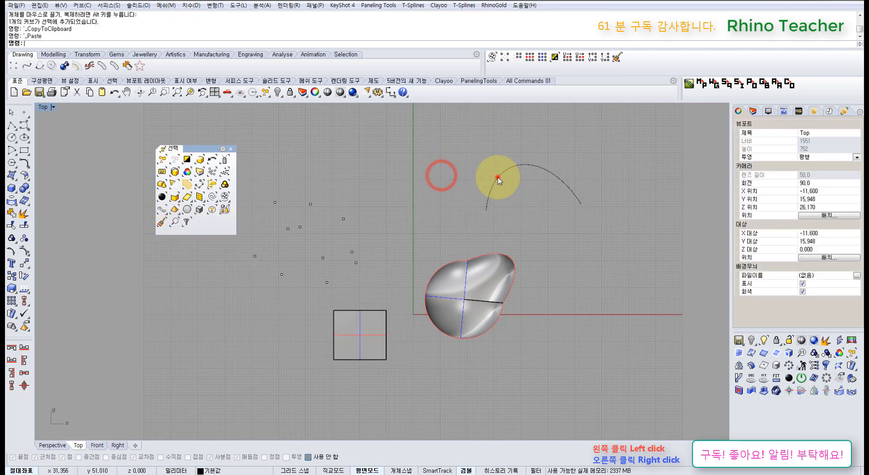
{"action": "left_click", "coordinate": [499, 181]}
{"action": "left_click", "coordinate": [438, 181]}
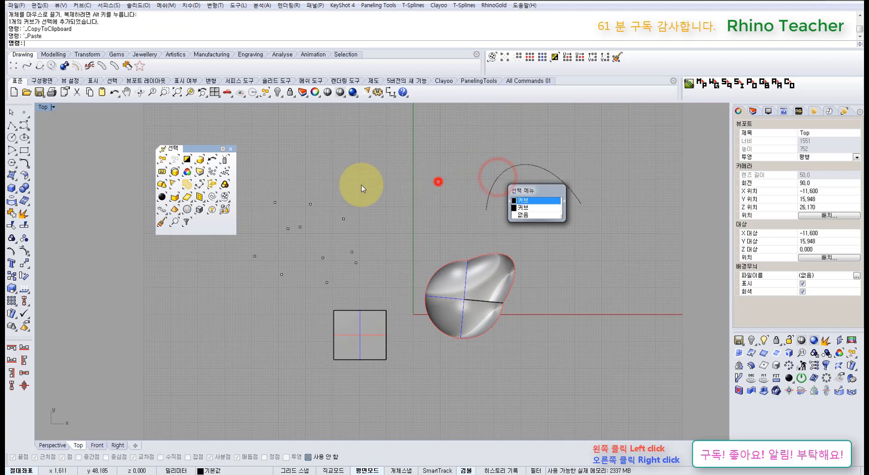
Try selecting the duplicate curve with SelDup and moving it up and left off the original, and undo the move.
{"action": "left_click", "coordinate": [175, 174]}
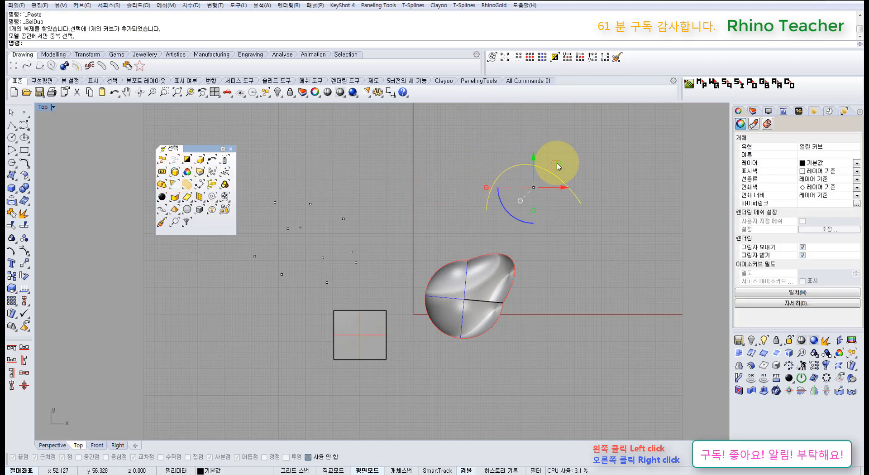
{"action": "left_click_drag", "start_coordinate": [557, 162], "coordinate": [451, 126]}
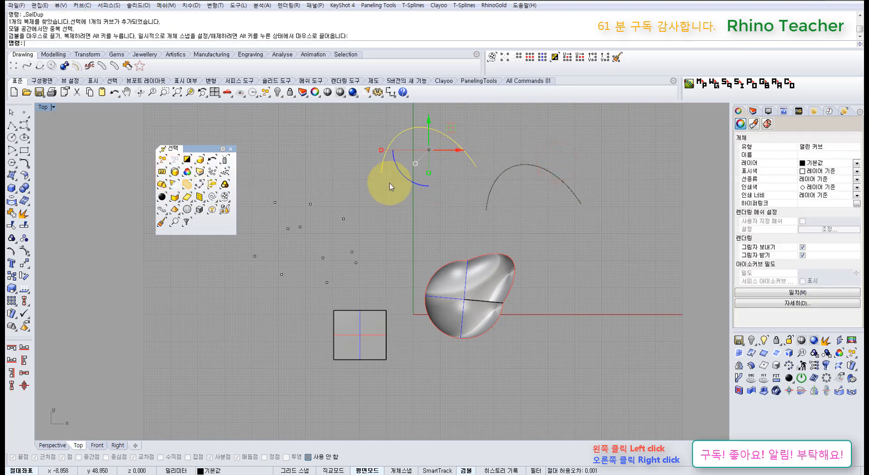
{"action": "key", "text": "ctrl+z"}
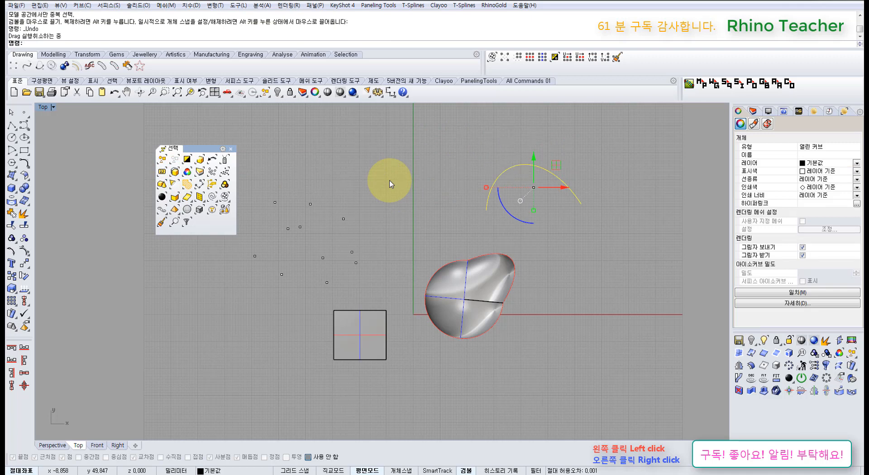
{"action": "left_click", "coordinate": [391, 184]}
{"action": "right_click_drag", "start_coordinate": [391, 181], "coordinate": [379, 218], "text": "ctrl"}
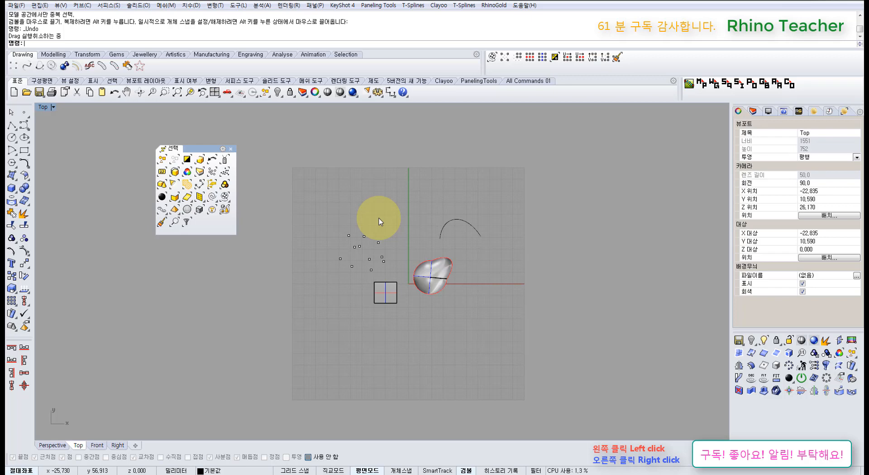
Delete the duplicate curve using SelDup, and delete all remaining points, the box, the curve and the sphere.
{"action": "left_click", "coordinate": [175, 172]}
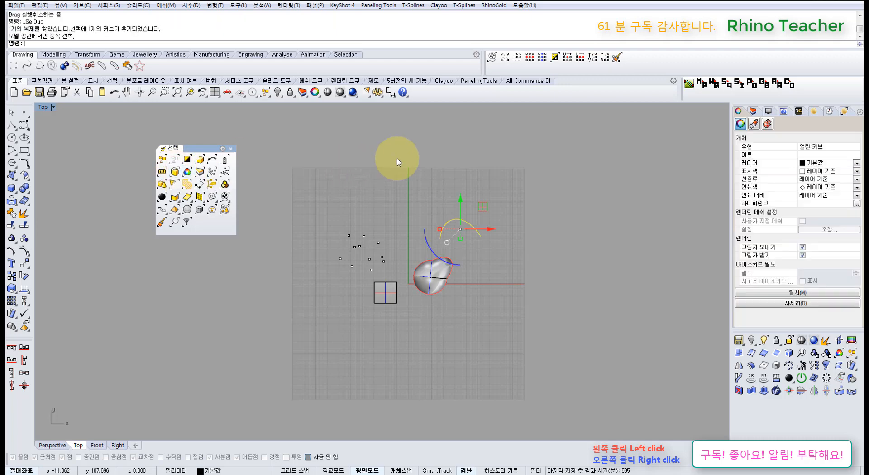
{"action": "key", "text": "Delete"}
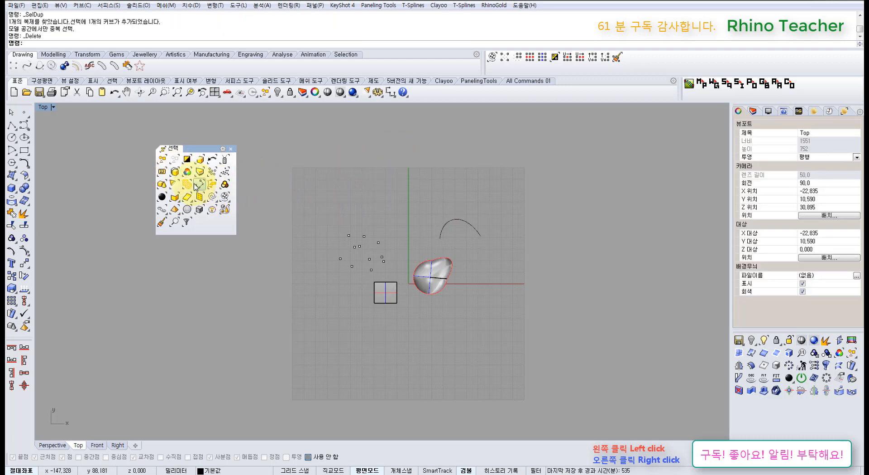
{"action": "left_click_drag", "start_coordinate": [305, 188], "coordinate": [481, 277]}
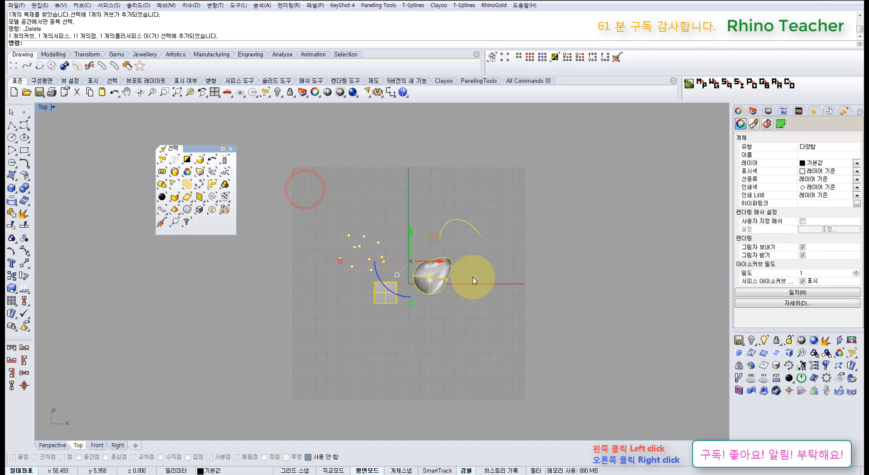
{"action": "key", "text": "Delete"}
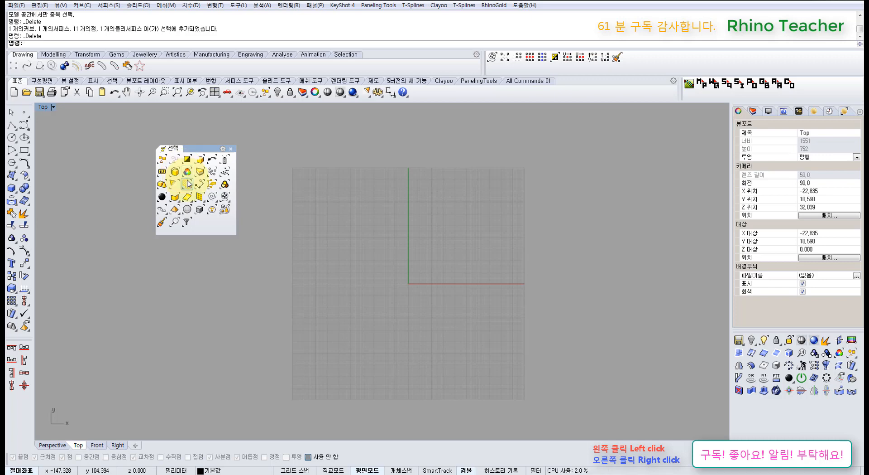
Turn on the 선택 layer to show its grid of red and grey spheres.
{"action": "left_click", "coordinate": [753, 111]}
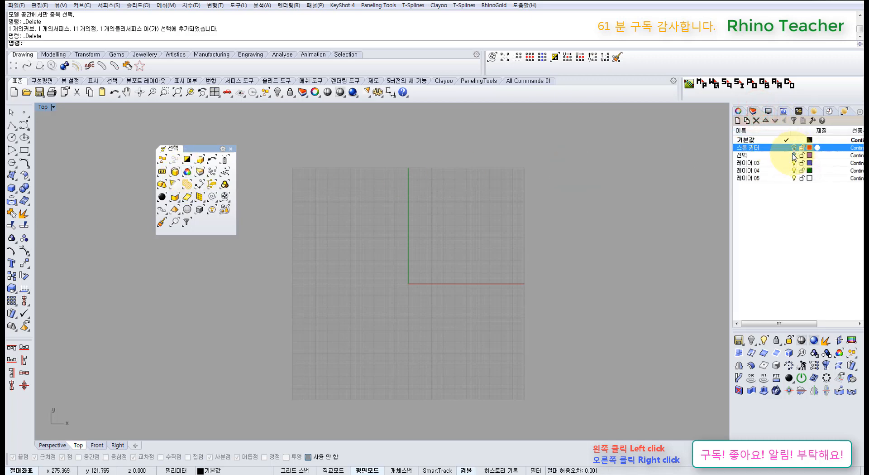
{"action": "left_click", "coordinate": [794, 155]}
{"action": "left_click", "coordinate": [507, 253]}
{"action": "scroll", "coordinate": [449, 258], "scroll_direction": "up", "scroll_amount": 5}
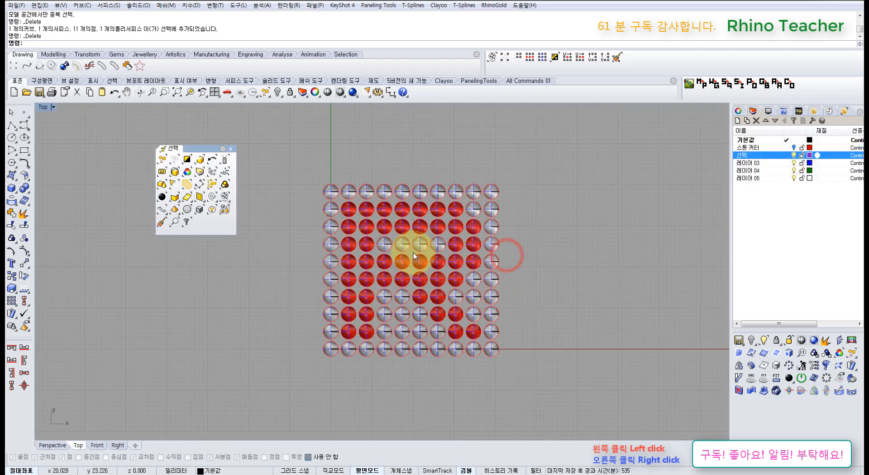
{"action": "scroll", "coordinate": [408, 201], "scroll_direction": "up", "scroll_amount": 3}
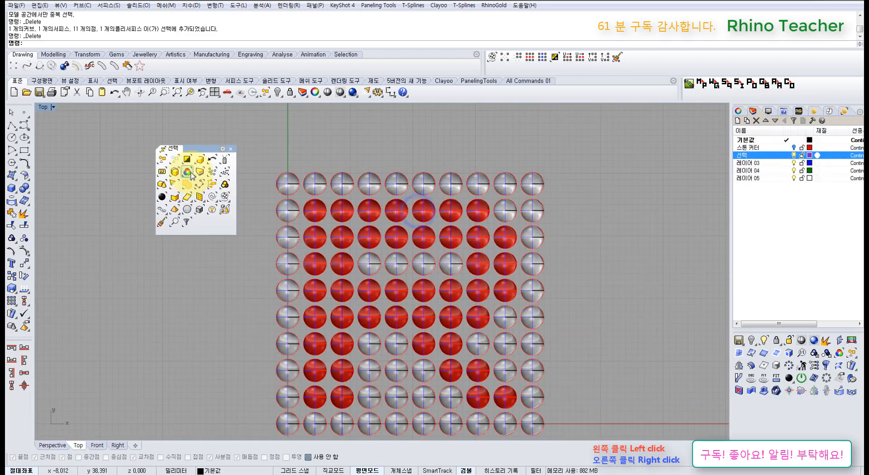
Select all red spheres by color with SelColor, using the upper-left red sphere as the sample.
{"action": "left_click", "coordinate": [320, 214]}
{"action": "left_click", "coordinate": [285, 140]}
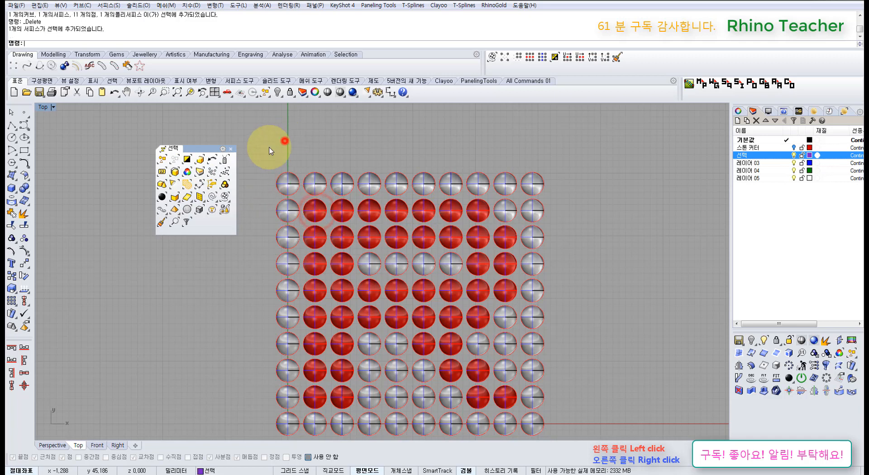
{"action": "left_click", "coordinate": [187, 172]}
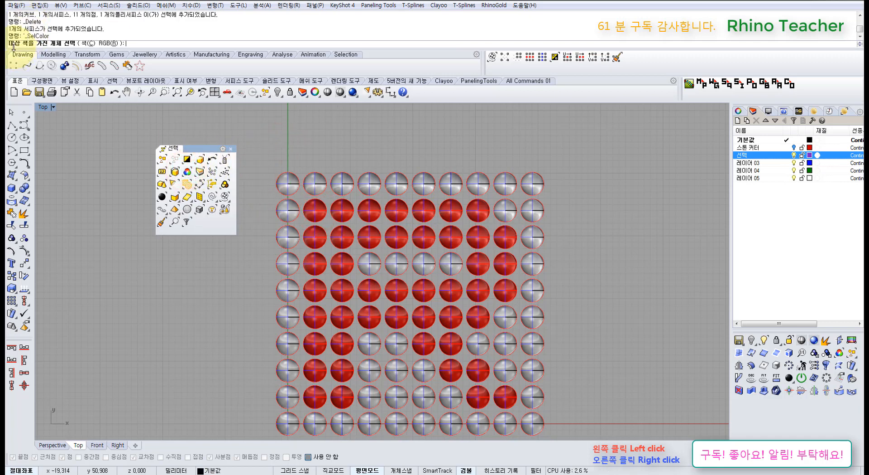
{"action": "left_click", "coordinate": [315, 210]}
{"action": "right_click", "coordinate": [291, 134]}
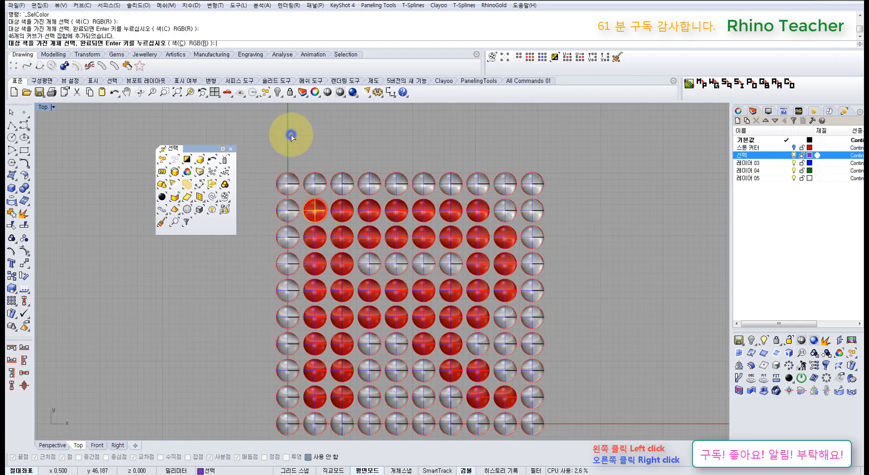
Group the selected red spheres and move the group up and left out of the sphere grid.
{"action": "scroll", "coordinate": [457, 240], "scroll_direction": "down", "scroll_amount": 3}
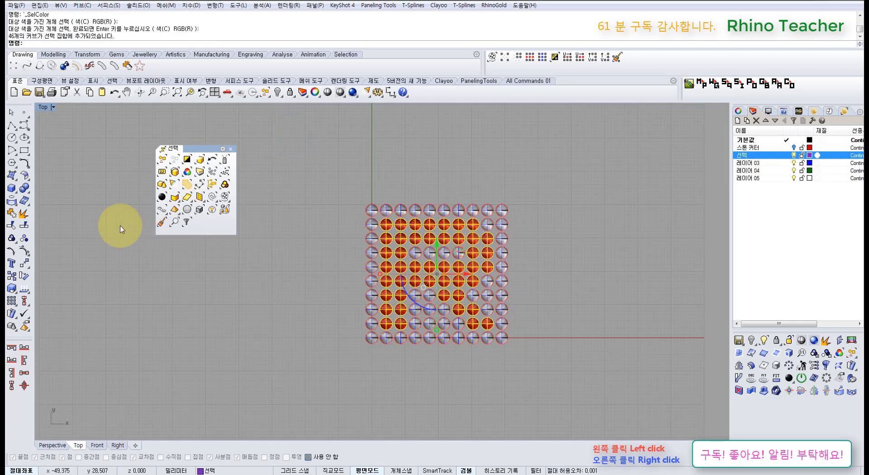
{"action": "left_click", "coordinate": [12, 239]}
{"action": "left_click_drag", "start_coordinate": [459, 250], "coordinate": [362, 222]}
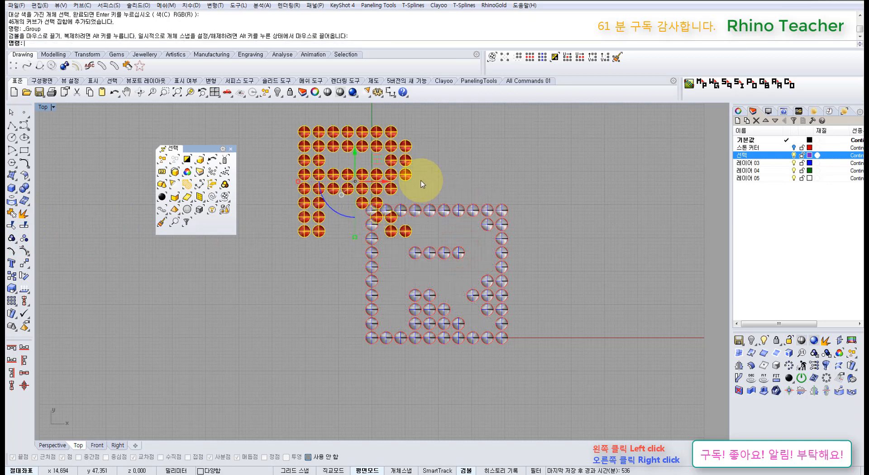
Undo the move of the red sphere group and ungroup the spheres.
{"action": "key", "text": "ctrl+z"}
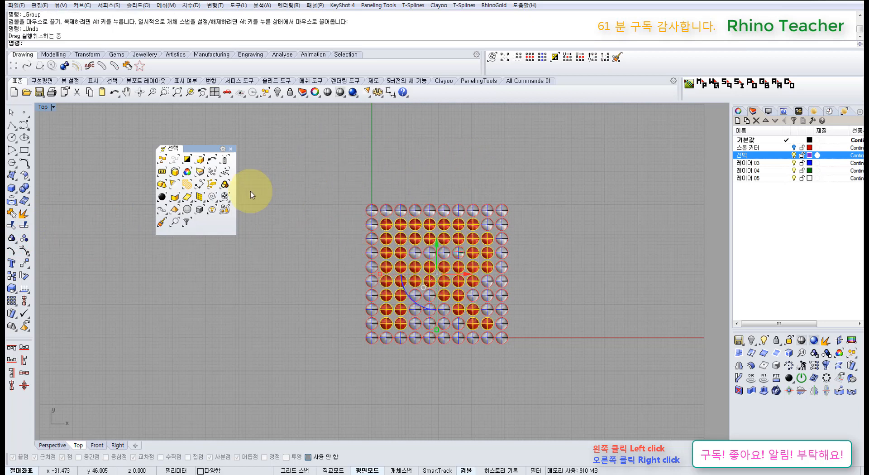
{"action": "left_click", "coordinate": [22, 242]}
{"action": "left_click", "coordinate": [257, 287]}
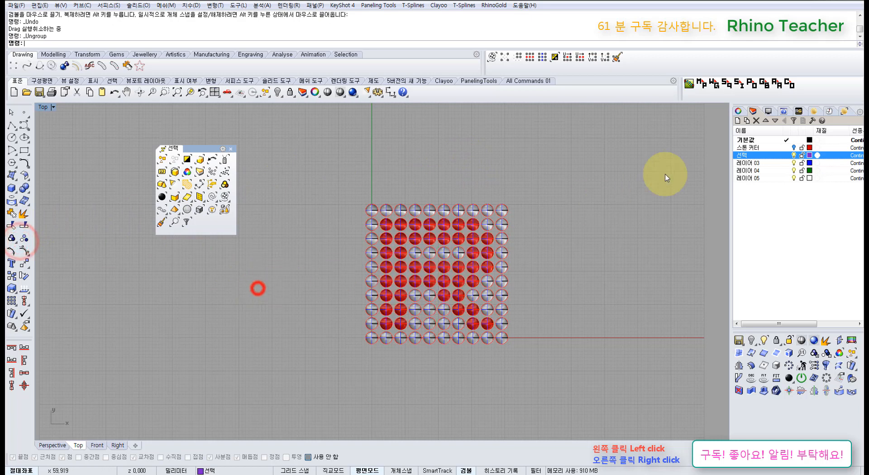
Turn off the 선택 layer and turn on the 스톤 커터 layer to show the plate with its stone cutter.
{"action": "left_click", "coordinate": [794, 155]}
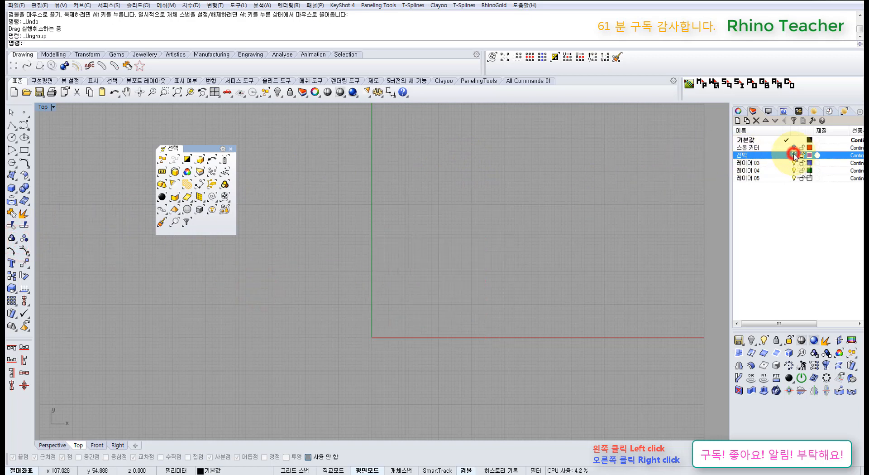
{"action": "left_click", "coordinate": [795, 147]}
{"action": "right_click_drag", "start_coordinate": [437, 259], "coordinate": [469, 211]}
{"action": "scroll", "coordinate": [420, 283], "scroll_direction": "up", "scroll_amount": 18}
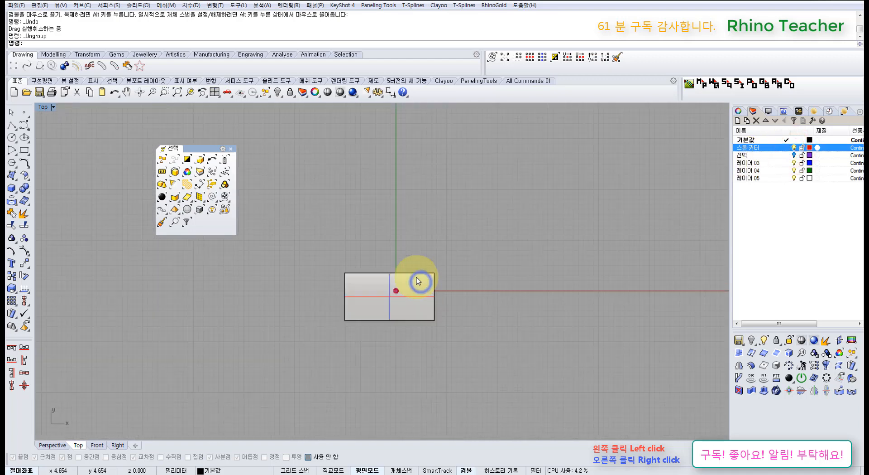
Inspect the plate and its red stone cutter from several angles in the Perspective view and select the cutter.
{"action": "key", "text": "ctrl+F4"}
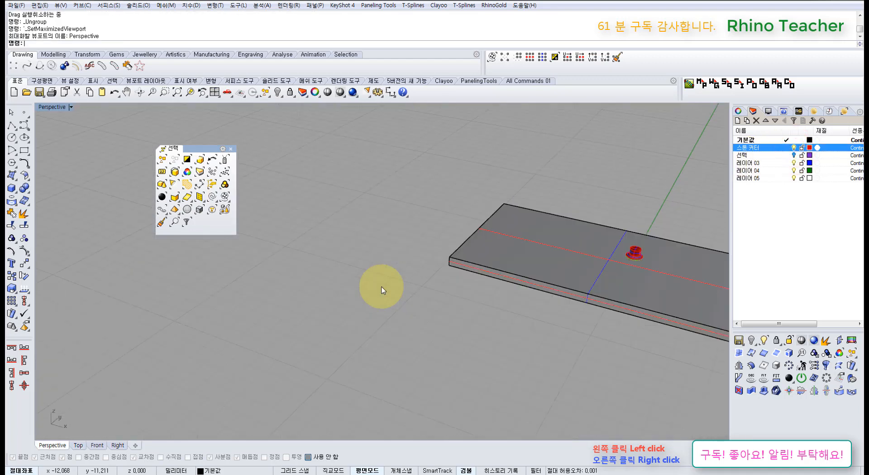
{"action": "right_click_drag", "start_coordinate": [617, 242], "coordinate": [498, 260], "text": "shift"}
{"action": "scroll", "coordinate": [500, 260], "scroll_direction": "up", "scroll_amount": 9}
{"action": "scroll", "coordinate": [578, 258], "scroll_direction": "up", "scroll_amount": 2}
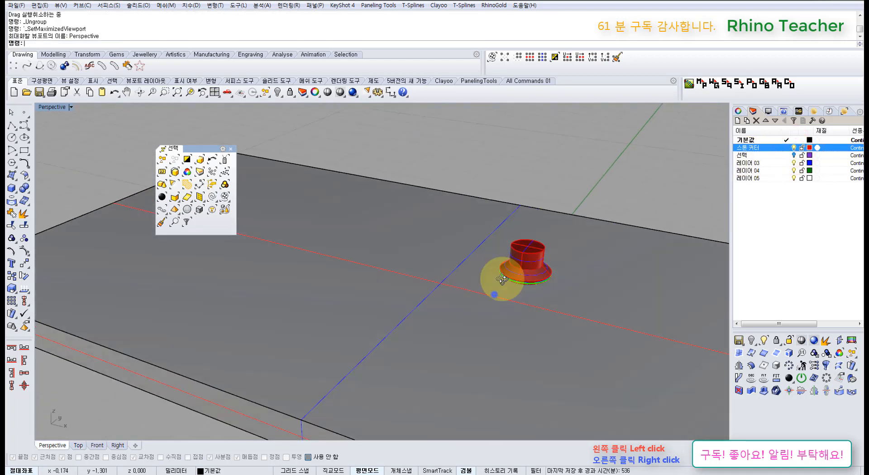
{"action": "right_click_drag", "start_coordinate": [495, 295], "coordinate": [518, 235]}
{"action": "right_click_drag", "start_coordinate": [489, 313], "coordinate": [444, 225]}
{"action": "right_click_drag", "start_coordinate": [429, 184], "coordinate": [431, 276]}
{"action": "scroll", "coordinate": [453, 214], "scroll_direction": "down", "scroll_amount": 6}
{"action": "scroll", "coordinate": [472, 204], "scroll_direction": "up", "scroll_amount": 6}
{"action": "scroll", "coordinate": [428, 252], "scroll_direction": "down", "scroll_amount": 5}
{"action": "left_click", "coordinate": [427, 233]}
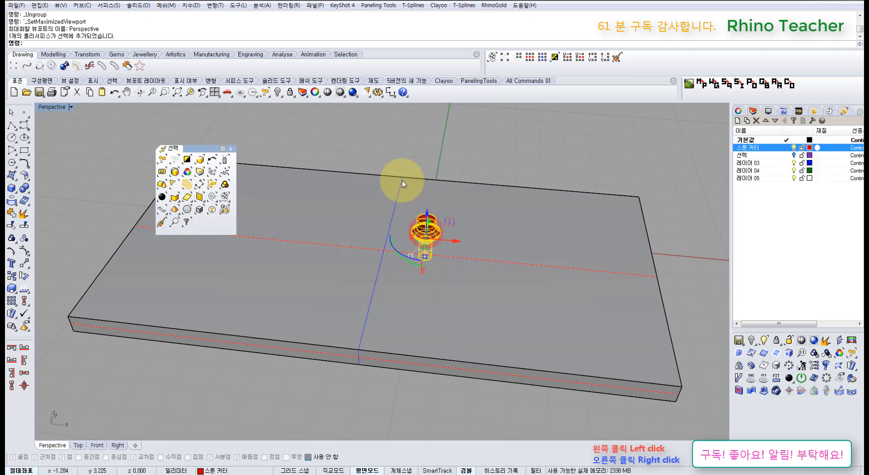
Window-select the gem together with its cutter, check them in the Top view, and clear the selection.
{"action": "left_click", "coordinate": [412, 155]}
{"action": "left_click_drag", "start_coordinate": [386, 152], "coordinate": [474, 302]}
{"action": "right_click_drag", "start_coordinate": [449, 218], "coordinate": [457, 260]}
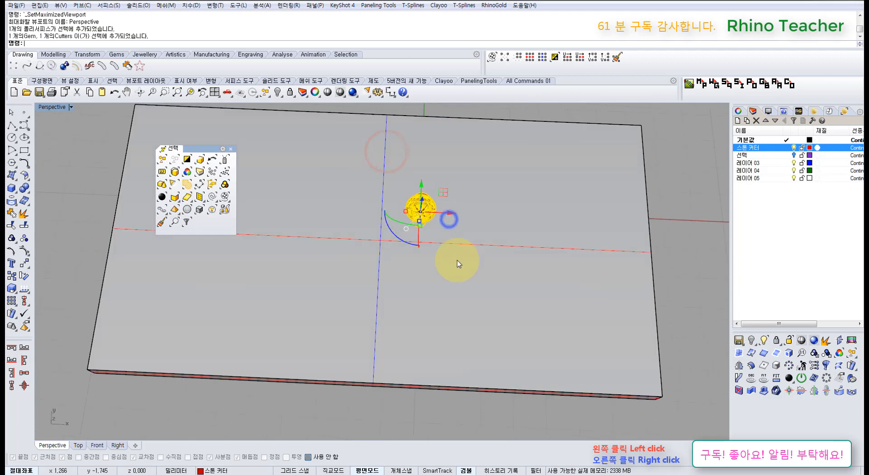
{"action": "key", "text": "ctrl+F1"}
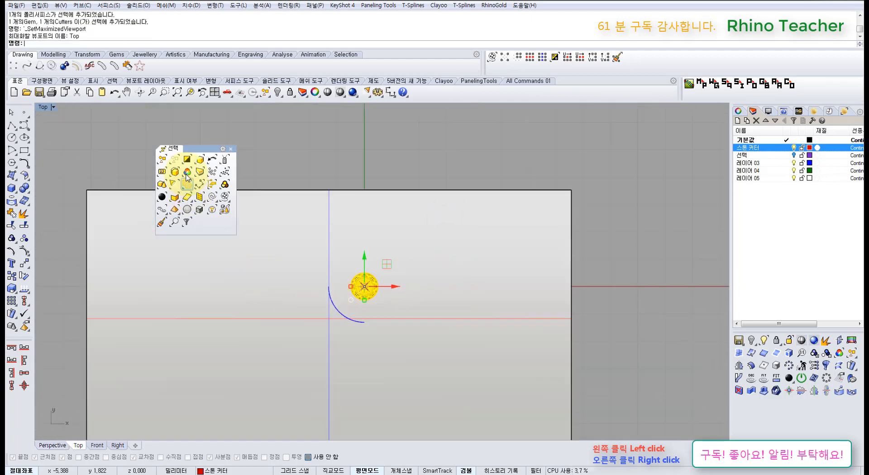
{"action": "right_click_drag", "start_coordinate": [348, 229], "coordinate": [399, 233]}
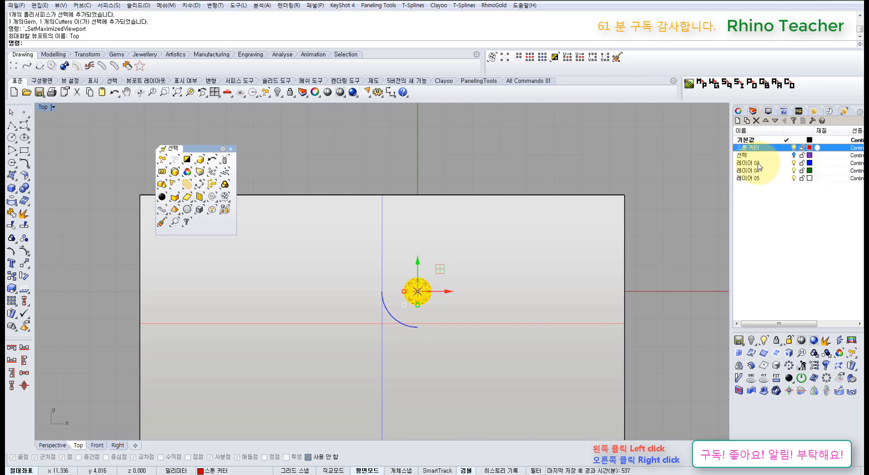
{"action": "left_click", "coordinate": [520, 150]}
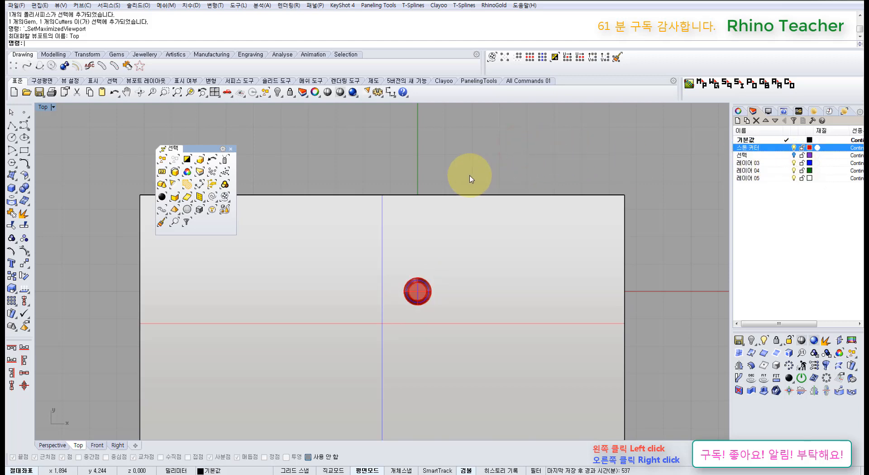
{"action": "mouse_move", "coordinate": [391, 190]}
{"action": "right_mouse_down"}
{"action": "mouse_move", "coordinate": [407, 173]}
{"action": "mouse_move", "coordinate": [420, 223]}
{"action": "right_mouse_up"}
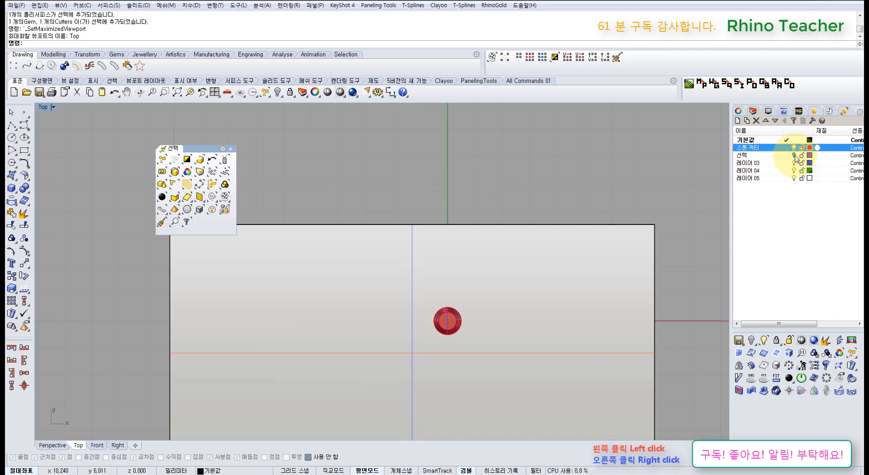
Display the viewport properties, return to the layer list, and turn the 선택 layer on and off again.
{"action": "left_click", "coordinate": [739, 111]}
{"action": "scroll", "coordinate": [561, 169], "scroll_direction": "down", "scroll_amount": 5}
{"action": "right_click_drag", "start_coordinate": [564, 180], "coordinate": [466, 196]}
{"action": "scroll", "coordinate": [413, 220], "scroll_direction": "up", "scroll_amount": 6}
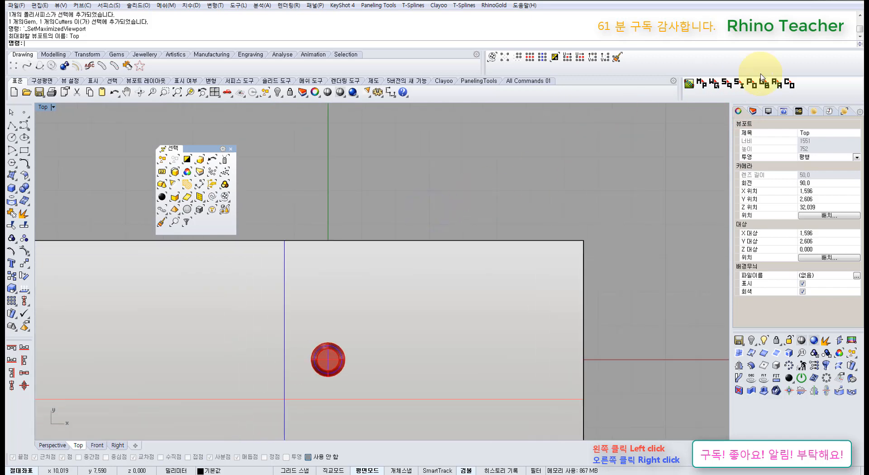
{"action": "left_click", "coordinate": [754, 111]}
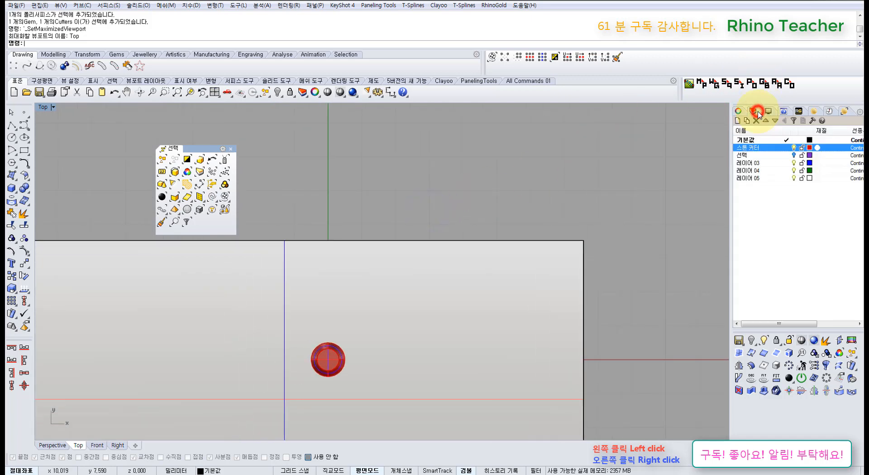
{"action": "left_click", "coordinate": [794, 155]}
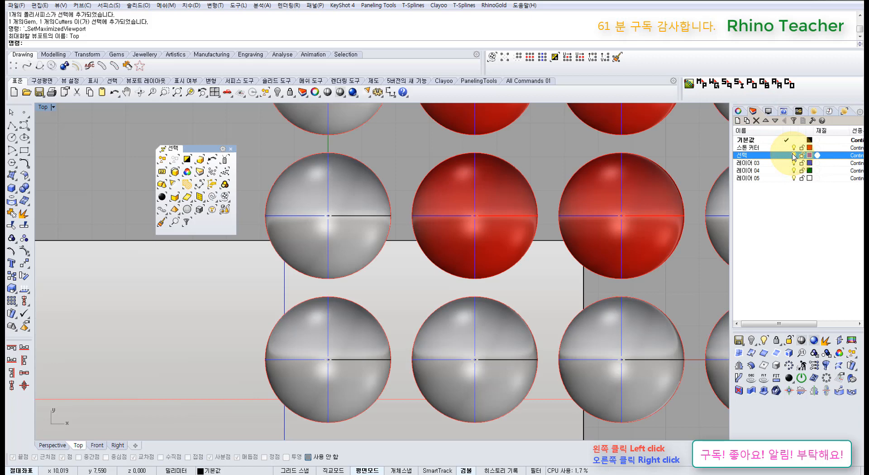
{"action": "left_click", "coordinate": [793, 156]}
{"action": "left_click", "coordinate": [452, 166]}
{"action": "scroll", "coordinate": [448, 183], "scroll_direction": "down", "scroll_amount": 6}
{"action": "right_click_drag", "start_coordinate": [435, 211], "coordinate": [469, 225]}
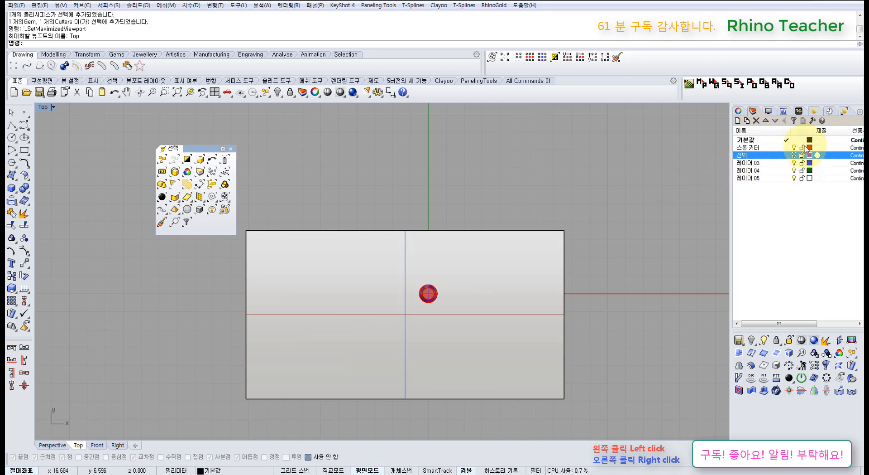
Return to the Top view and window-select the single gem and its cutter on the plate.
{"action": "right_click_drag", "start_coordinate": [442, 191], "coordinate": [418, 235]}
{"action": "scroll", "coordinate": [429, 196], "scroll_direction": "down", "scroll_amount": 4}
{"action": "key", "text": "ctrl+F4"}
{"action": "right_click_drag", "start_coordinate": [386, 284], "coordinate": [429, 227]}
{"action": "scroll", "coordinate": [419, 252], "scroll_direction": "up", "scroll_amount": 6}
{"action": "left_click", "coordinate": [427, 245]}
{"action": "key", "text": "ctrl+F1"}
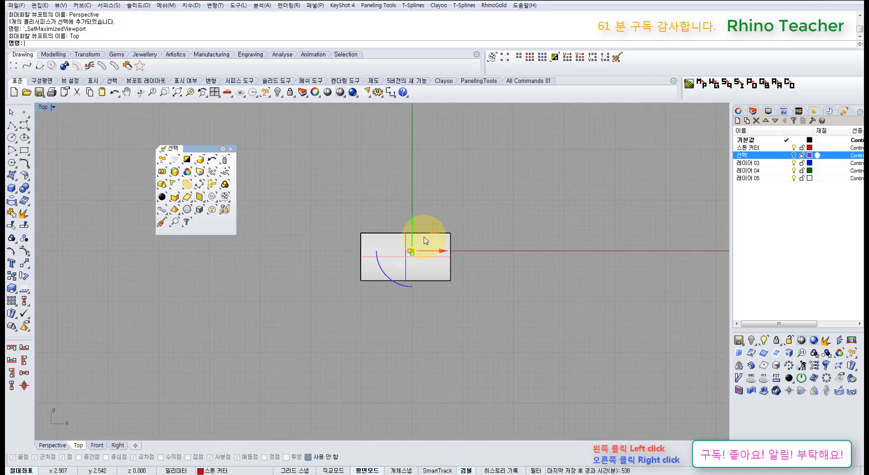
{"action": "left_click_drag", "start_coordinate": [375, 187], "coordinate": [436, 282]}
{"action": "scroll", "coordinate": [429, 251], "scroll_direction": "up", "scroll_amount": 8}
{"action": "right_click_drag", "start_coordinate": [439, 249], "coordinate": [416, 278]}
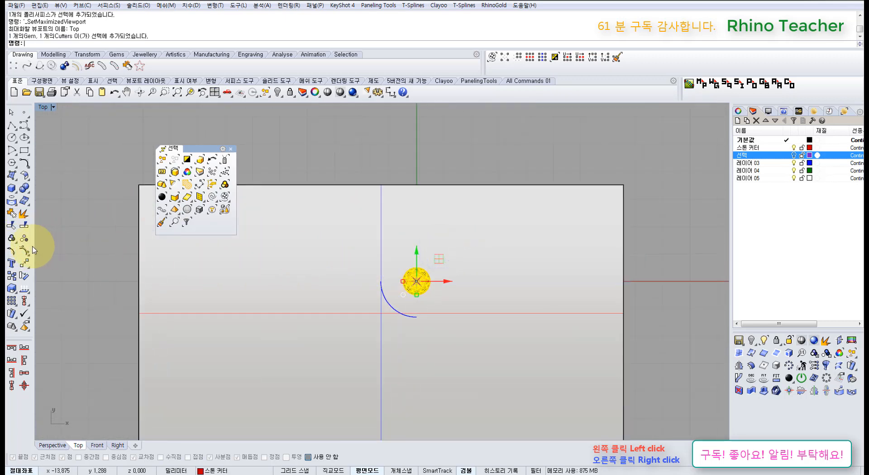
Copy the selected gem and cutter from their center to eleven scattered positions on the plate.
{"action": "left_click", "coordinate": [11, 275]}
{"action": "left_click", "coordinate": [419, 281]}
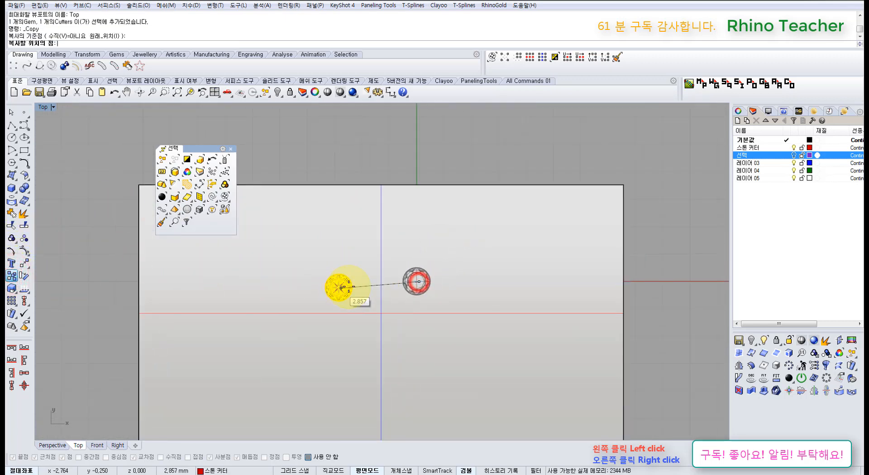
{"action": "left_click", "coordinate": [346, 286]}
{"action": "left_click", "coordinate": [371, 236]}
{"action": "left_click", "coordinate": [301, 259]}
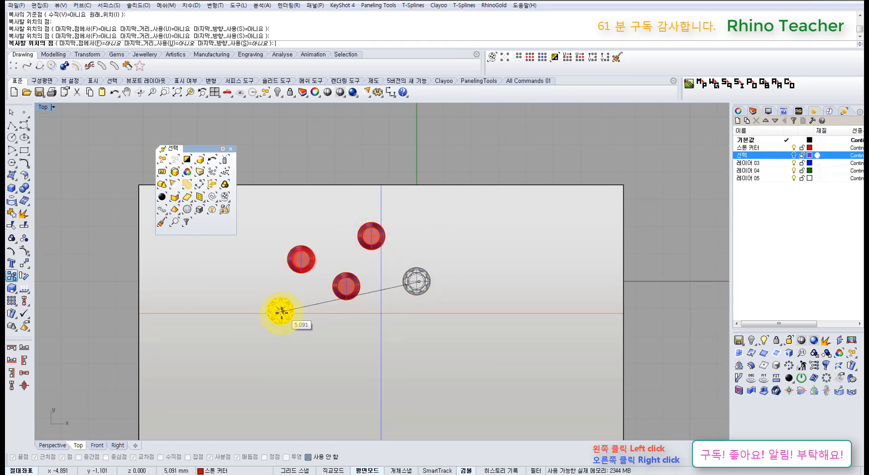
{"action": "left_click", "coordinate": [279, 312]}
{"action": "left_click", "coordinate": [334, 354]}
{"action": "left_click", "coordinate": [395, 327]}
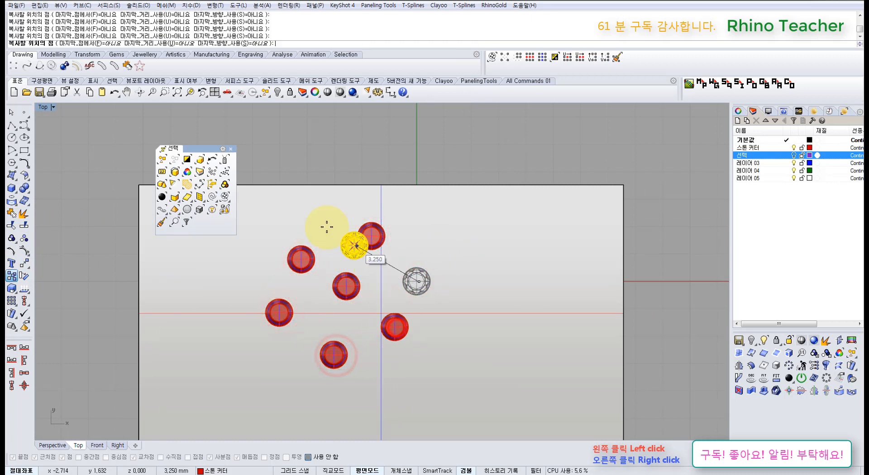
{"action": "left_click", "coordinate": [313, 206]}
{"action": "left_click", "coordinate": [243, 264]}
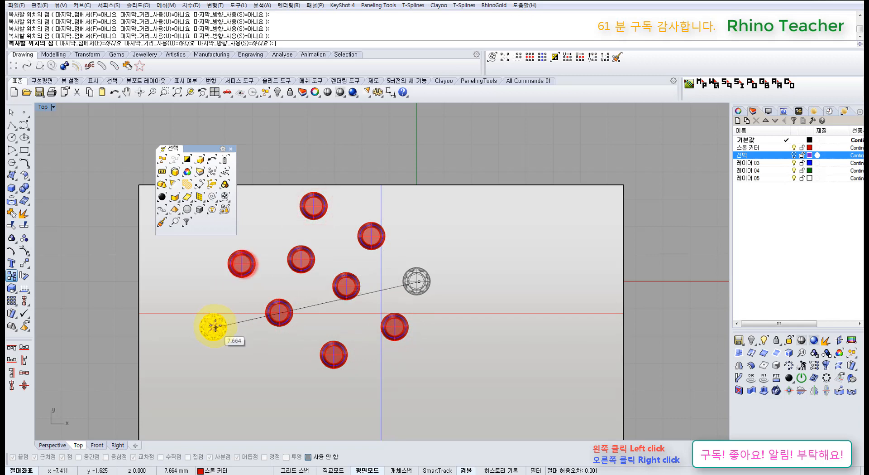
{"action": "left_click", "coordinate": [213, 325]}
{"action": "left_click", "coordinate": [261, 375]}
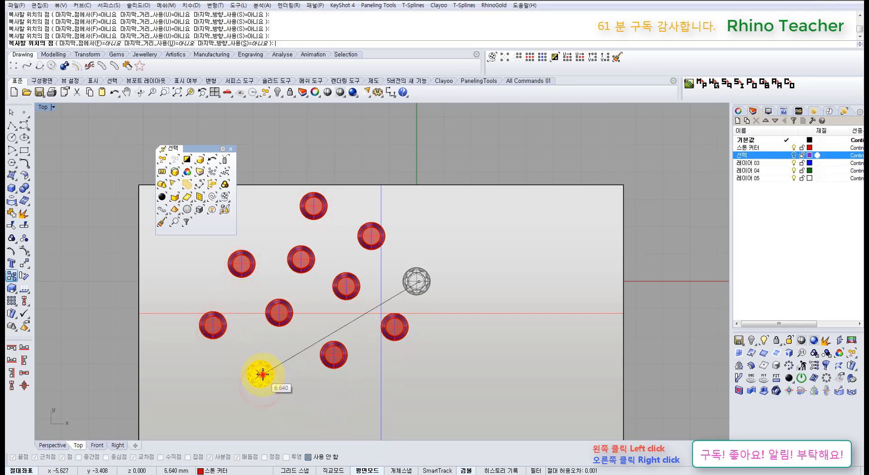
{"action": "left_click", "coordinate": [304, 406]}
{"action": "right_click", "coordinate": [337, 329]}
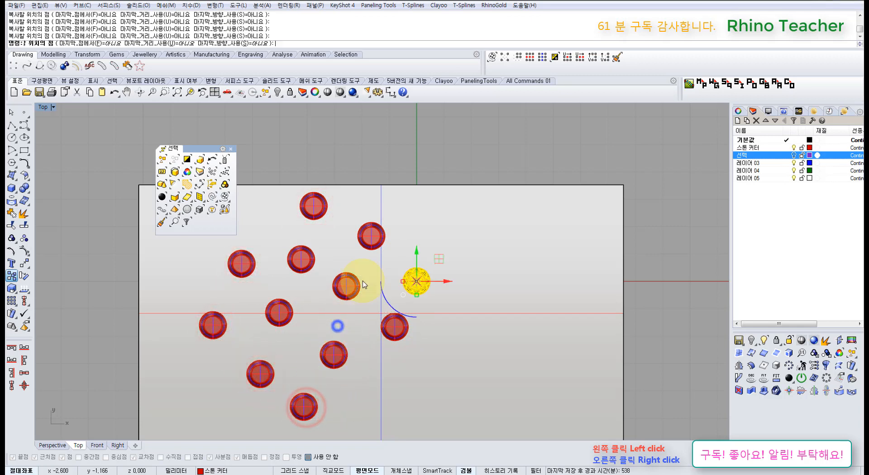
{"action": "left_click", "coordinate": [408, 147]}
Try picking the red cutters one at a time in the Perspective view, and clear the selection.
{"action": "scroll", "coordinate": [408, 148], "scroll_direction": "down", "scroll_amount": 5}
{"action": "key", "text": "ctrl+F4"}
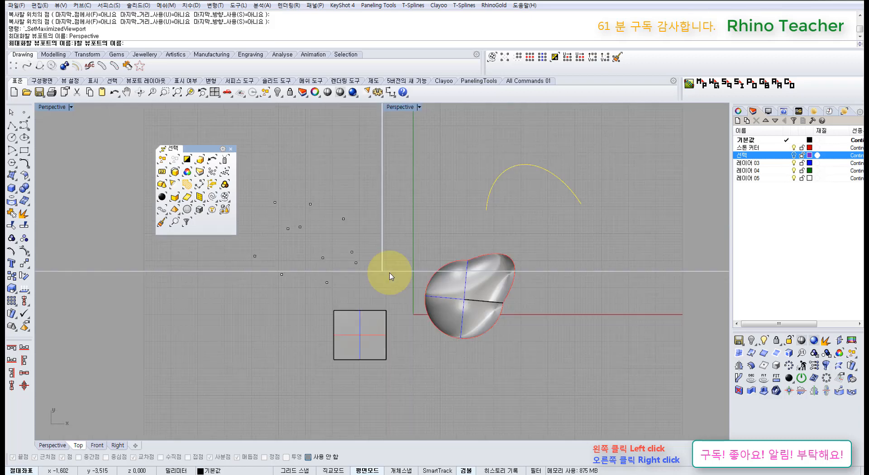
{"action": "right_click_drag", "start_coordinate": [383, 299], "coordinate": [333, 293]}
{"action": "scroll", "coordinate": [374, 284], "scroll_direction": "down", "scroll_amount": 5}
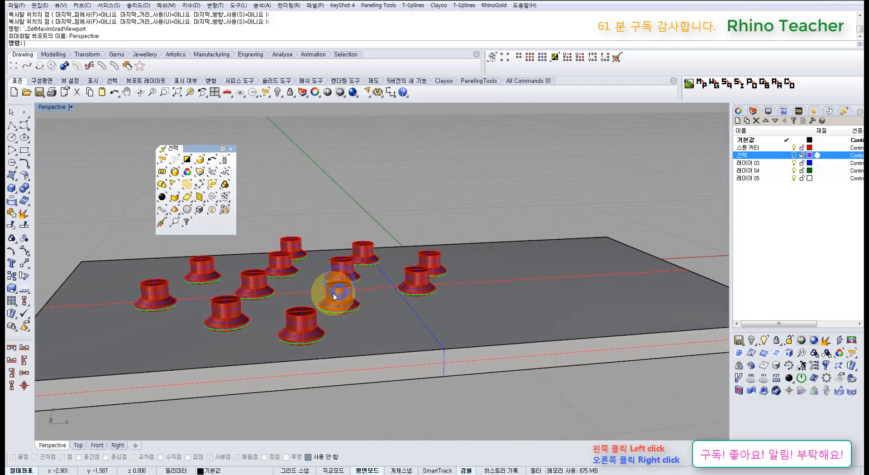
{"action": "left_click", "coordinate": [334, 292]}
{"action": "left_click", "coordinate": [342, 261], "text": "shift"}
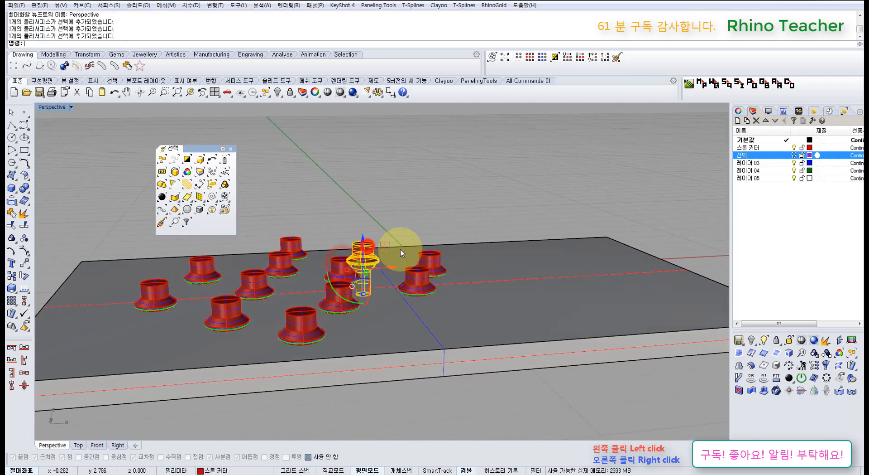
{"action": "left_click", "coordinate": [419, 202]}
Select all the cutters in the Front view with a crossing window above the plate, check them in Perspective, and deselect them.
{"action": "key", "text": "ctrl+F2"}
{"action": "scroll", "coordinate": [491, 276], "scroll_direction": "up", "scroll_amount": 10}
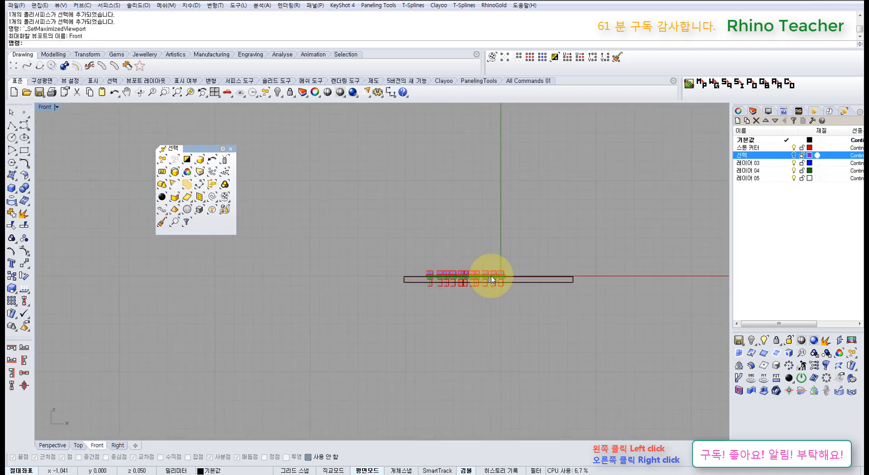
{"action": "left_click_drag", "start_coordinate": [556, 235], "coordinate": [283, 266]}
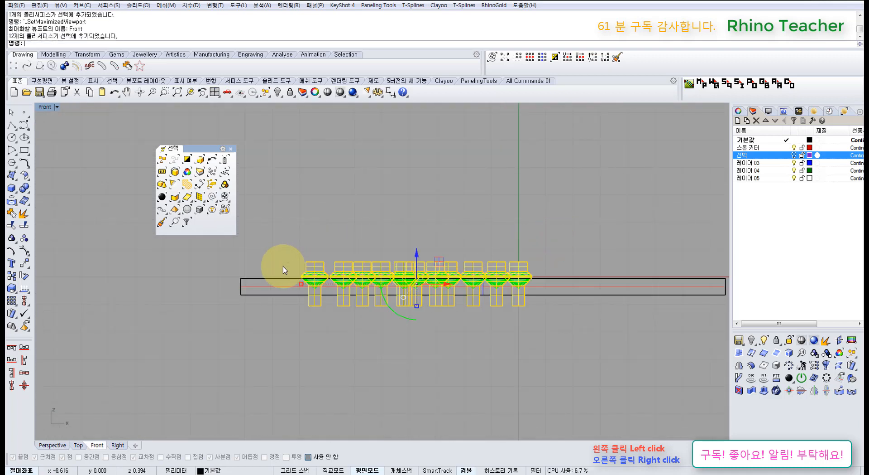
{"action": "key", "text": "ctrl+F4"}
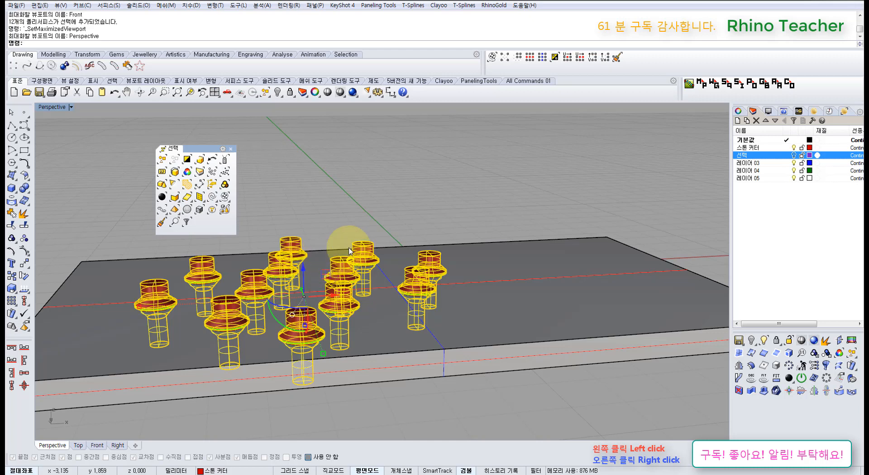
{"action": "left_click", "coordinate": [369, 200]}
{"action": "right_click_drag", "start_coordinate": [369, 200], "coordinate": [369, 198]}
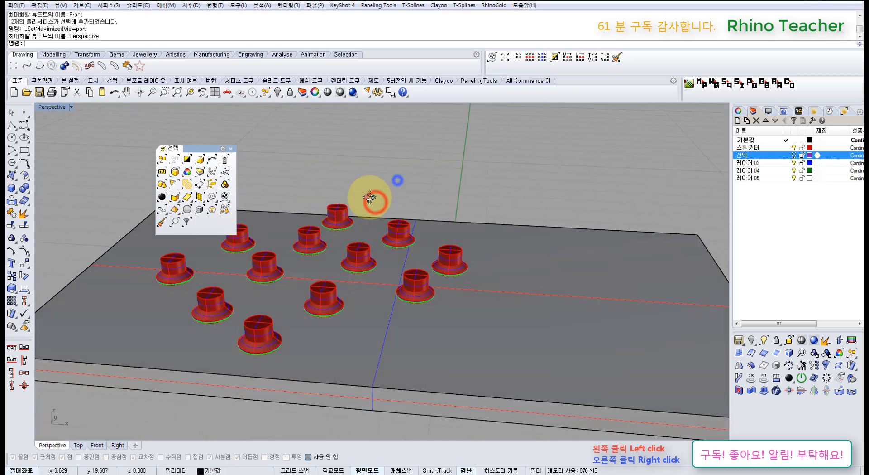
Select all red cutters by color with SelColor, first sampling the rearmost cutter, and again with that cutter preselected.
{"action": "left_click", "coordinate": [188, 174]}
{"action": "left_click", "coordinate": [336, 206]}
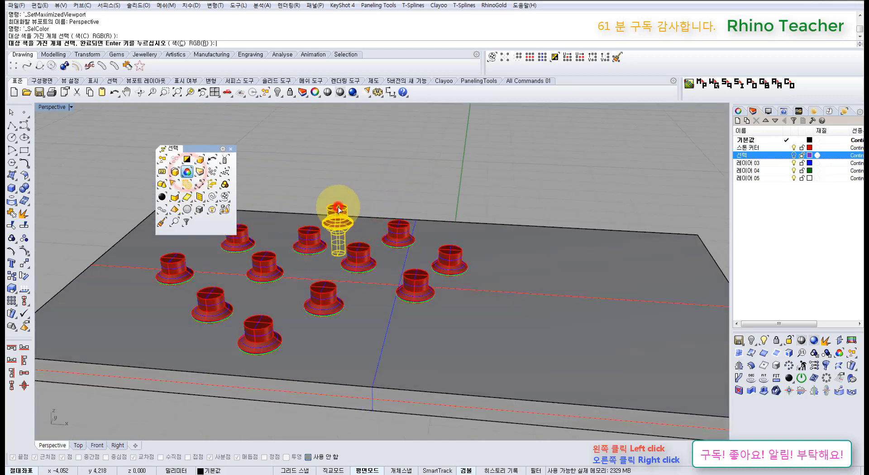
{"action": "right_click", "coordinate": [358, 168]}
{"action": "left_click", "coordinate": [346, 203]}
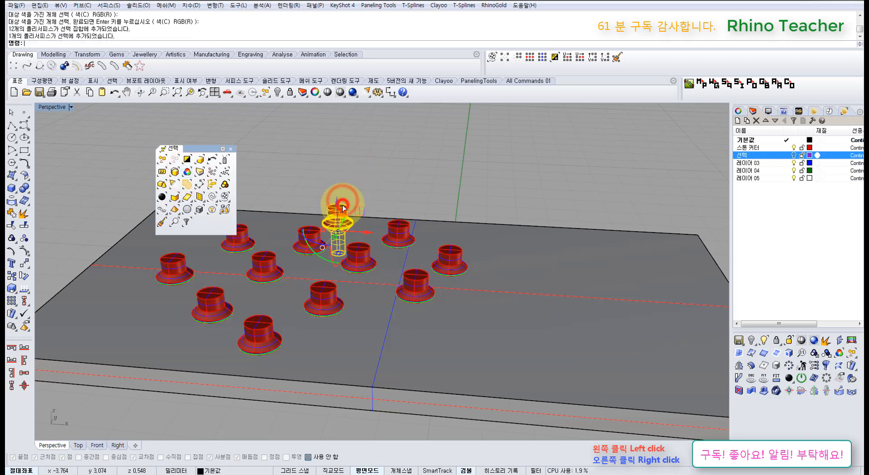
{"action": "left_click", "coordinate": [188, 174]}
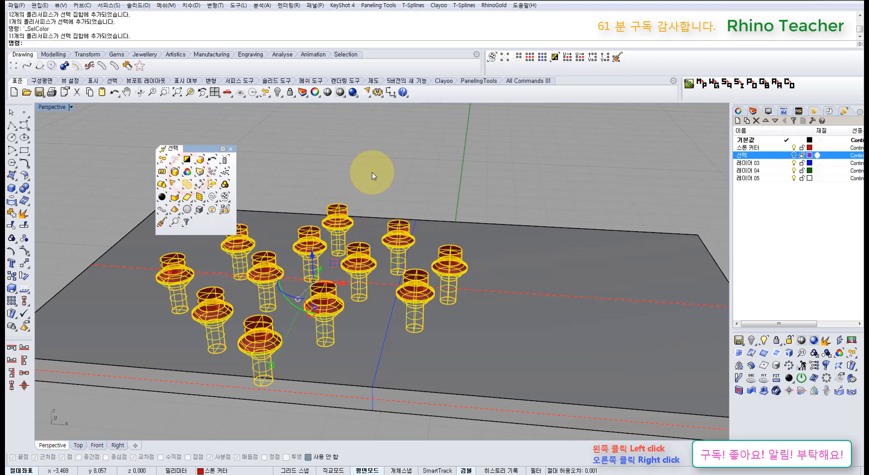
Group the selected red cutters, clear the selection, and select the plate.
{"action": "left_click", "coordinate": [11, 238]}
{"action": "left_click", "coordinate": [350, 184]}
{"action": "left_click", "coordinate": [497, 295]}
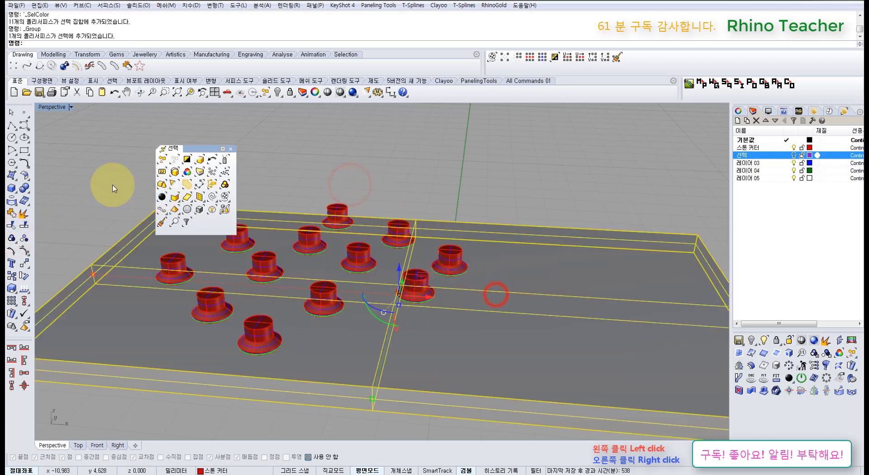
Subtract the grouped red cutters from the plate with BooleanDifference, keeping the original cutters.
{"action": "left_click", "coordinate": [25, 192]}
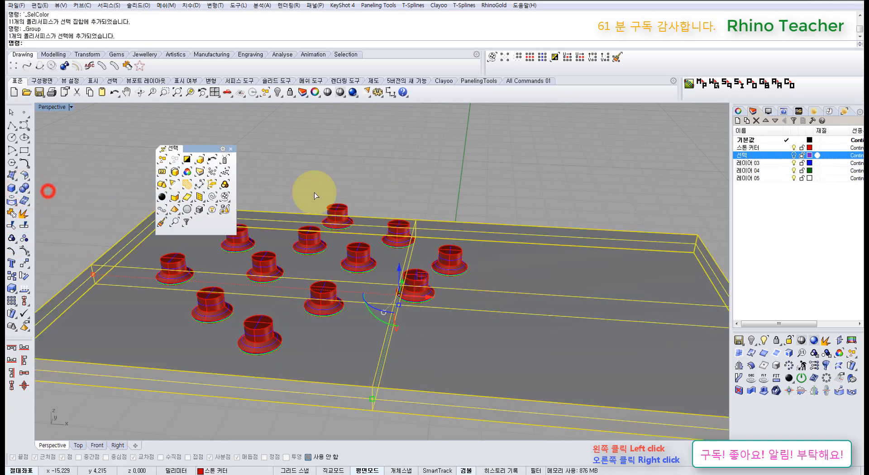
{"action": "left_click", "coordinate": [337, 207]}
{"action": "right_click", "coordinate": [337, 207]}
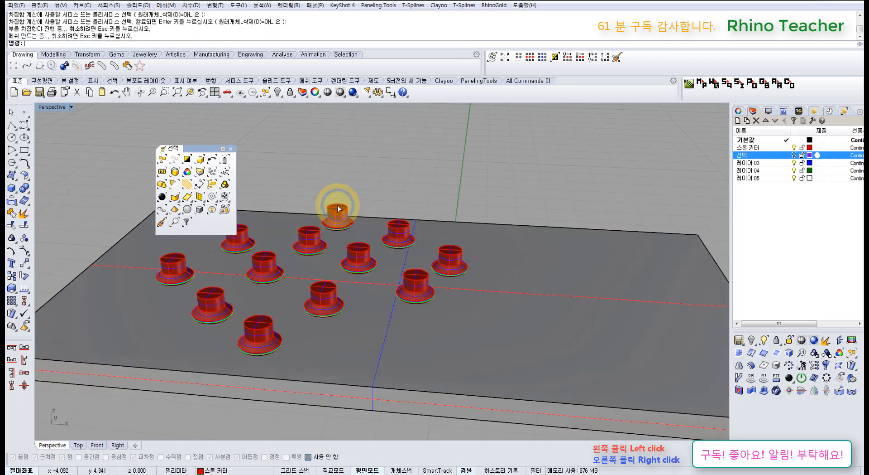
Hide the red cutters, select all green gems with SelColor, and group and hide them to inspect the stone seats.
{"action": "key", "text": "ctrl+h"}
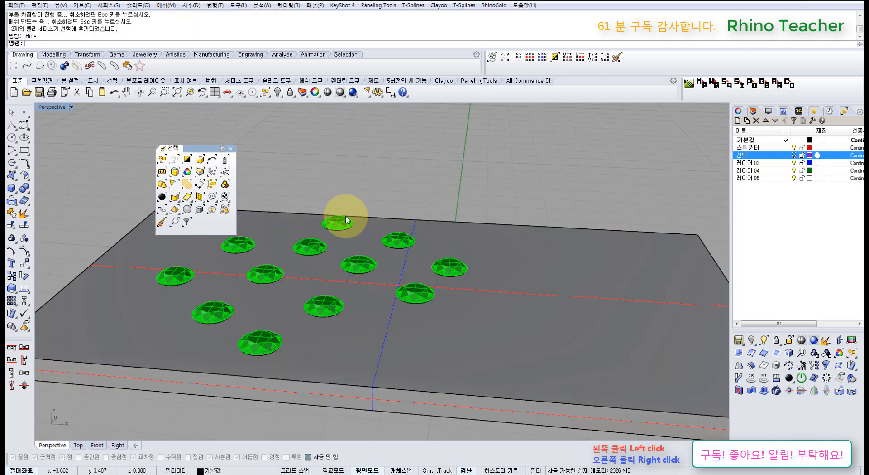
{"action": "left_click", "coordinate": [340, 219]}
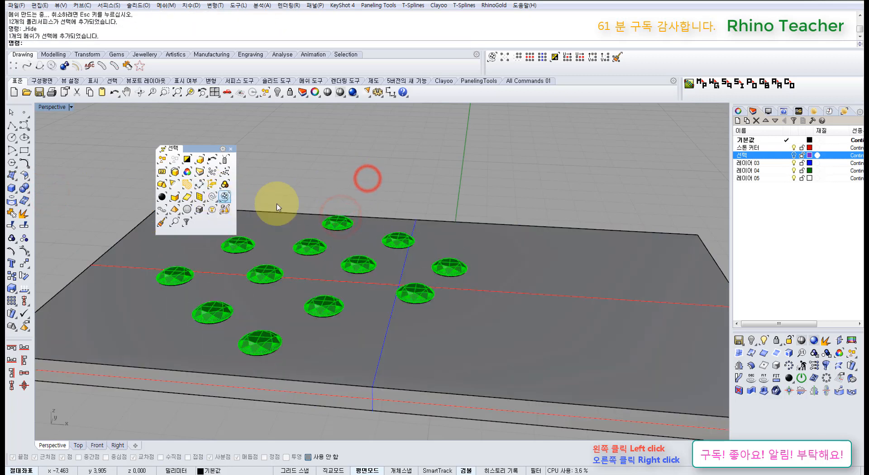
{"action": "left_click", "coordinate": [336, 222]}
{"action": "left_click", "coordinate": [187, 171]}
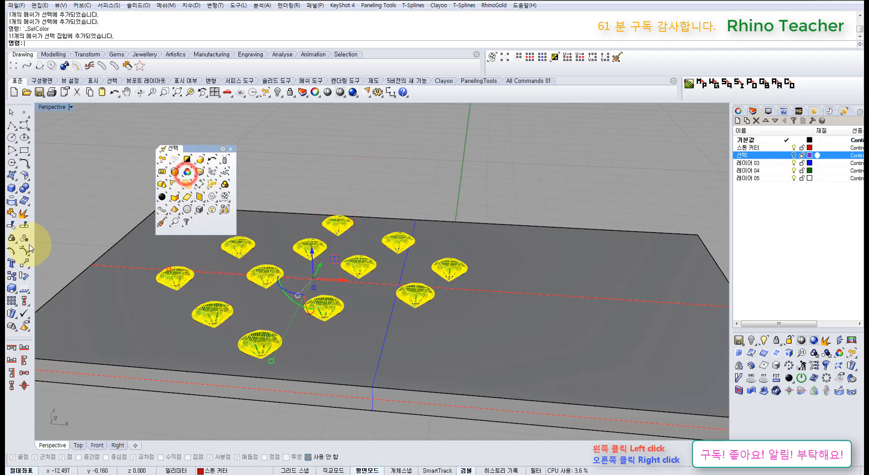
{"action": "left_click", "coordinate": [12, 238]}
{"action": "key", "text": "ctrl+h"}
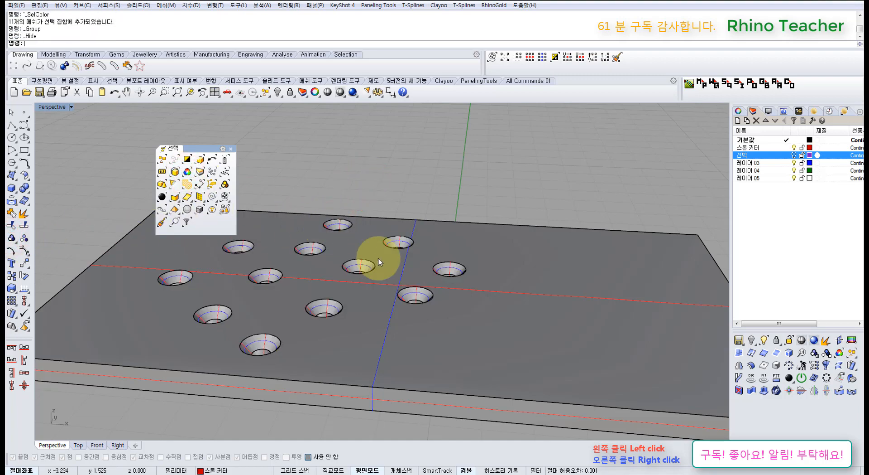
{"action": "right_click_drag", "start_coordinate": [408, 236], "coordinate": [428, 240]}
{"action": "right_click_drag", "start_coordinate": [423, 117], "coordinate": [413, 281]}
Undo the gem hiding, the gem grouping and the cutter hiding.
{"action": "key", "text": "ctrl+z"}
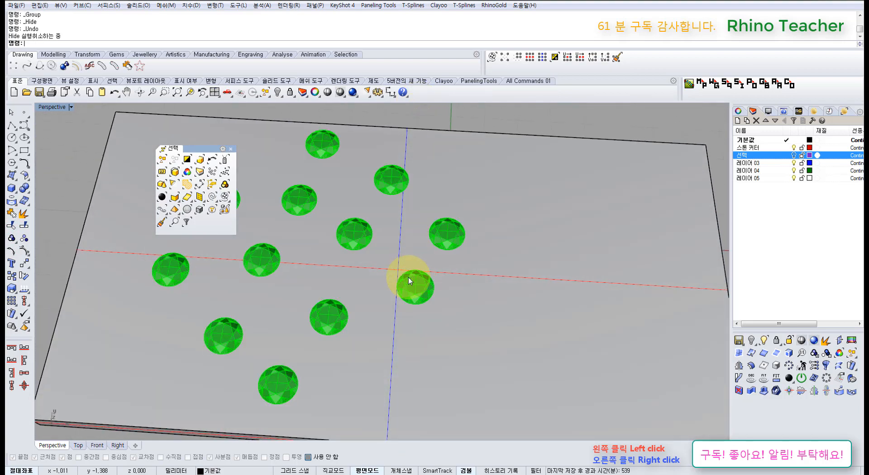
{"action": "key", "text": "ctrl+z"}
{"action": "key", "text": "ctrl+z"}
{"action": "scroll", "coordinate": [403, 270], "scroll_direction": "down", "scroll_amount": 4}
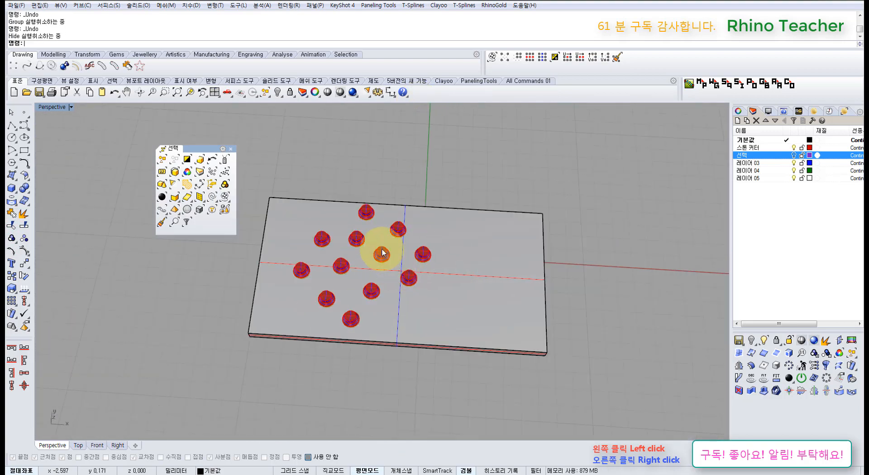
{"action": "scroll", "coordinate": [400, 274], "scroll_direction": "up", "scroll_amount": 4}
{"action": "scroll", "coordinate": [385, 281], "scroll_direction": "down", "scroll_amount": 4}
{"action": "right_click_drag", "start_coordinate": [426, 272], "coordinate": [363, 262], "text": "shift"}
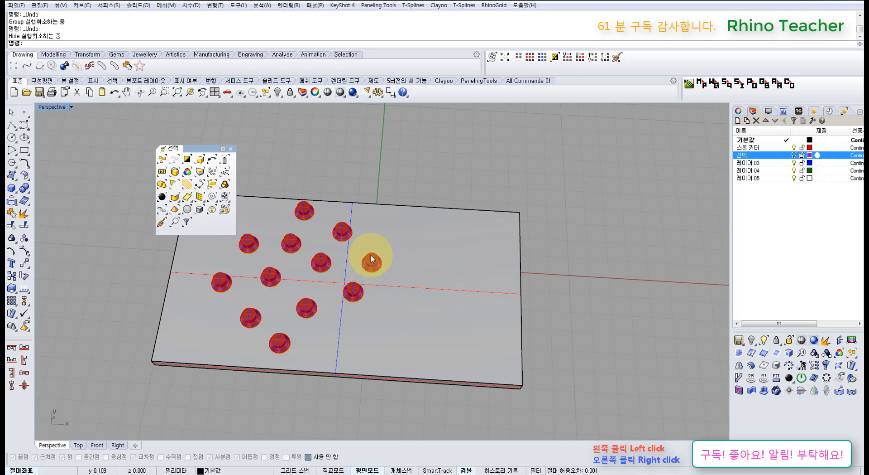
Select the grouped red cutters, ungroup them and clear the selection.
{"action": "left_click_drag", "start_coordinate": [360, 174], "coordinate": [390, 284]}
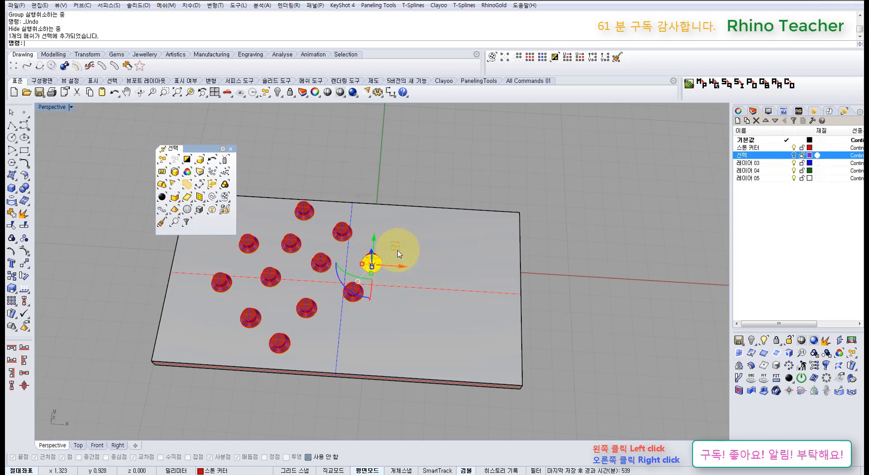
{"action": "left_click_drag", "start_coordinate": [340, 189], "coordinate": [316, 241]}
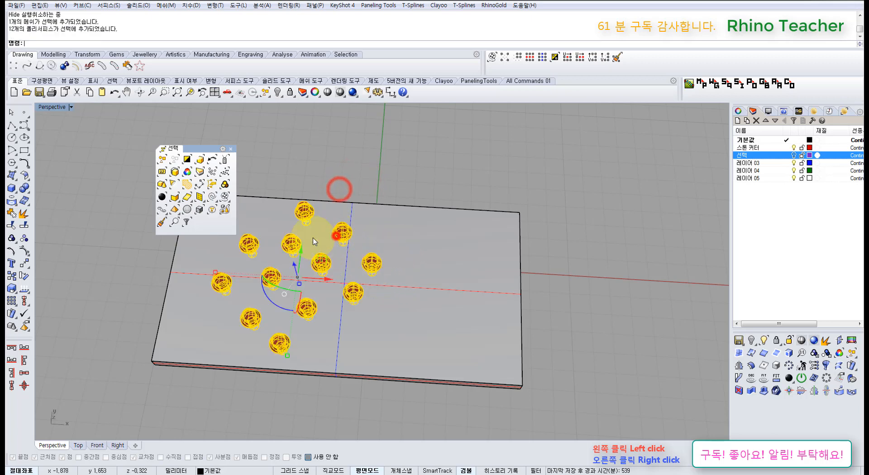
{"action": "left_click", "coordinate": [24, 239]}
{"action": "left_click", "coordinate": [300, 161]}
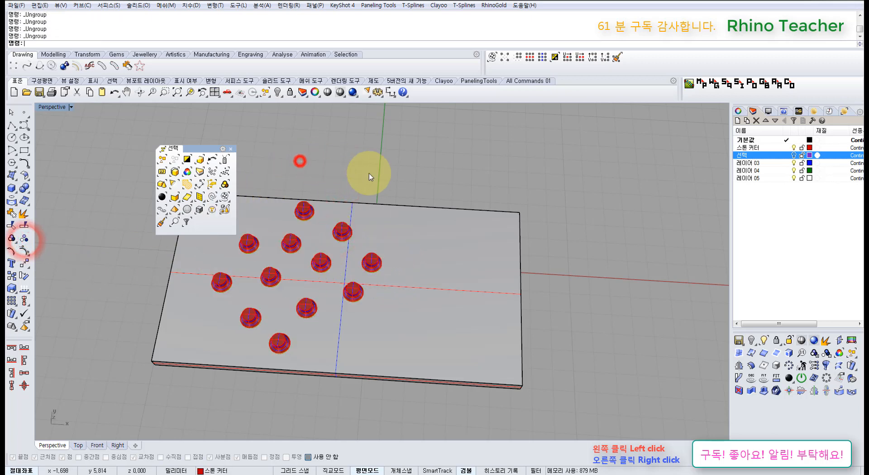
Window-select the rightmost gem with its cutter, move it off the plate in the Top view, and pick it there.
{"action": "left_click_drag", "start_coordinate": [360, 175], "coordinate": [399, 292]}
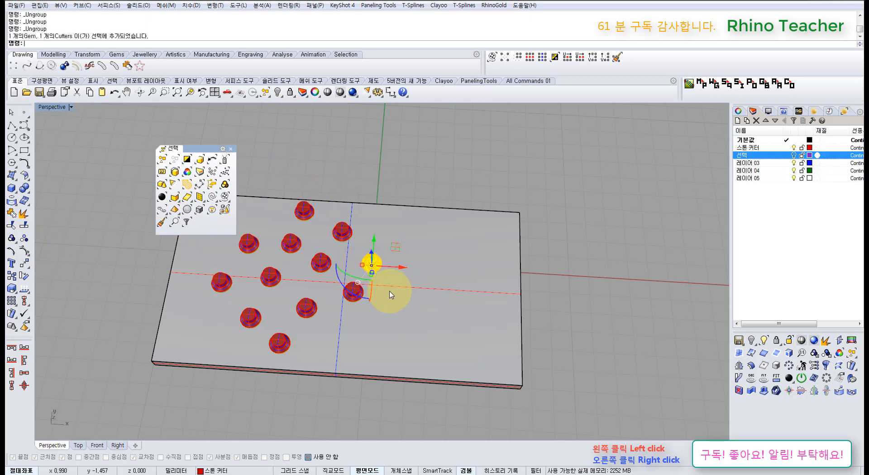
{"action": "key", "text": "ctrl+F1"}
{"action": "scroll", "coordinate": [348, 298], "scroll_direction": "down", "scroll_amount": 6}
{"action": "scroll", "coordinate": [370, 204], "scroll_direction": "up", "scroll_amount": 4}
{"action": "right_click_drag", "start_coordinate": [415, 275], "coordinate": [321, 260]}
{"action": "left_click_drag", "start_coordinate": [317, 263], "coordinate": [434, 199]}
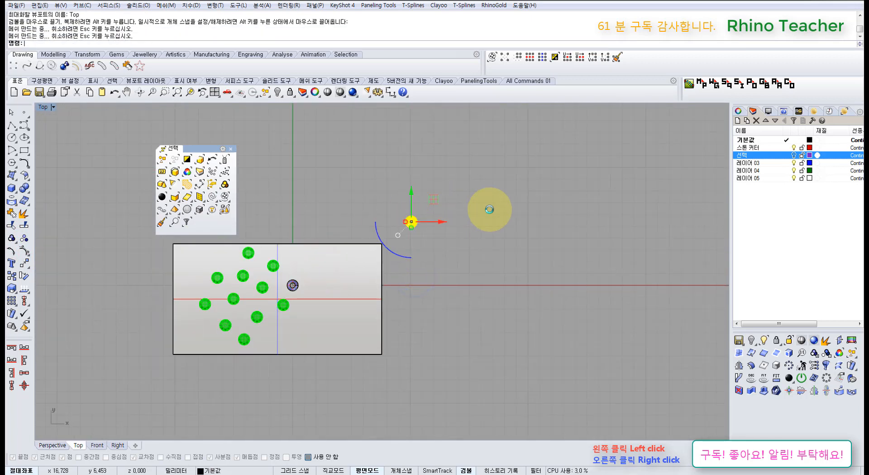
{"action": "left_click", "coordinate": [489, 209]}
{"action": "scroll", "coordinate": [421, 225], "scroll_direction": "up", "scroll_amount": 3}
{"action": "left_click", "coordinate": [396, 218]}
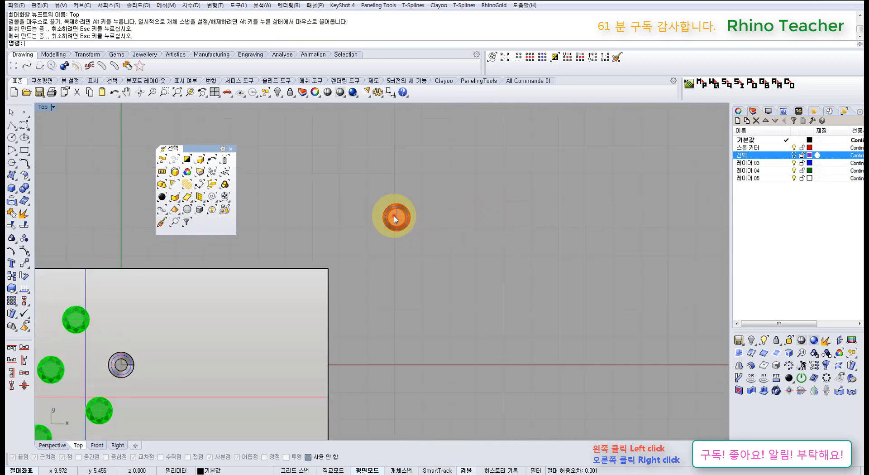
Undo the move of the gem and cutter and clear the selection.
{"action": "scroll", "coordinate": [396, 218], "scroll_direction": "down", "scroll_amount": 3}
{"action": "key", "text": "ctrl+z"}
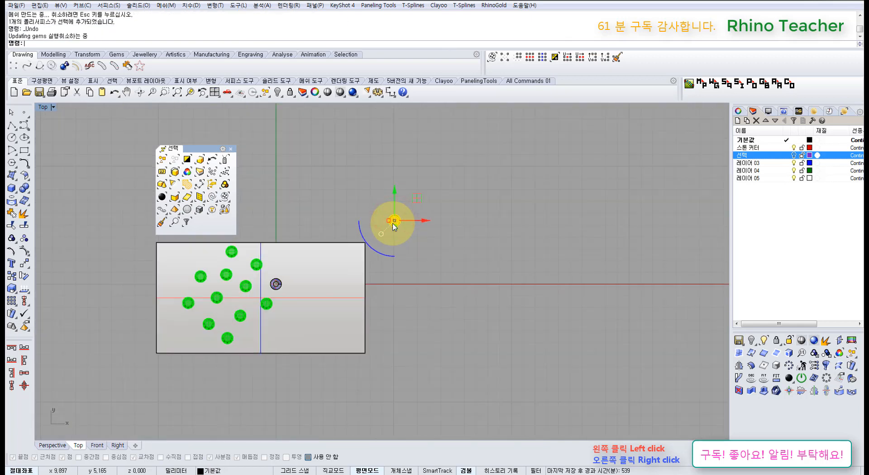
{"action": "key", "text": "ctrl+z"}
{"action": "left_click", "coordinate": [428, 238]}
{"action": "scroll", "coordinate": [276, 286], "scroll_direction": "up", "scroll_amount": 3}
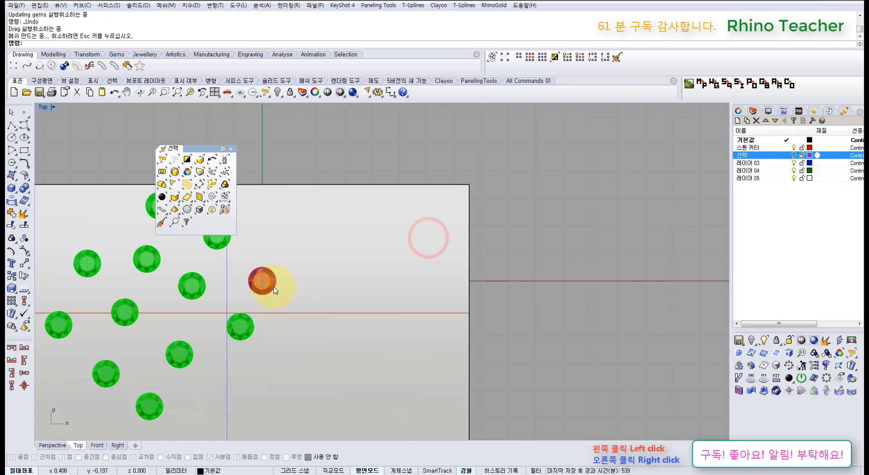
Select the rightmost cutter in Perspective, examine its layer and display color in the object properties, and deselect it.
{"action": "key", "text": "ctrl+F4"}
{"action": "right_click_drag", "start_coordinate": [325, 298], "coordinate": [360, 273]}
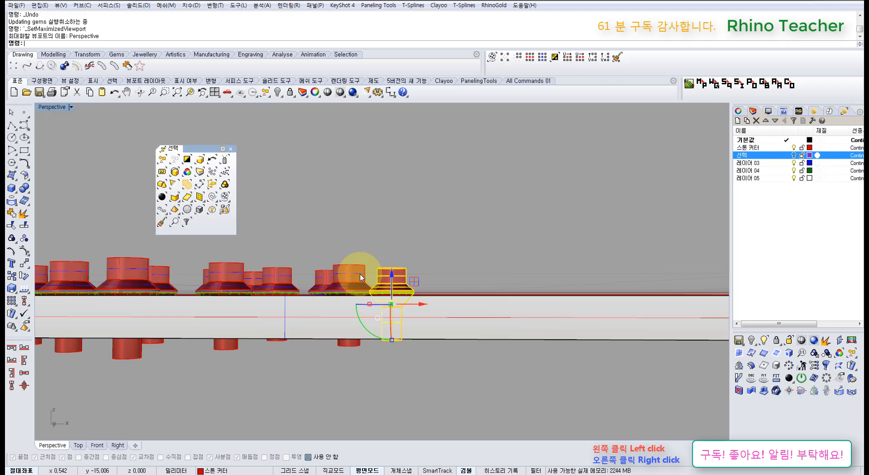
{"action": "left_click", "coordinate": [391, 235]}
{"action": "right_click_drag", "start_coordinate": [392, 235], "coordinate": [394, 262]}
{"action": "left_click", "coordinate": [394, 264]}
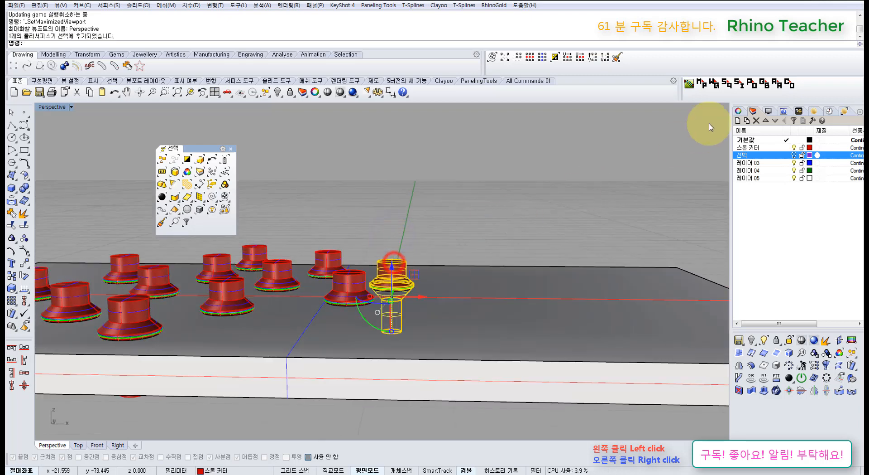
{"action": "left_click", "coordinate": [738, 111]}
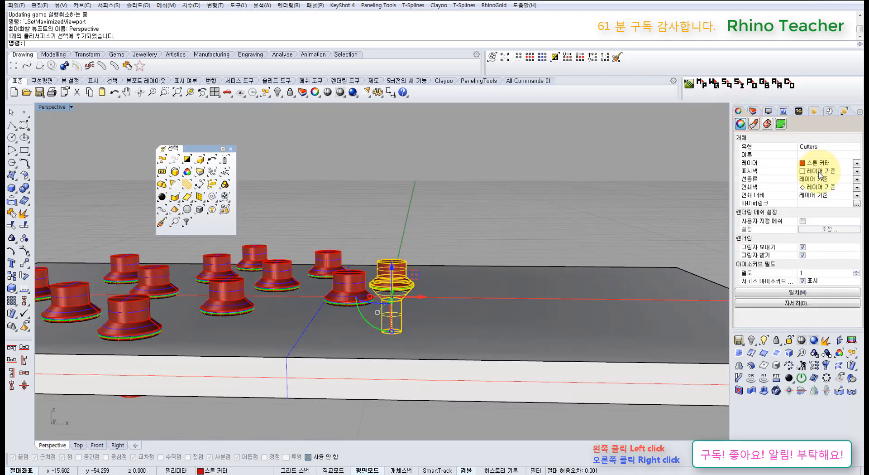
{"action": "left_click", "coordinate": [822, 171]}
{"action": "left_click", "coordinate": [581, 213]}
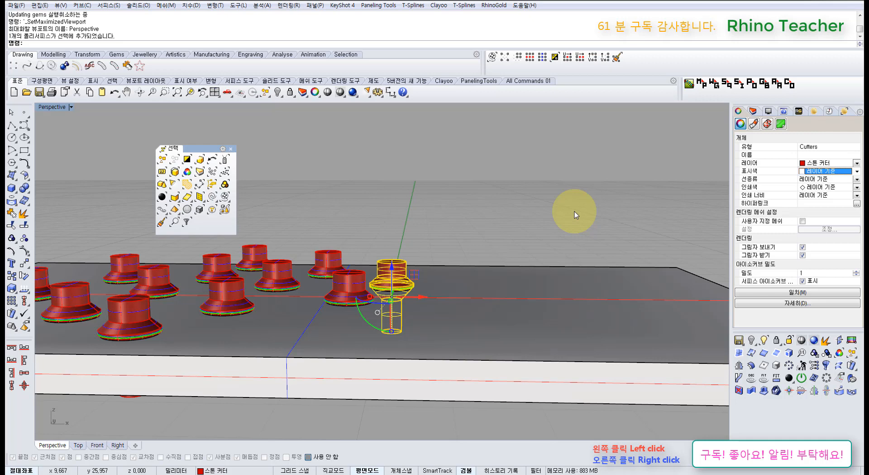
{"action": "left_click", "coordinate": [575, 211]}
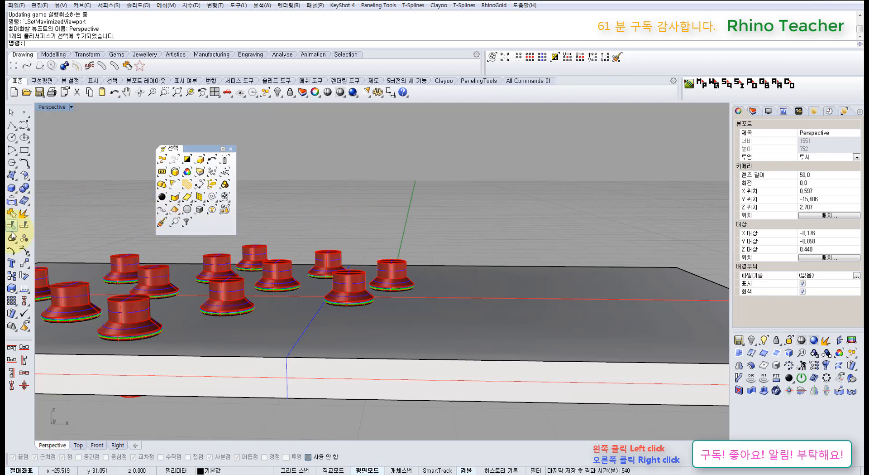
Select every object on the 스톤 커터 layer with SelLayer, check them in Perspective, and clear the selection.
{"action": "left_click", "coordinate": [458, 192]}
{"action": "scroll", "coordinate": [462, 196], "scroll_direction": "down", "scroll_amount": 8}
{"action": "right_click_drag", "start_coordinate": [497, 250], "coordinate": [471, 316]}
{"action": "right_click_drag", "start_coordinate": [471, 316], "coordinate": [492, 369], "text": "shift"}
{"action": "right_click_drag", "start_coordinate": [492, 369], "coordinate": [389, 181]}
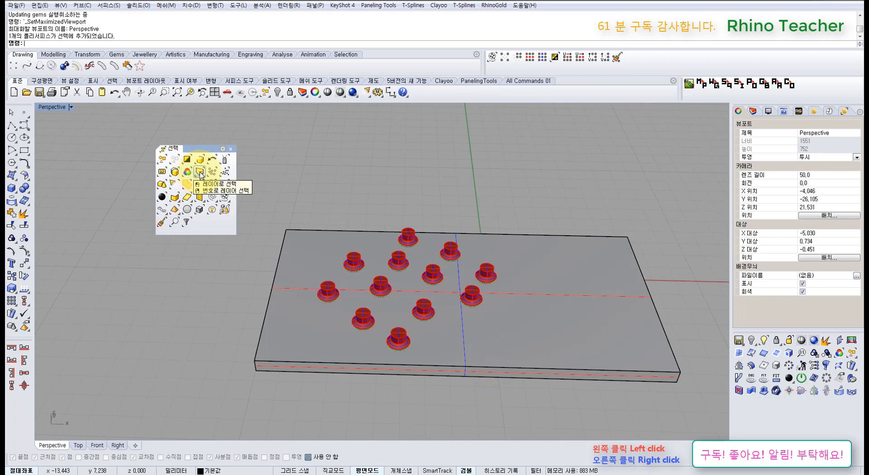
{"action": "left_click", "coordinate": [200, 172]}
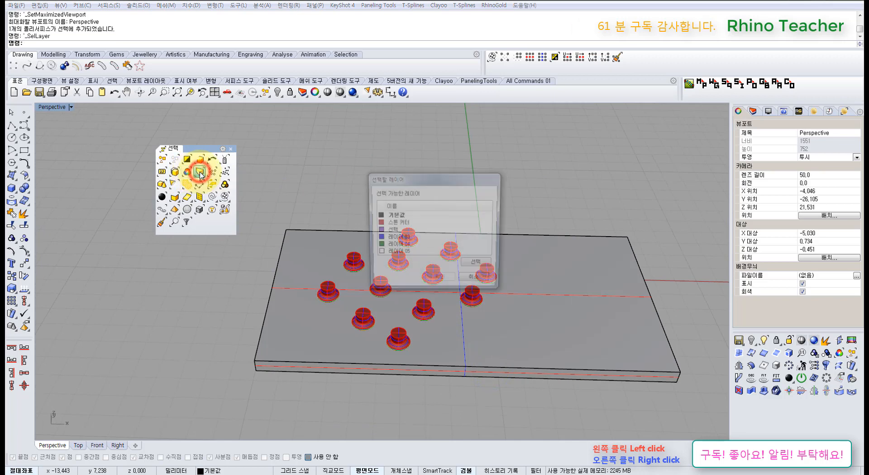
{"action": "left_click", "coordinate": [405, 223]}
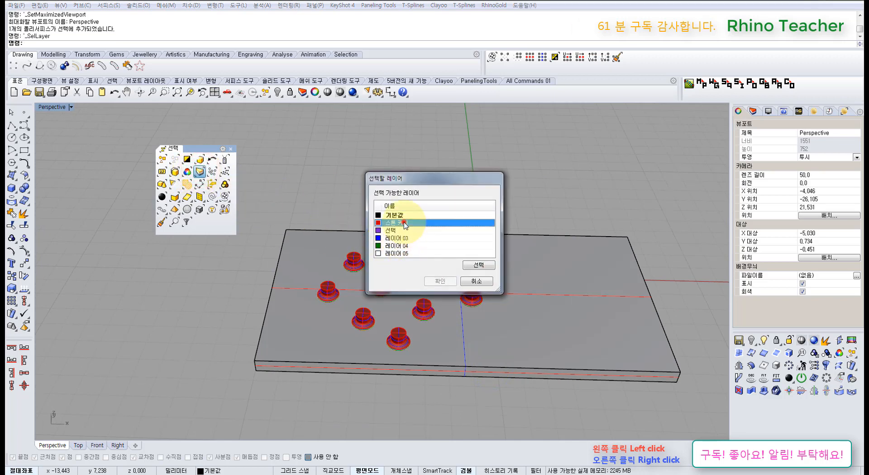
{"action": "left_click", "coordinate": [441, 281]}
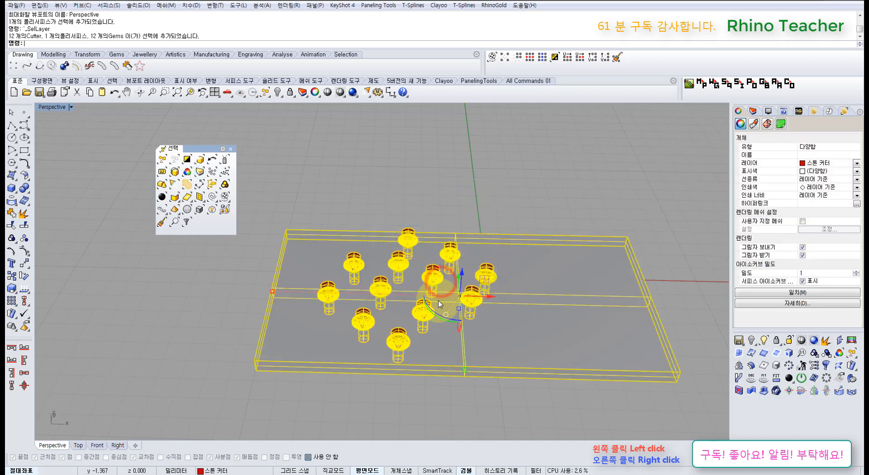
{"action": "right_click_drag", "start_coordinate": [437, 301], "coordinate": [456, 249]}
{"action": "left_click", "coordinate": [489, 214]}
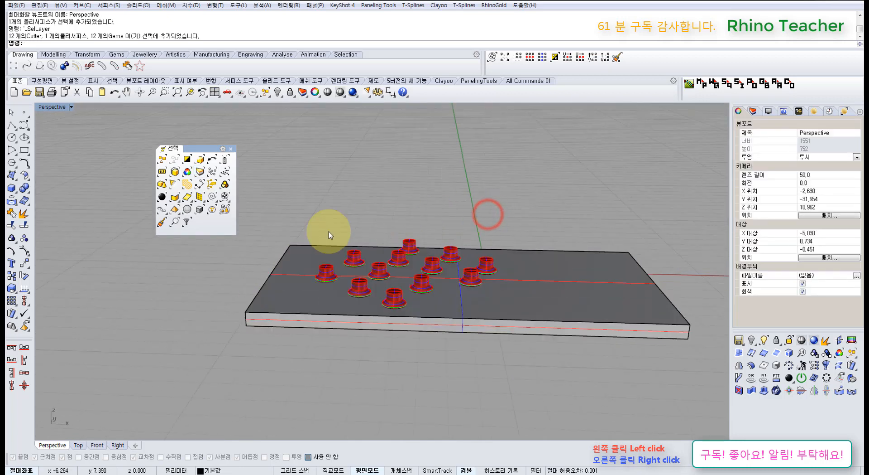
Select the objects on layer number 1 with SelLayerNumber, compare with the layer list, and clear the selection.
{"action": "right_click", "coordinate": [202, 172]}
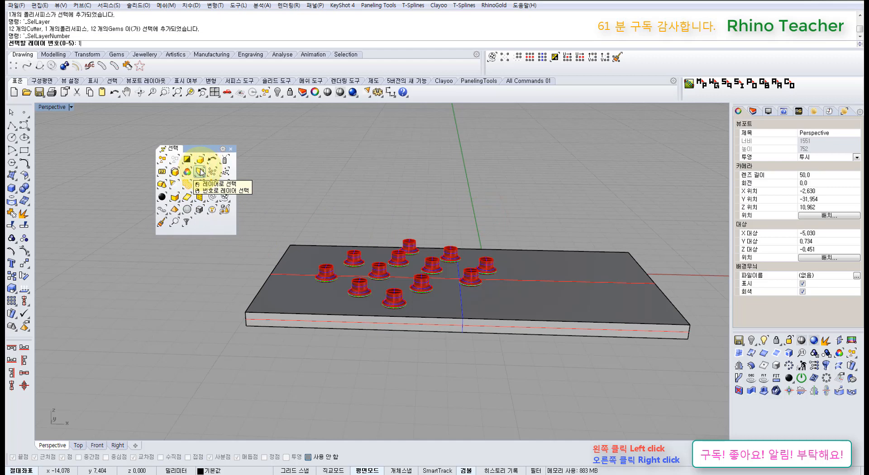
{"action": "type", "text": "1"}
{"action": "key", "text": "Return"}
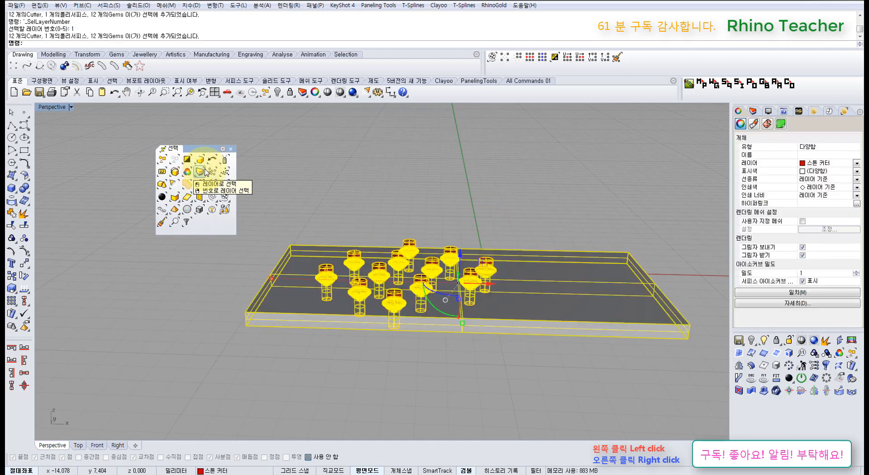
{"action": "left_click", "coordinate": [753, 111]}
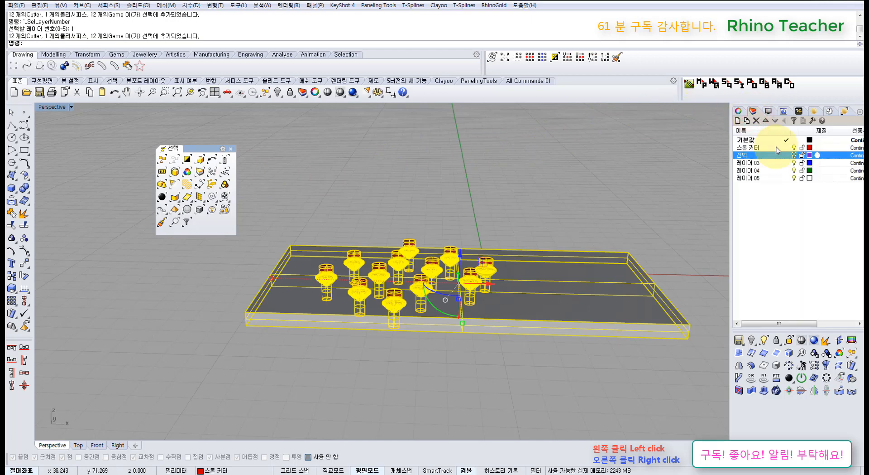
{"action": "left_click", "coordinate": [593, 180]}
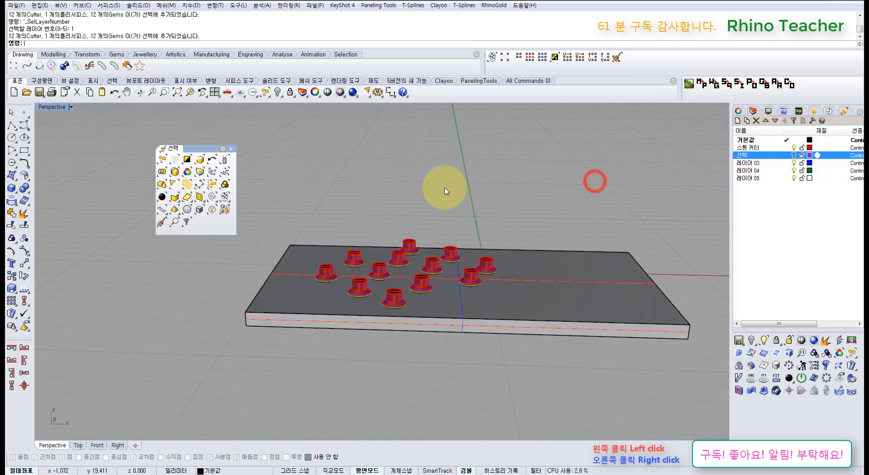
Turn on the 선택 layer, select its objects with SelLayerNumber using number 2, and clear the selection.
{"action": "left_click", "coordinate": [795, 155]}
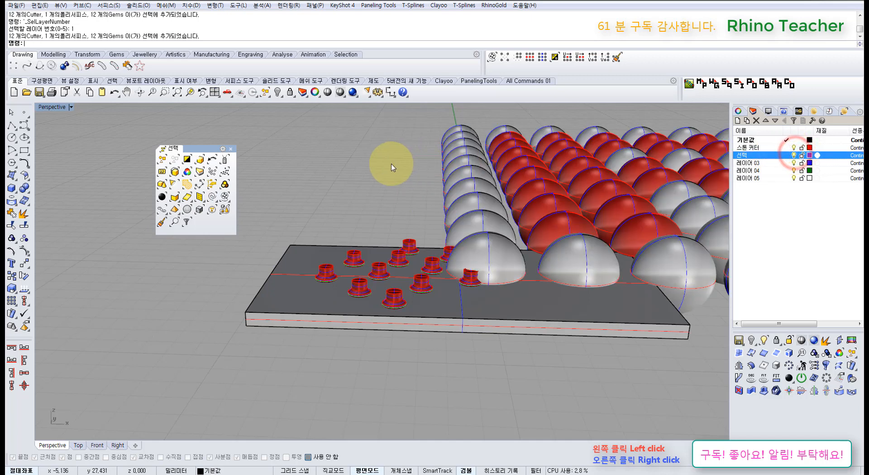
{"action": "left_click", "coordinate": [201, 174]}
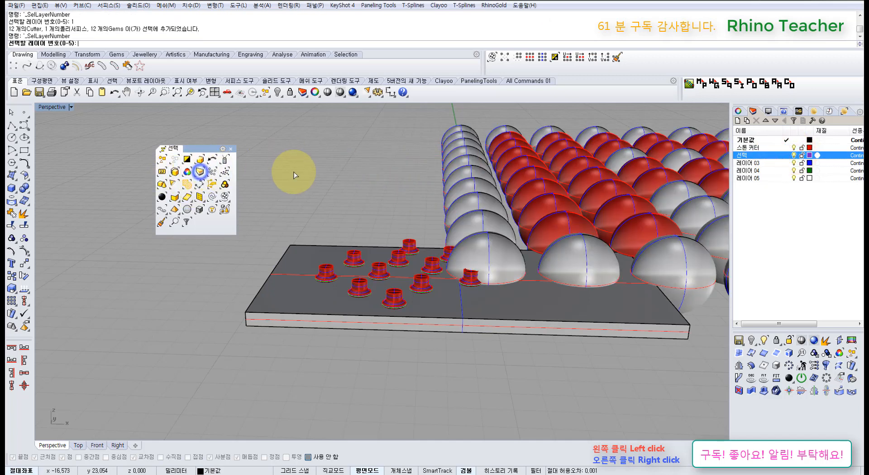
{"action": "type", "text": "2"}
{"action": "key", "text": "Return"}
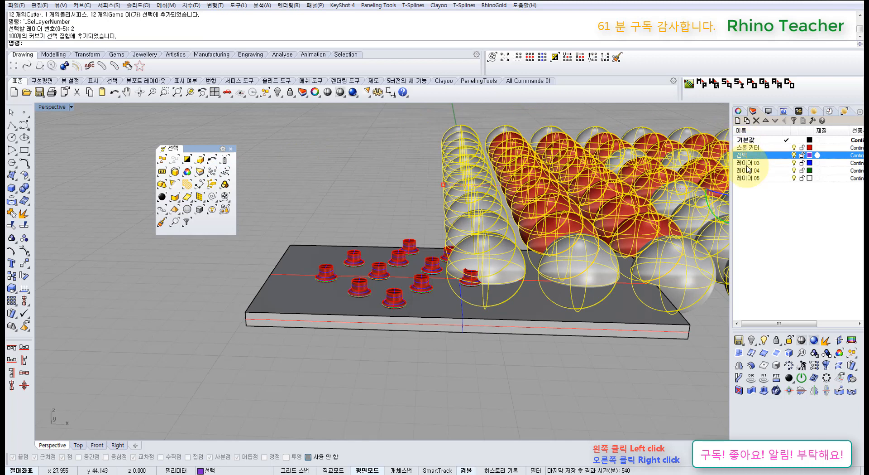
{"action": "left_click", "coordinate": [390, 214]}
{"action": "scroll", "coordinate": [390, 214], "scroll_direction": "down", "scroll_amount": 3}
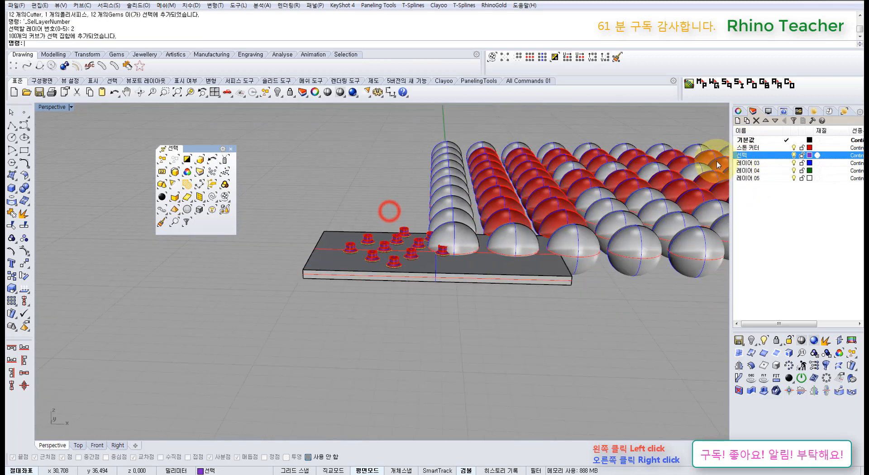
Turn off the 선택 and 스톤 커터 layers.
{"action": "left_click", "coordinate": [794, 155]}
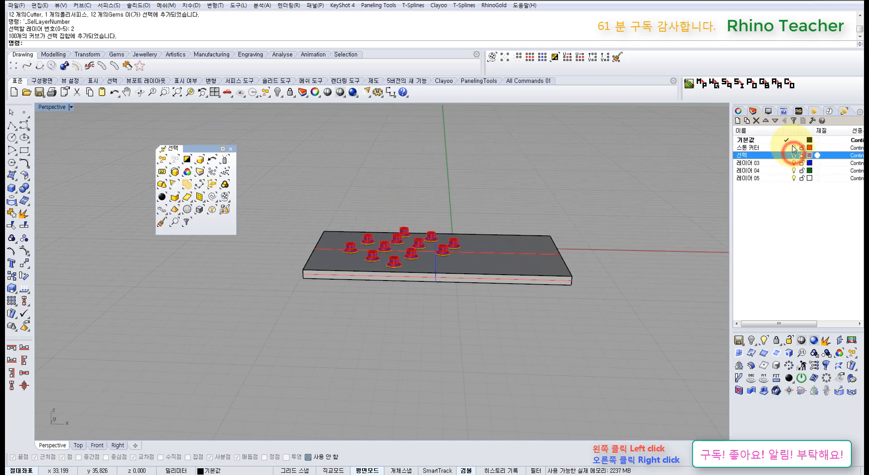
{"action": "left_click", "coordinate": [794, 147]}
Place a scattered group of eleven point objects beside the origin in the Perspective view.
{"action": "right_click_drag", "start_coordinate": [464, 185], "coordinate": [334, 220]}
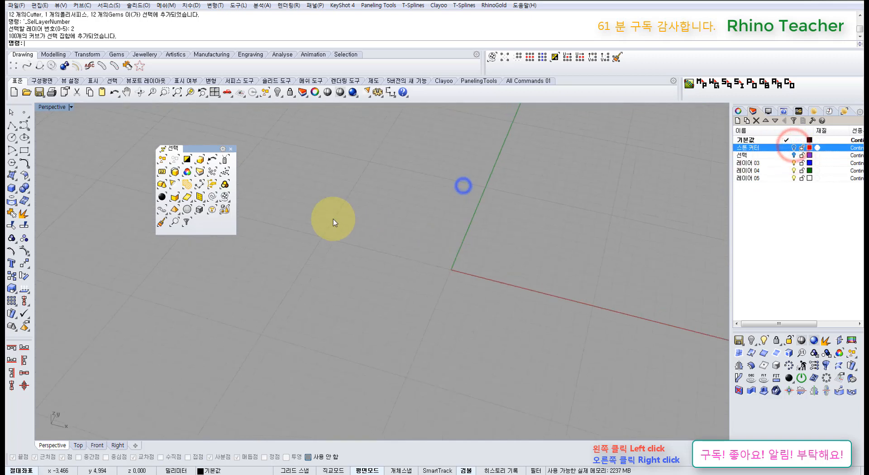
{"action": "left_click", "coordinate": [24, 111]}
{"action": "left_click", "coordinate": [320, 184]}
{"action": "left_click", "coordinate": [299, 249]}
{"action": "left_click", "coordinate": [322, 275]}
{"action": "left_click", "coordinate": [402, 283]}
{"action": "left_click", "coordinate": [425, 230]}
{"action": "left_click", "coordinate": [387, 209]}
{"action": "left_click", "coordinate": [354, 247]}
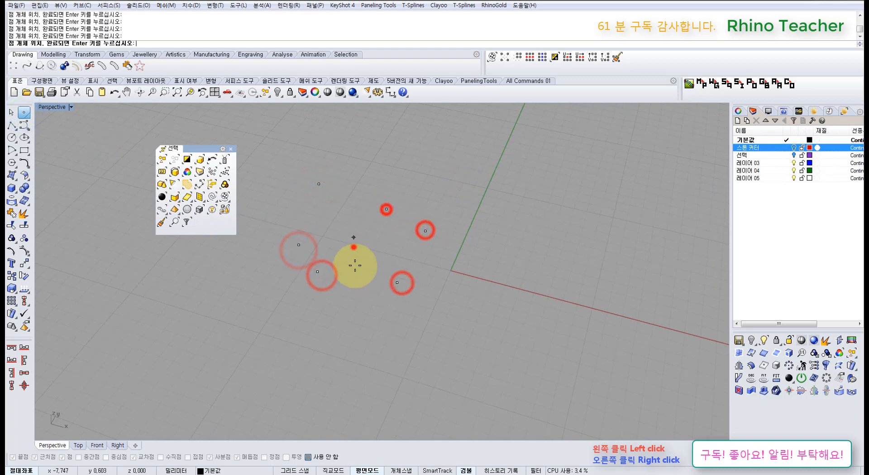
{"action": "left_click", "coordinate": [380, 275]}
{"action": "left_click", "coordinate": [408, 259]}
{"action": "right_click", "coordinate": [450, 237]}
Select every point object with SelPt and clear the selection.
{"action": "left_click", "coordinate": [455, 180]}
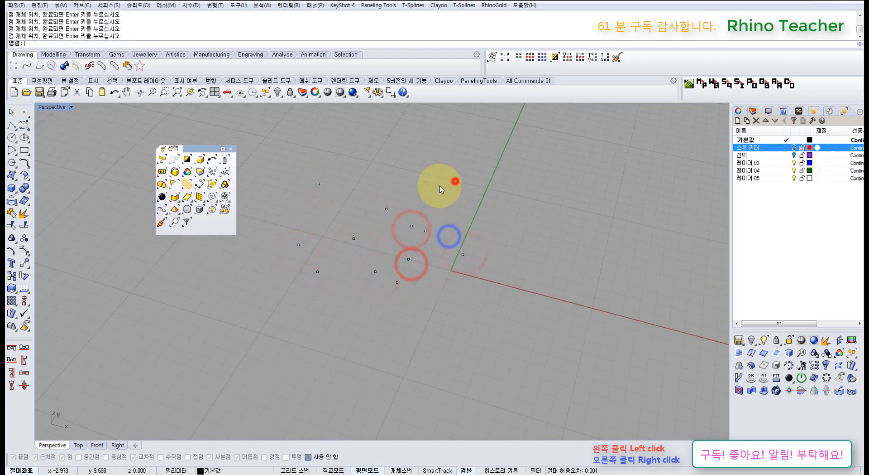
{"action": "left_click", "coordinate": [213, 174]}
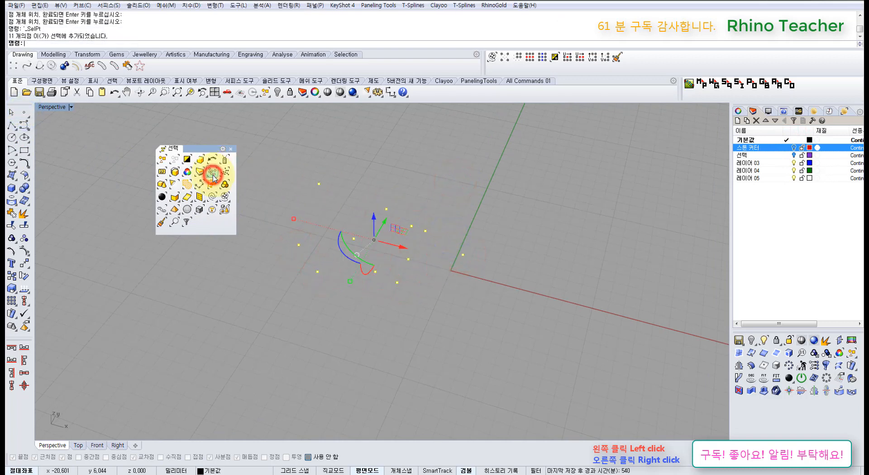
{"action": "left_click", "coordinate": [250, 174]}
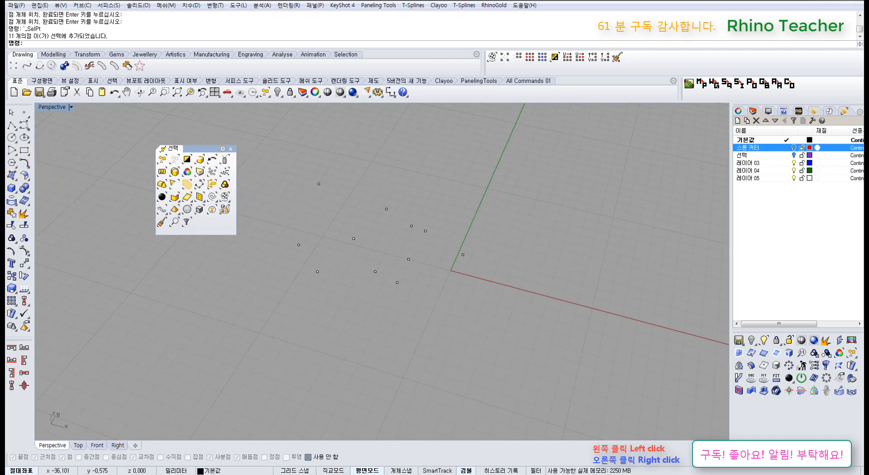
Place the image 주얼캐드.JPG as a picture frame in Perspective, setting its first corner and length freehand near the points.
{"action": "left_click_drag", "start_coordinate": [0, 227], "coordinate": [365, 306]}
{"action": "left_click", "coordinate": [411, 259]}
{"action": "scroll", "coordinate": [403, 260], "scroll_direction": "down", "scroll_amount": 3}
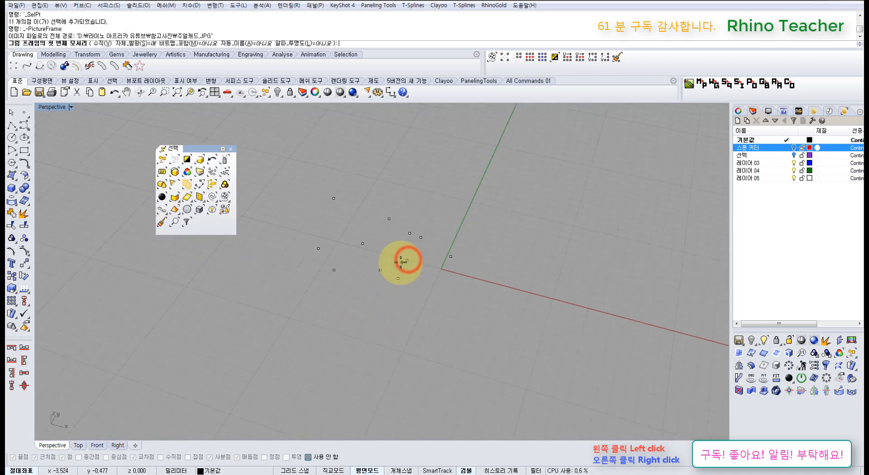
{"action": "left_click", "coordinate": [371, 309]}
{"action": "left_click", "coordinate": [637, 374]}
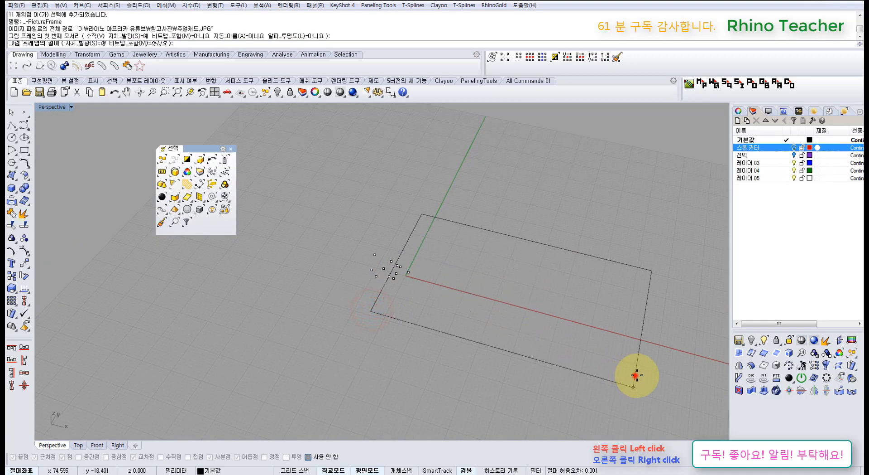
Examine the placed JewelCAD picture in the Top view and delete the picture frame.
{"action": "right_click_drag", "start_coordinate": [534, 369], "coordinate": [539, 395]}
{"action": "key", "text": "ctrl+F1"}
{"action": "scroll", "coordinate": [483, 358], "scroll_direction": "down", "scroll_amount": 15}
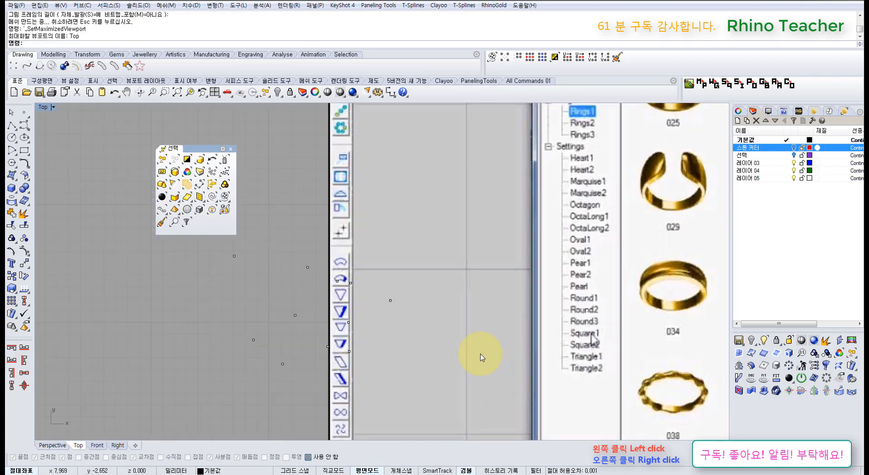
{"action": "right_click_drag", "start_coordinate": [564, 321], "coordinate": [419, 296]}
{"action": "scroll", "coordinate": [426, 289], "scroll_direction": "up", "scroll_amount": 4}
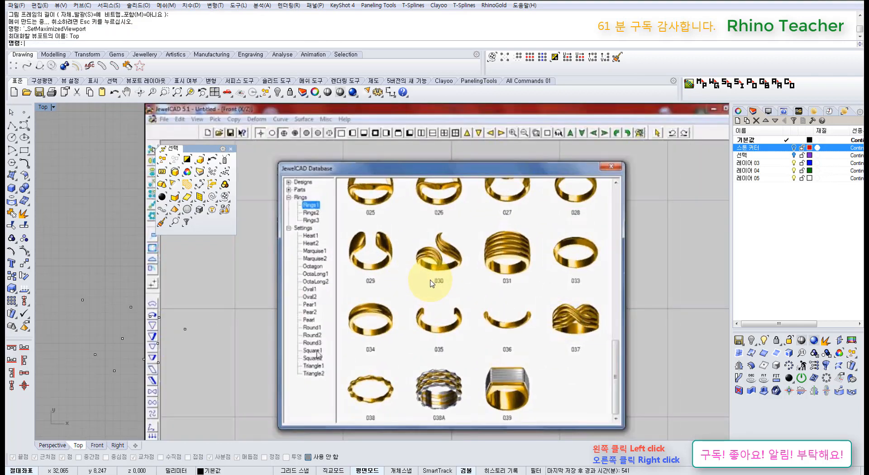
{"action": "scroll", "coordinate": [432, 283], "scroll_direction": "down", "scroll_amount": 2}
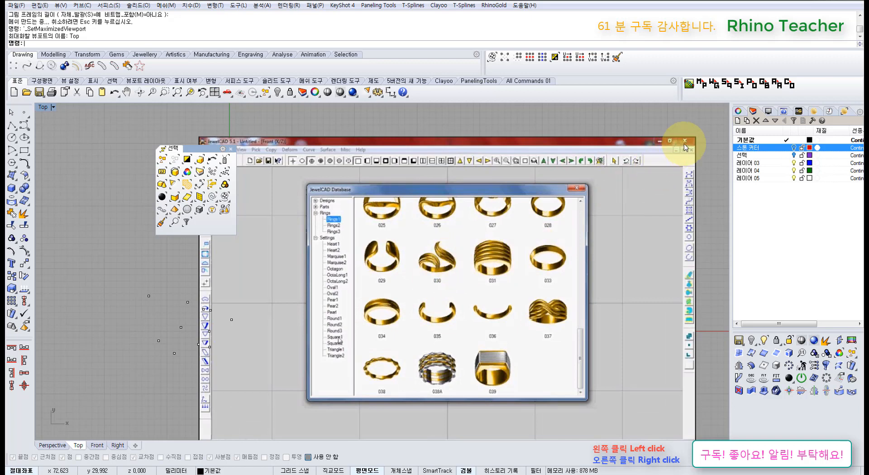
{"action": "left_click", "coordinate": [585, 225]}
{"action": "key", "text": "Delete"}
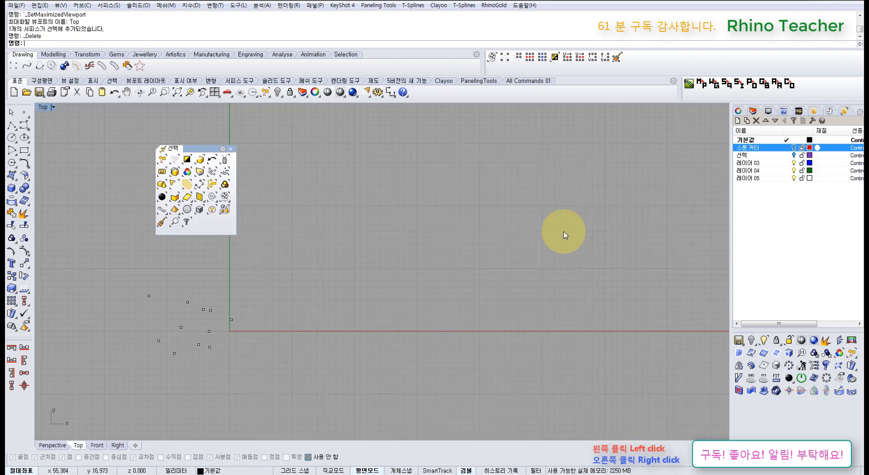
Draw an arched degree 3 curve from three control points in the Top view and turn on its control points.
{"action": "right_click_drag", "start_coordinate": [346, 307], "coordinate": [509, 248]}
{"action": "scroll", "coordinate": [392, 240], "scroll_direction": "up", "scroll_amount": 2}
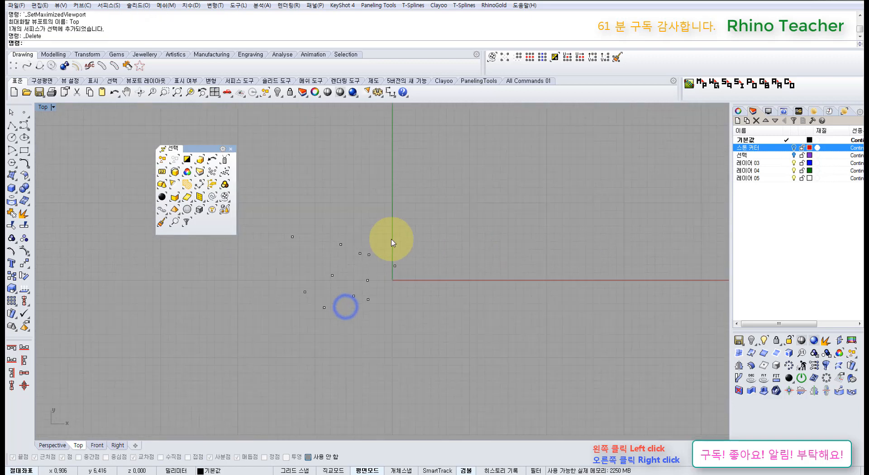
{"action": "left_click", "coordinate": [24, 124]}
{"action": "right_click_drag", "start_coordinate": [381, 248], "coordinate": [348, 316]}
{"action": "scroll", "coordinate": [347, 316], "scroll_direction": "up", "scroll_amount": 2}
{"action": "left_click", "coordinate": [347, 316]}
{"action": "left_click", "coordinate": [349, 226]}
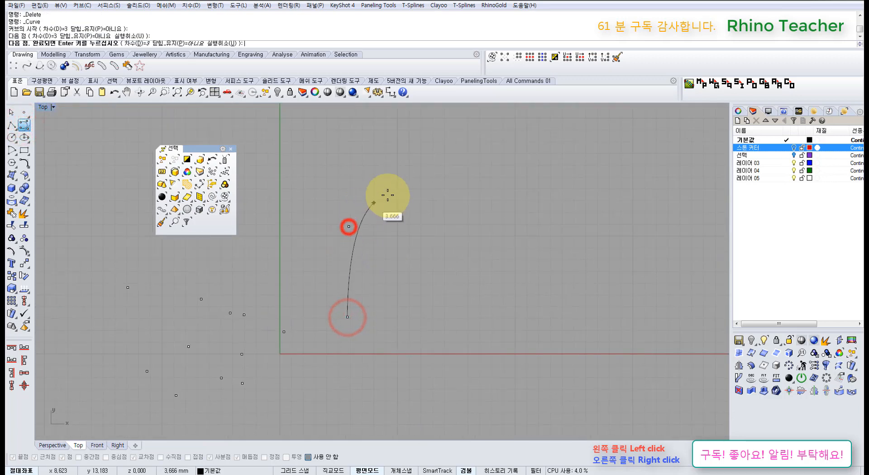
{"action": "left_click", "coordinate": [441, 200]}
{"action": "key", "text": "Return"}
{"action": "left_click_drag", "start_coordinate": [445, 257], "coordinate": [341, 214]}
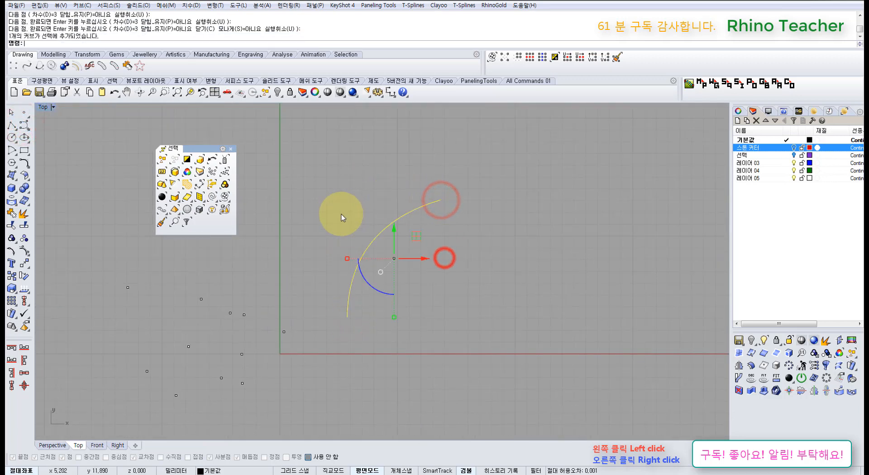
{"action": "key", "text": "F10"}
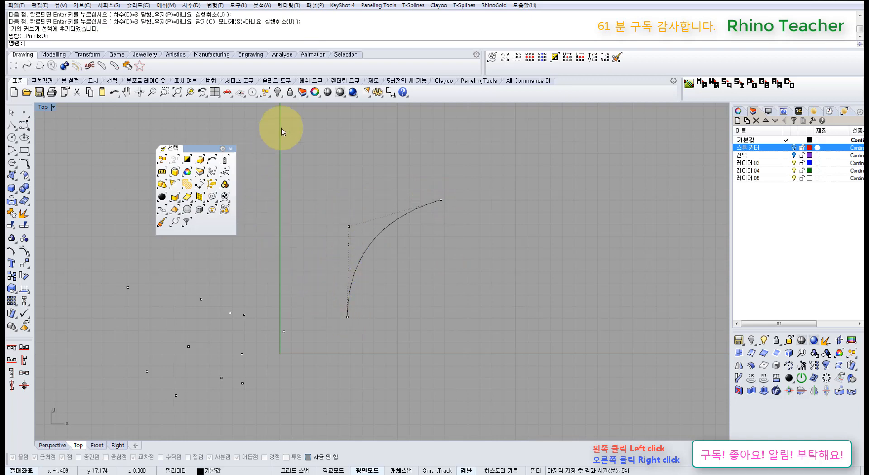
Label the curve's three control points with annotation dots 1, 2 and 3, starting at the lower end.
{"action": "middle_click", "coordinate": [306, 210]}
{"action": "left_click", "coordinate": [298, 221]}
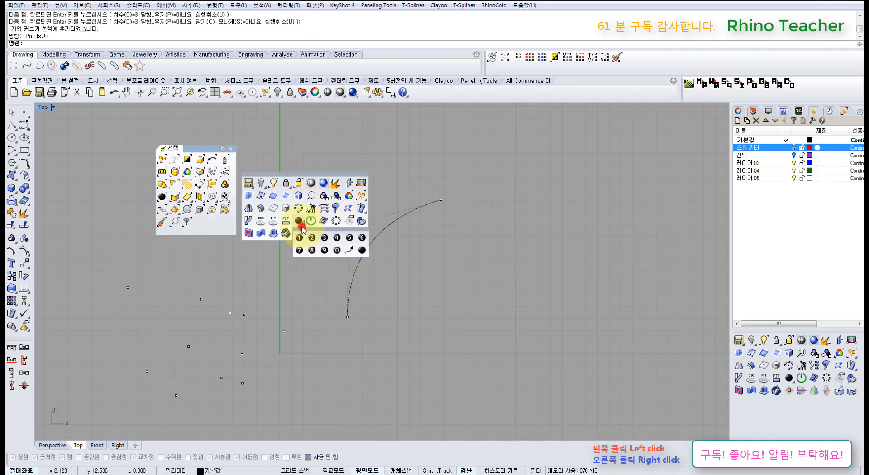
{"action": "left_click_drag", "start_coordinate": [348, 231], "coordinate": [285, 254]}
{"action": "left_click", "coordinate": [236, 265]}
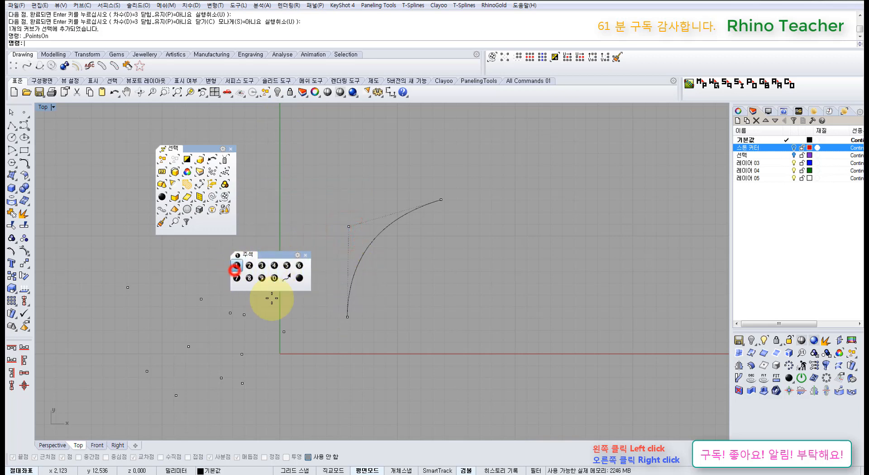
{"action": "left_click", "coordinate": [340, 317]}
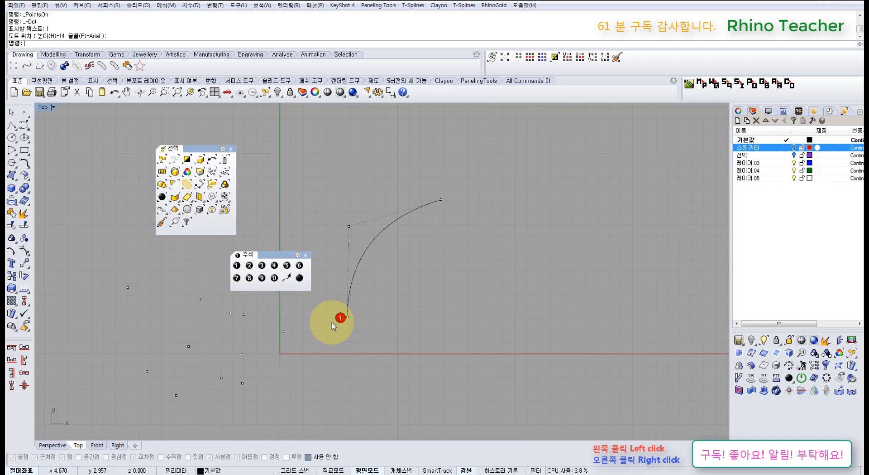
{"action": "left_click", "coordinate": [249, 265]}
{"action": "left_click", "coordinate": [336, 228]}
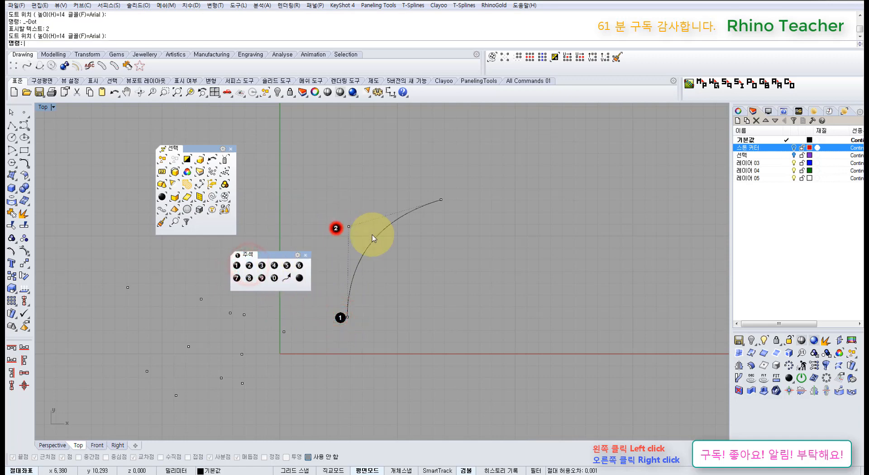
{"action": "left_click", "coordinate": [261, 266]}
{"action": "left_click", "coordinate": [450, 190]}
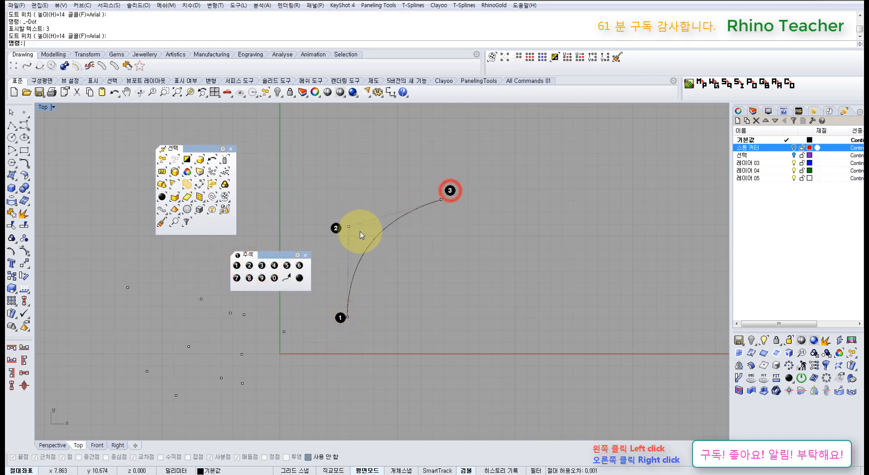
Move dot 2 closer to the curve's middle control point and deselect it.
{"action": "scroll", "coordinate": [347, 227], "scroll_direction": "up", "scroll_amount": 5}
{"action": "left_click_drag", "start_coordinate": [325, 233], "coordinate": [349, 228]}
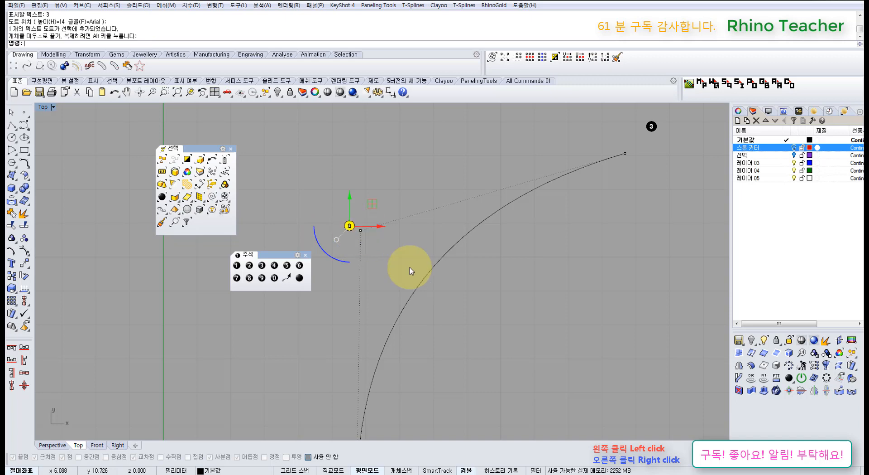
{"action": "left_click", "coordinate": [454, 282]}
{"action": "scroll", "coordinate": [444, 279], "scroll_direction": "down", "scroll_amount": 8}
{"action": "right_click_drag", "start_coordinate": [443, 278], "coordinate": [321, 203]}
{"action": "left_click", "coordinate": [24, 125]}
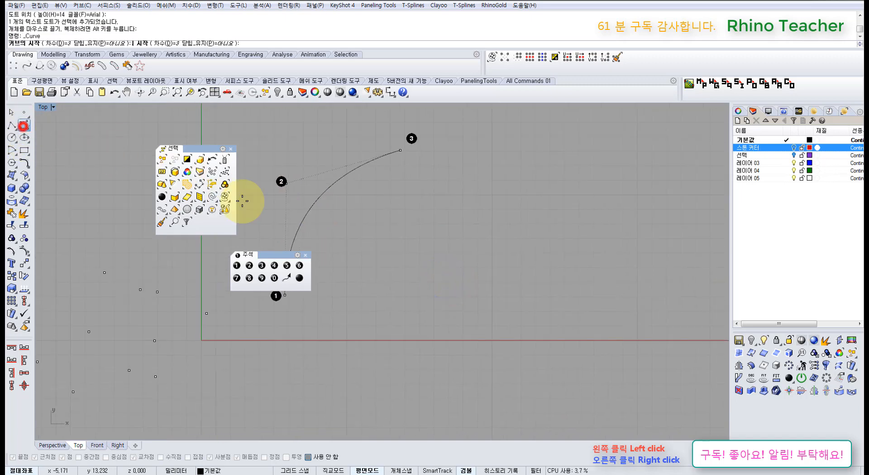
{"action": "right_click_drag", "start_coordinate": [361, 284], "coordinate": [414, 305]}
{"action": "left_click", "coordinate": [366, 366]}
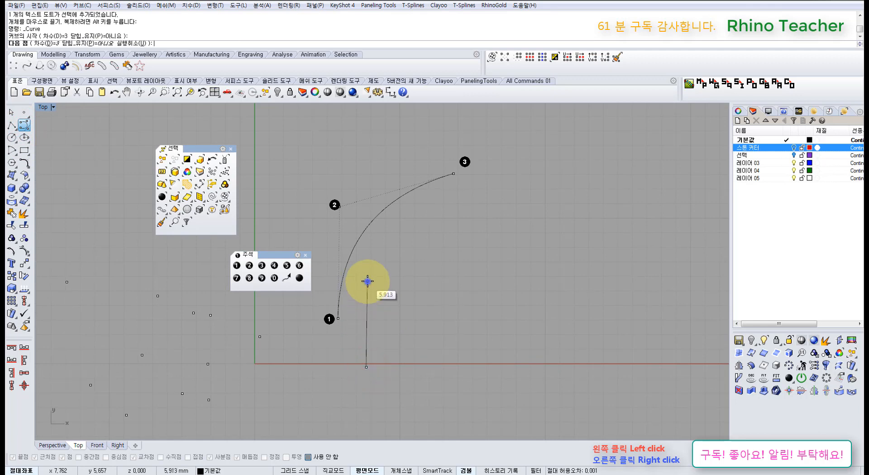
{"action": "right_click", "coordinate": [368, 281]}
{"action": "left_click", "coordinate": [388, 243]}
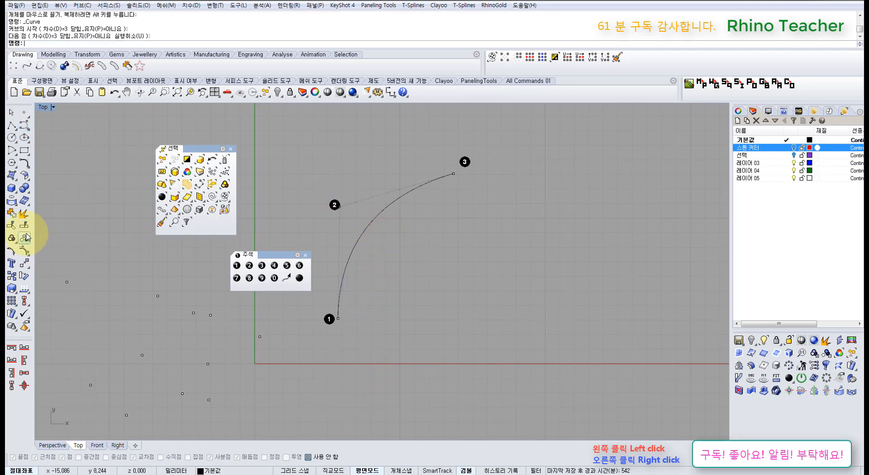
Rebuild the arched curve with 6 points and degree 3.
{"action": "left_click", "coordinate": [23, 163]}
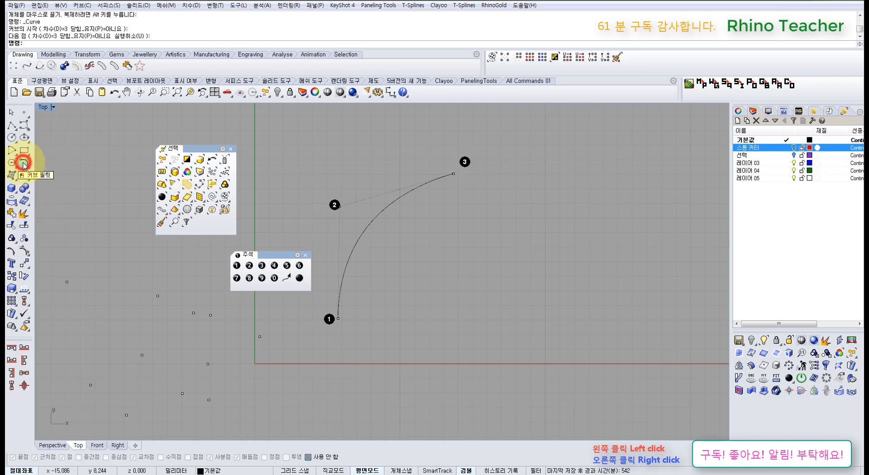
{"action": "left_click", "coordinate": [58, 195]}
{"action": "left_click", "coordinate": [372, 222]}
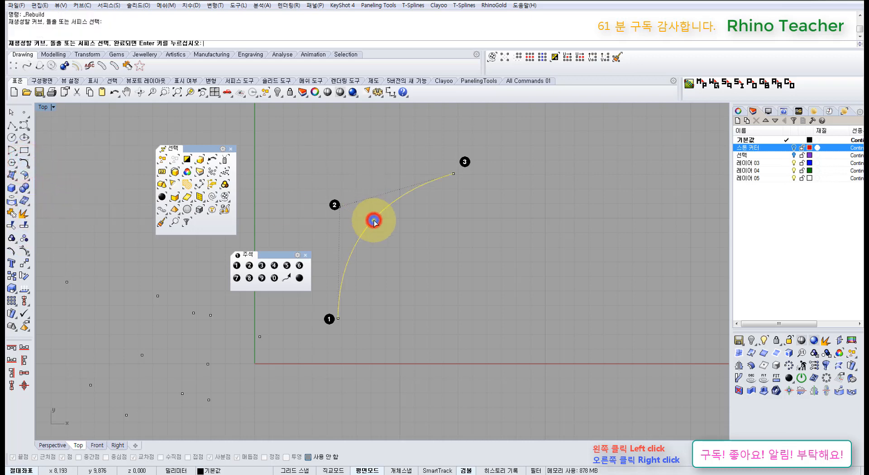
{"action": "right_click", "coordinate": [374, 221]}
{"action": "left_click_drag", "start_coordinate": [595, 203], "coordinate": [514, 213]}
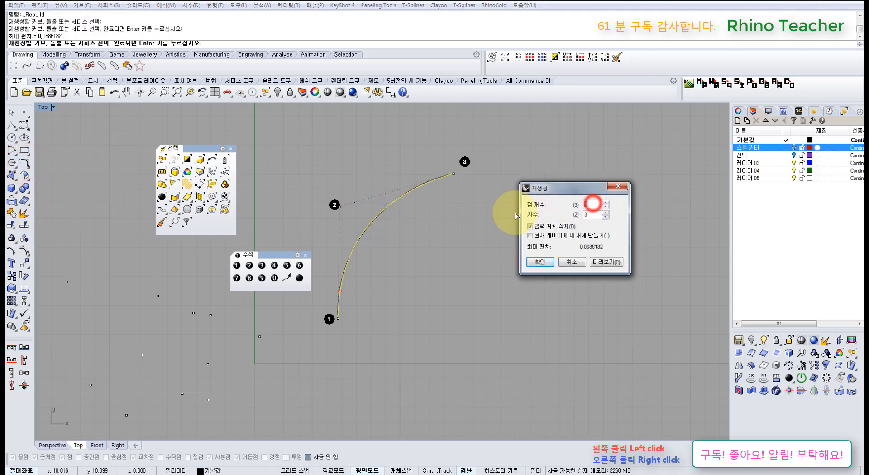
{"action": "type", "text": "6"}
{"action": "key", "text": "Return"}
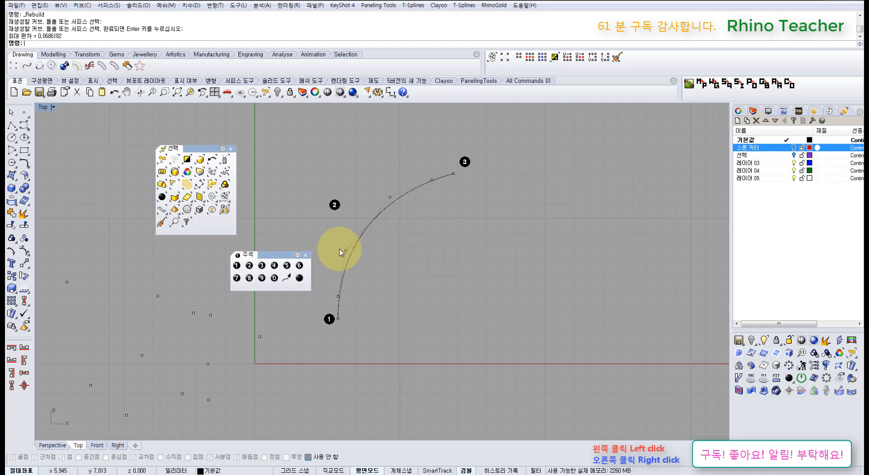
Move the rebuilt curve's inner control points toward dot 2 so the curve bends sharply there.
{"action": "left_click", "coordinate": [345, 249]}
{"action": "left_click_drag", "start_coordinate": [368, 232], "coordinate": [345, 213]}
{"action": "left_click", "coordinate": [385, 250]}
{"action": "left_click_drag", "start_coordinate": [332, 290], "coordinate": [345, 302]}
{"action": "left_click_drag", "start_coordinate": [362, 275], "coordinate": [342, 220]}
{"action": "left_click", "coordinate": [389, 222]}
{"action": "left_click_drag", "start_coordinate": [372, 182], "coordinate": [354, 207]}
{"action": "left_click", "coordinate": [424, 243]}
Turn off the control points and delete the curve together with its three numbered dots.
{"action": "scroll", "coordinate": [419, 243], "scroll_direction": "down", "scroll_amount": 6}
{"action": "right_click_drag", "start_coordinate": [413, 243], "coordinate": [518, 255]}
{"action": "scroll", "coordinate": [362, 279], "scroll_direction": "up", "scroll_amount": 6}
{"action": "key", "text": "Escape"}
{"action": "scroll", "coordinate": [385, 270], "scroll_direction": "down", "scroll_amount": 8}
{"action": "left_click_drag", "start_coordinate": [421, 203], "coordinate": [545, 362]}
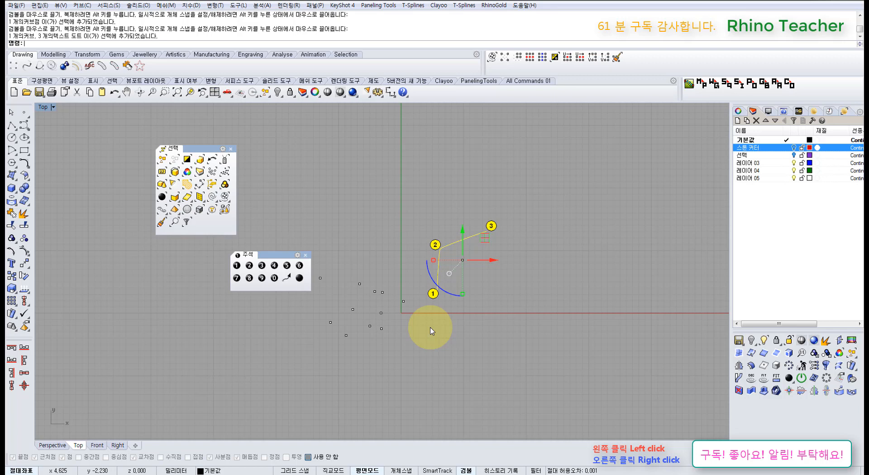
{"action": "key", "text": "Delete"}
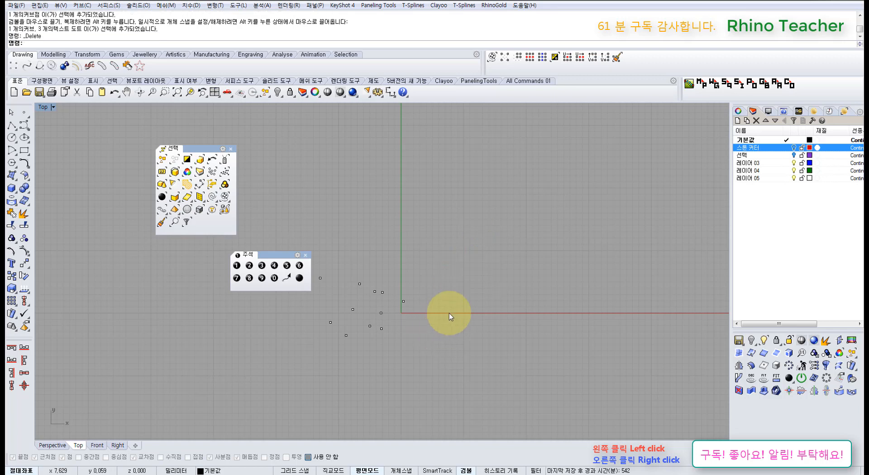
Close the 주석 dot palette and delete all the scattered points.
{"action": "left_click", "coordinate": [305, 254]}
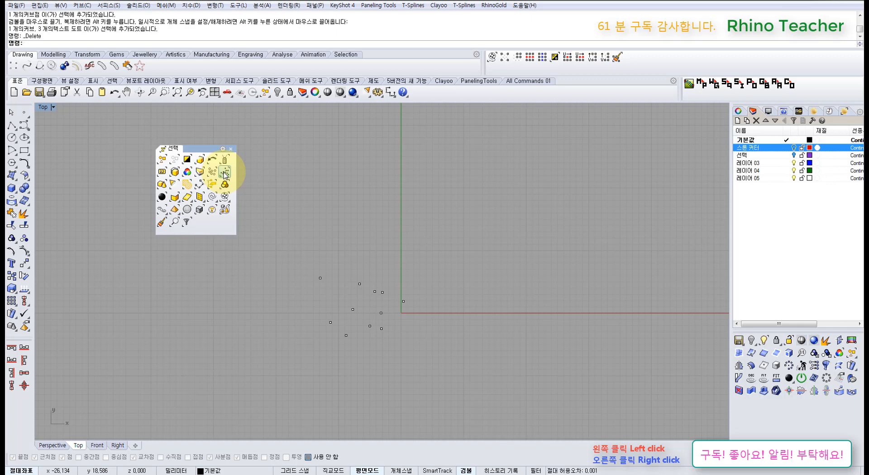
{"action": "left_click_drag", "start_coordinate": [299, 256], "coordinate": [446, 369]}
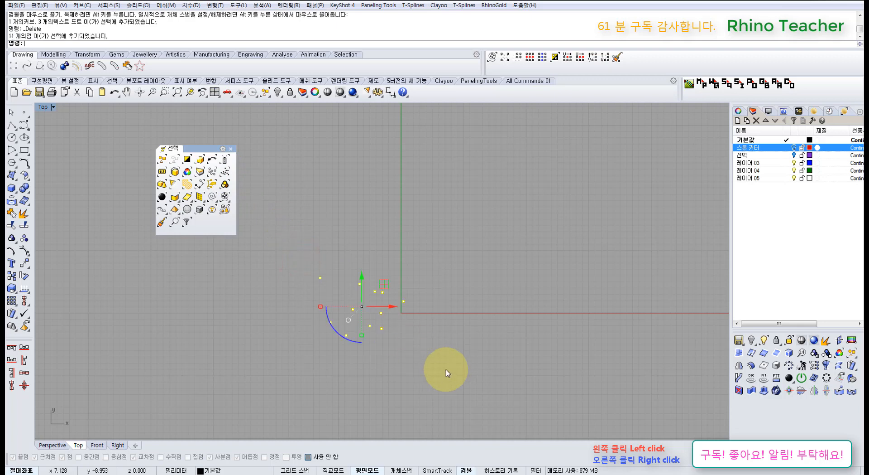
{"action": "key", "text": "Delete"}
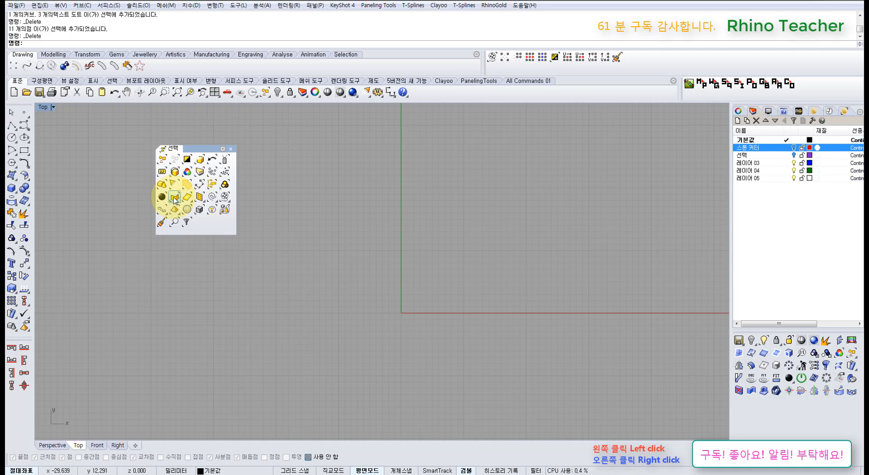
Draw a tall box with its base near the origin, placing the first base corner in the Top view and finishing in Perspective.
{"action": "left_click_drag", "start_coordinate": [11, 188], "coordinate": [27, 192]}
{"action": "left_click", "coordinate": [26, 191]}
{"action": "left_click", "coordinate": [352, 272]}
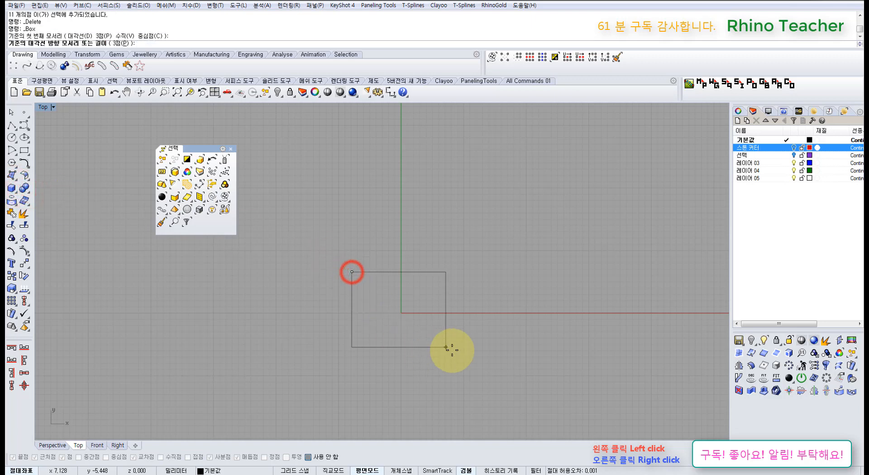
{"action": "key", "text": "ctrl+F4"}
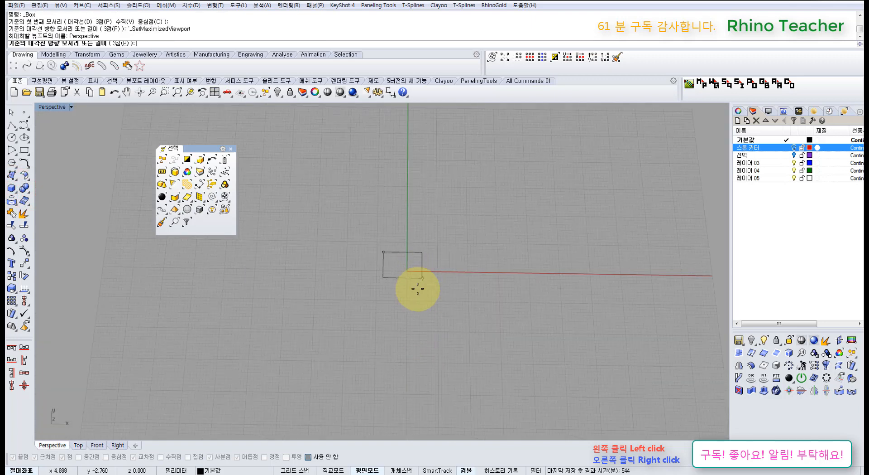
{"action": "left_click", "coordinate": [418, 292]}
{"action": "left_click", "coordinate": [418, 270]}
{"action": "right_click_drag", "start_coordinate": [455, 279], "coordinate": [440, 255]}
{"action": "scroll", "coordinate": [401, 230], "scroll_direction": "up", "scroll_amount": 5}
{"action": "left_click", "coordinate": [400, 230]}
{"action": "scroll", "coordinate": [401, 231], "scroll_direction": "down", "scroll_amount": 6}
{"action": "right_click_drag", "start_coordinate": [440, 254], "coordinate": [406, 263], "text": "shift"}
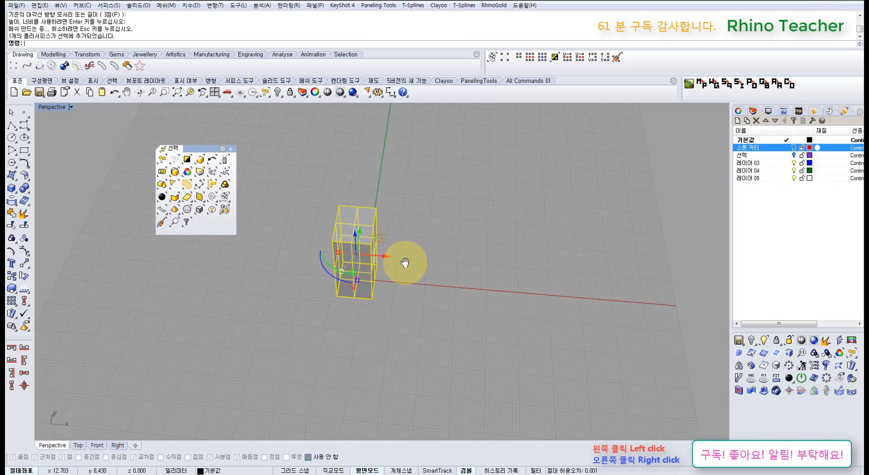
Select the box as a whole to check its object type, and clear the selection.
{"action": "right_click_drag", "start_coordinate": [396, 284], "coordinate": [420, 256]}
{"action": "left_click", "coordinate": [419, 255]}
{"action": "scroll", "coordinate": [369, 236], "scroll_direction": "up", "scroll_amount": 4}
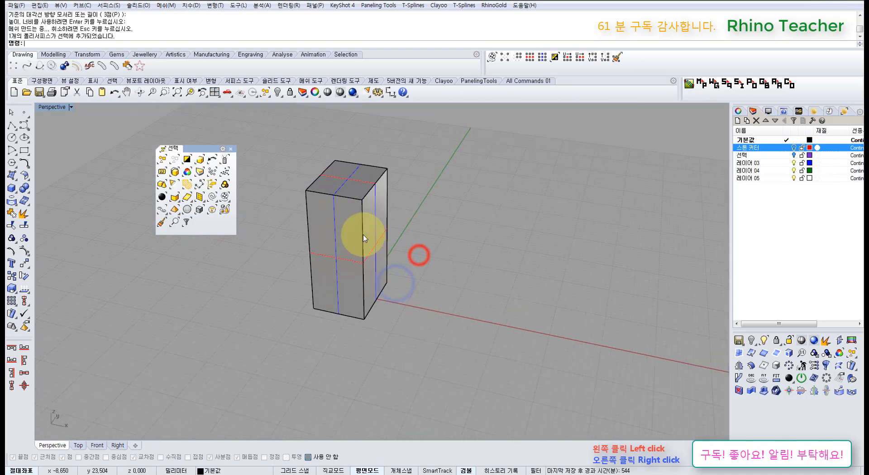
{"action": "left_click", "coordinate": [358, 231]}
{"action": "left_click", "coordinate": [262, 294]}
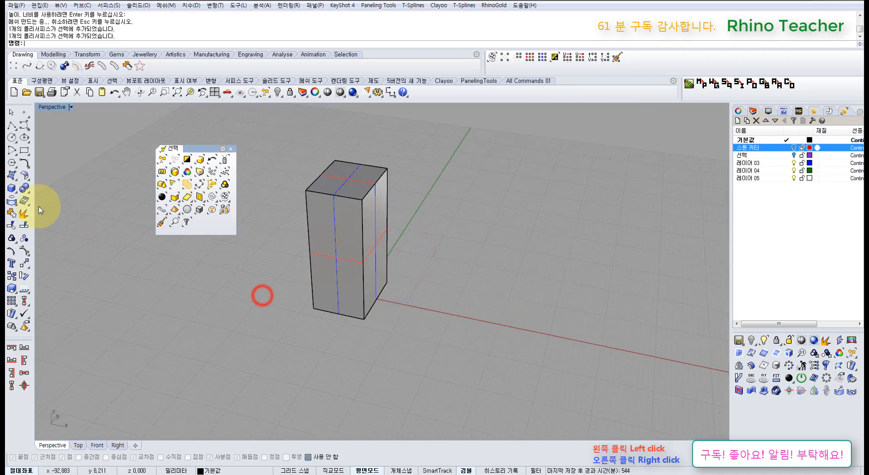
Draw a sphere on the red axis beside the box and move it slightly farther away from the box.
{"action": "left_click", "coordinate": [9, 188]}
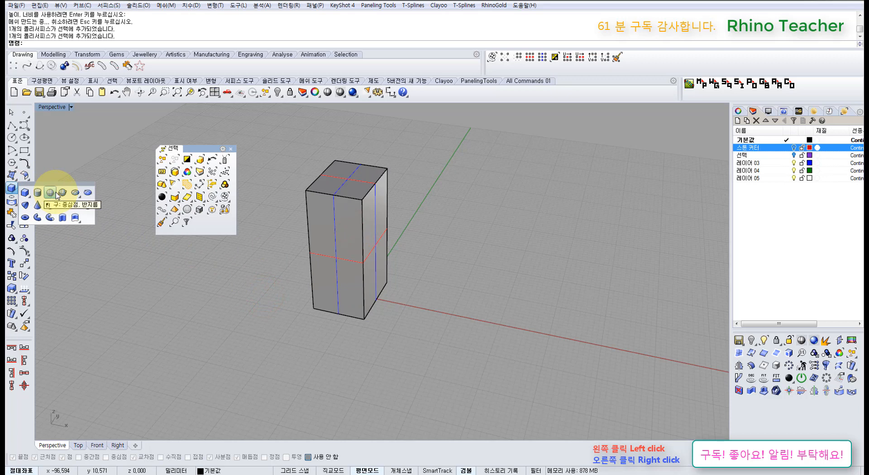
{"action": "left_click", "coordinate": [50, 194]}
{"action": "left_click", "coordinate": [428, 312]}
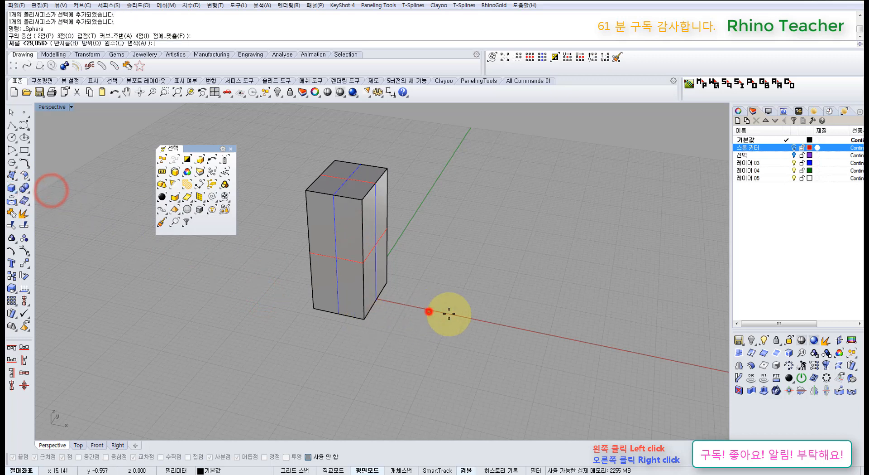
{"action": "left_click", "coordinate": [464, 313]}
{"action": "scroll", "coordinate": [419, 306], "scroll_direction": "up", "scroll_amount": 6}
{"action": "left_click_drag", "start_coordinate": [431, 317], "coordinate": [477, 283]}
{"action": "scroll", "coordinate": [478, 284], "scroll_direction": "down", "scroll_amount": 5}
{"action": "left_click", "coordinate": [549, 340]}
{"action": "right_click_drag", "start_coordinate": [516, 333], "coordinate": [500, 355]}
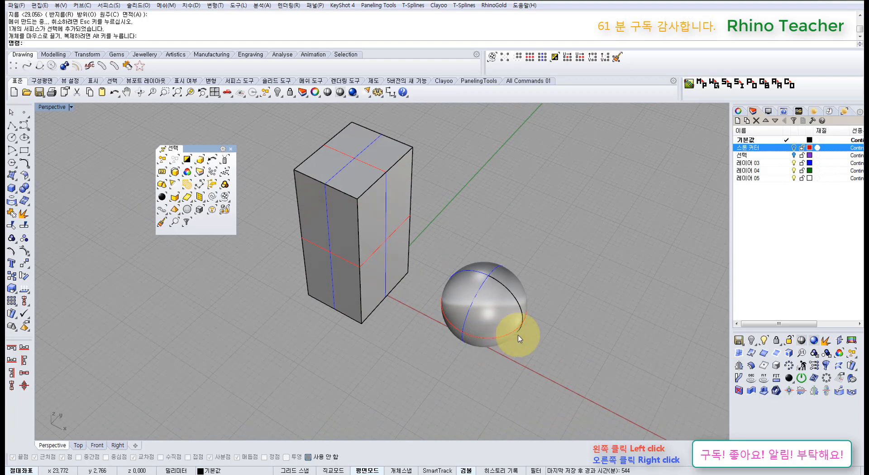
Select all polysurfaces with SelPolySrf and clear the selection.
{"action": "mouse_move", "coordinate": [525, 331]}
{"action": "right_mouse_down"}
{"action": "mouse_move", "coordinate": [522, 280]}
{"action": "mouse_move", "coordinate": [431, 252]}
{"action": "right_mouse_up"}
{"action": "scroll", "coordinate": [523, 280], "scroll_direction": "up", "scroll_amount": 5}
{"action": "right_click_drag", "start_coordinate": [431, 254], "coordinate": [469, 315]}
{"action": "left_click", "coordinate": [176, 196]}
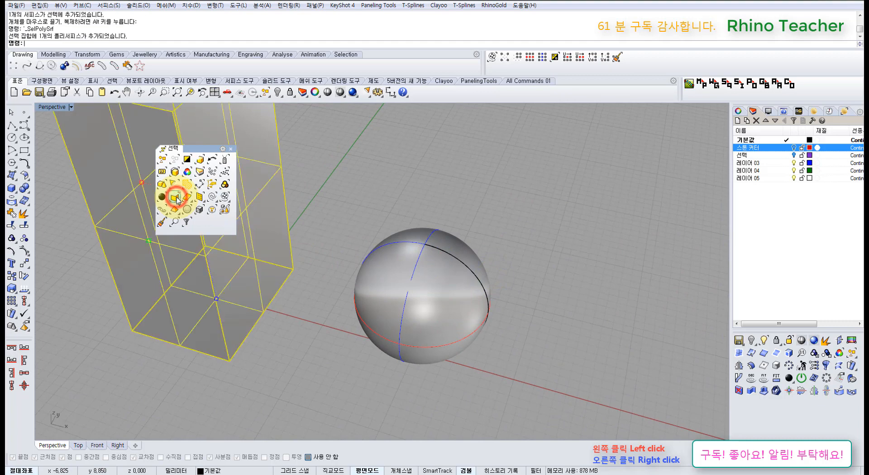
{"action": "left_click", "coordinate": [329, 186]}
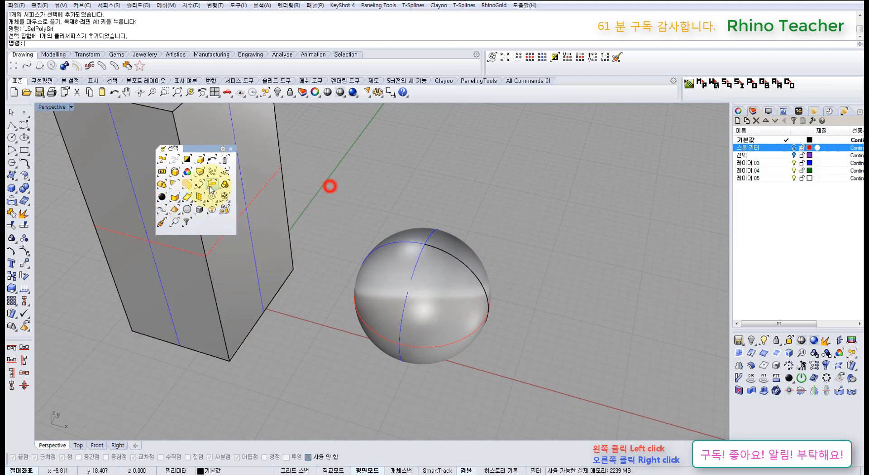
Select all single surfaces with SelSrf, inspect the sphere, and clear the selection.
{"action": "left_click", "coordinate": [187, 196]}
{"action": "right_click_drag", "start_coordinate": [443, 272], "coordinate": [435, 273]}
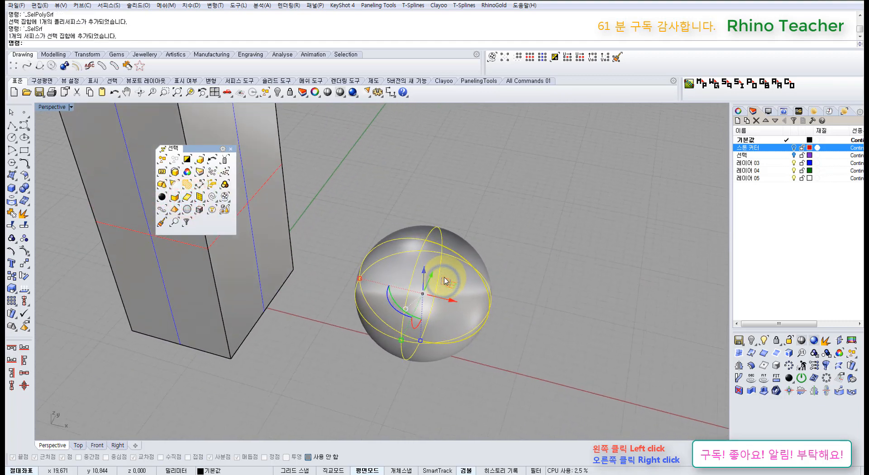
{"action": "scroll", "coordinate": [442, 277], "scroll_direction": "down", "scroll_amount": 4}
{"action": "left_click", "coordinate": [444, 200]}
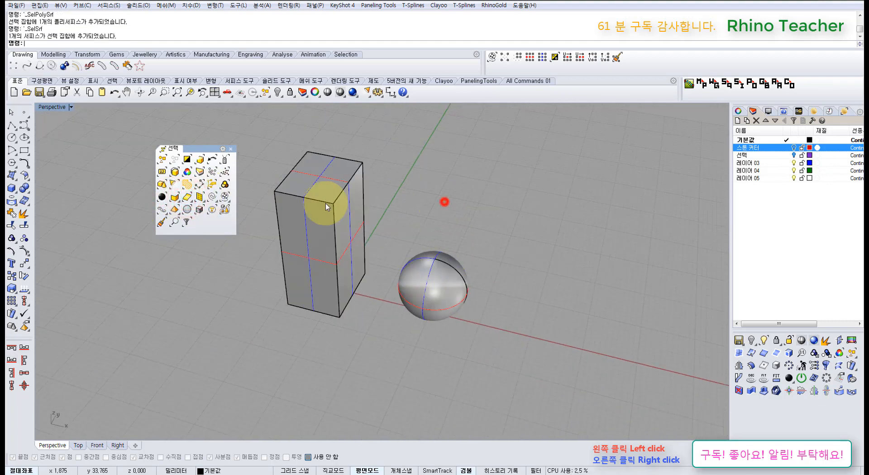
Float the 폴리서피스 selection palette below the 선택 palette and run SelOpenPolySrf.
{"action": "left_click", "coordinate": [179, 201]}
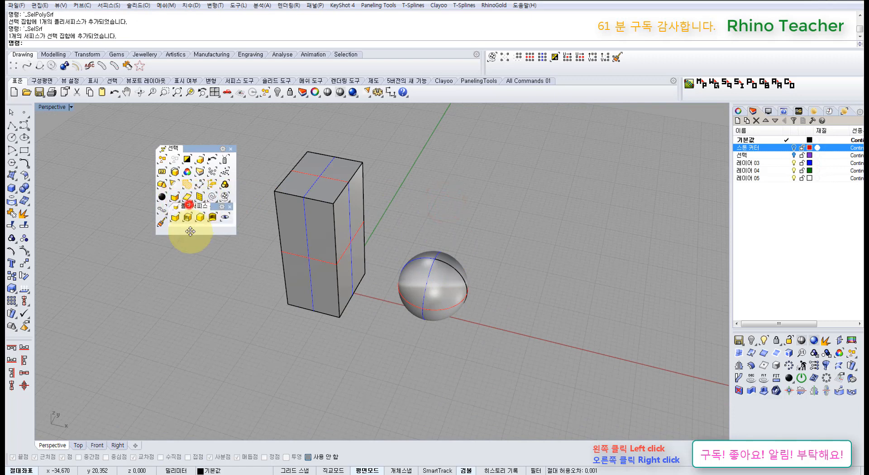
{"action": "left_click_drag", "start_coordinate": [190, 231], "coordinate": [173, 273]}
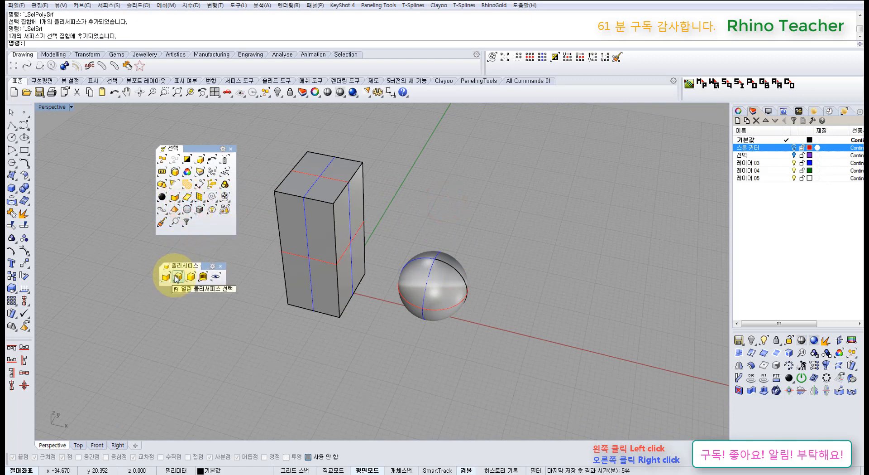
{"action": "left_click", "coordinate": [177, 276]}
{"action": "left_click", "coordinate": [281, 344]}
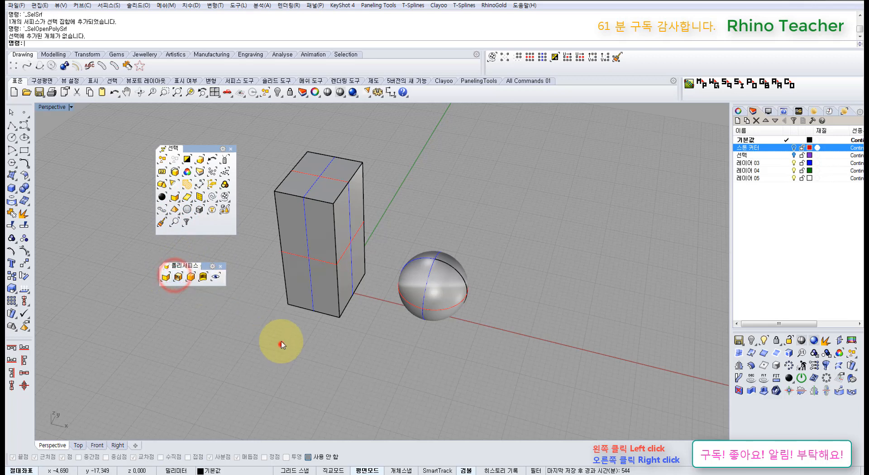
Explode the box into separate surfaces and deselect them.
{"action": "left_click", "coordinate": [317, 272]}
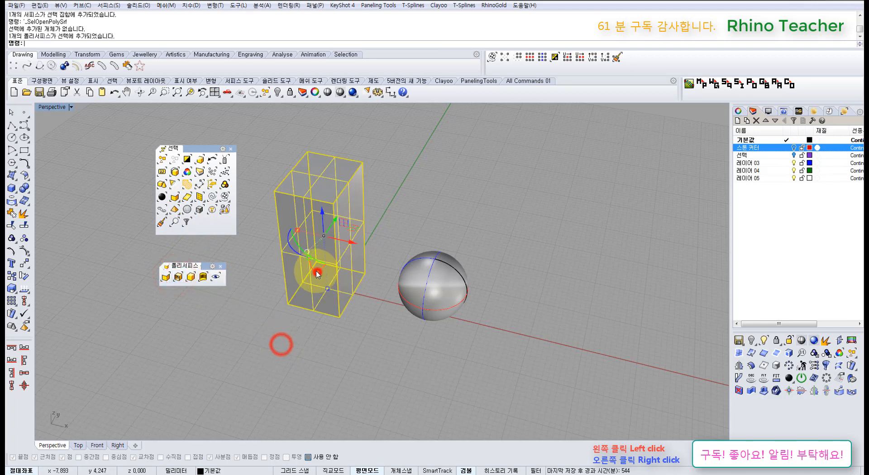
{"action": "left_click", "coordinate": [24, 213]}
{"action": "left_click", "coordinate": [245, 329]}
Move two adjacent side faces of the exploded box about 23 mm outward and join them into one polysurface.
{"action": "left_click", "coordinate": [305, 246]}
{"action": "left_click", "coordinate": [343, 241], "text": "shift"}
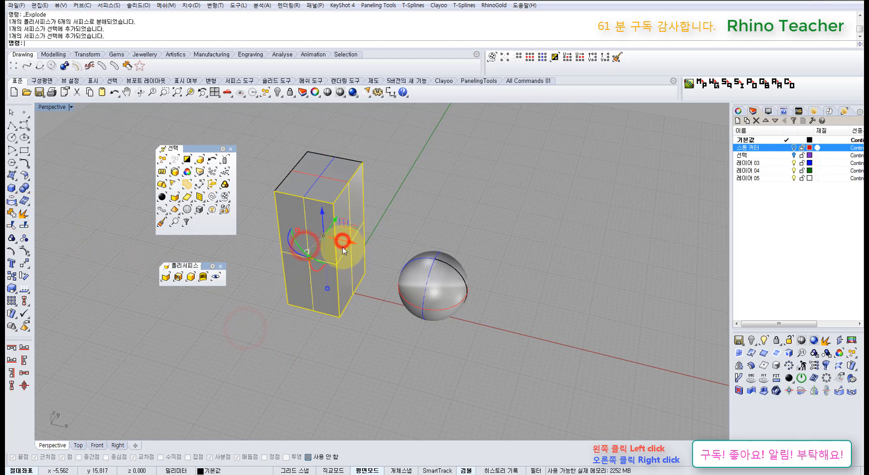
{"action": "left_click_drag", "start_coordinate": [355, 238], "coordinate": [329, 323]}
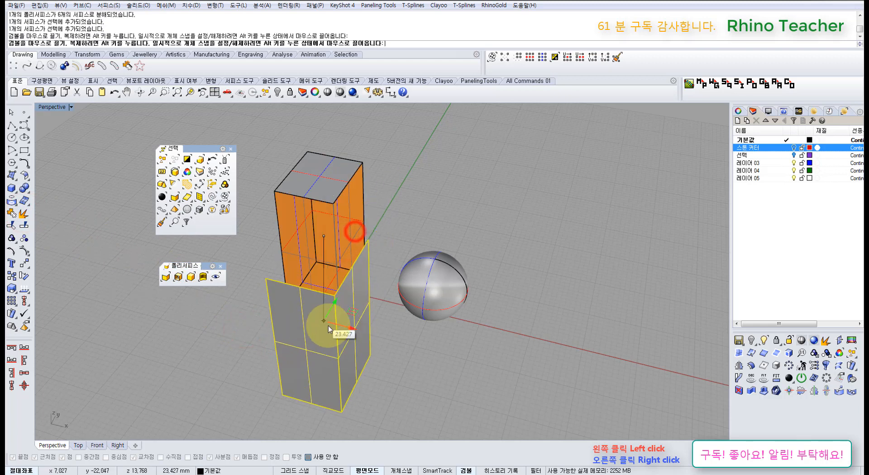
{"action": "left_click", "coordinate": [12, 213]}
{"action": "left_click", "coordinate": [185, 334]}
Move the exploded box's bottom face out to a spot behind the sphere.
{"action": "mouse_move", "coordinate": [264, 316]}
{"action": "right_mouse_down"}
{"action": "mouse_move", "coordinate": [334, 349]}
{"action": "mouse_move", "coordinate": [430, 373]}
{"action": "mouse_move", "coordinate": [482, 280]}
{"action": "mouse_move", "coordinate": [503, 290]}
{"action": "right_mouse_up"}
{"action": "left_click", "coordinate": [506, 402]}
{"action": "left_click", "coordinate": [434, 388]}
{"action": "left_click_drag", "start_coordinate": [322, 272], "coordinate": [380, 170]}
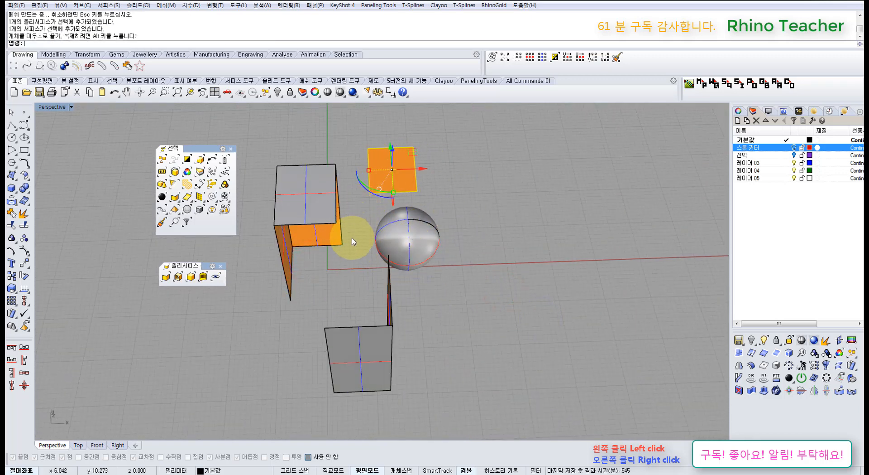
Select the loose box faces and the sphere with SelSrf, and clear the selection.
{"action": "left_click", "coordinate": [331, 271]}
{"action": "left_click", "coordinate": [253, 329]}
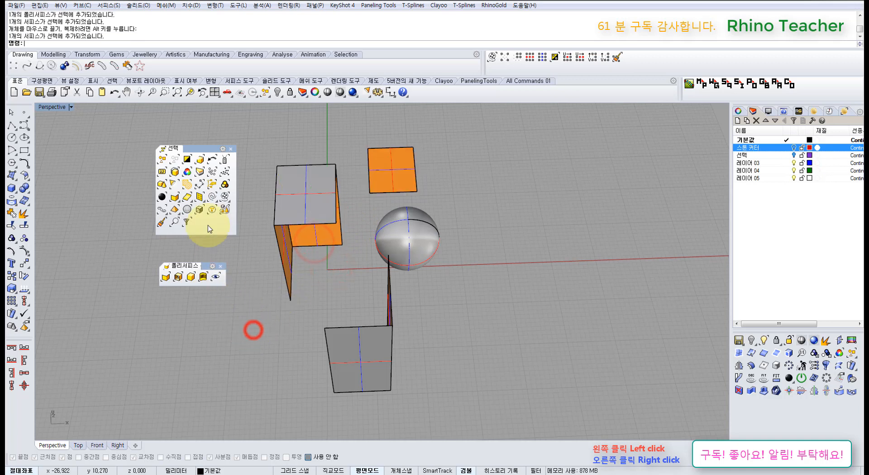
{"action": "left_click", "coordinate": [187, 198]}
{"action": "left_click", "coordinate": [480, 215]}
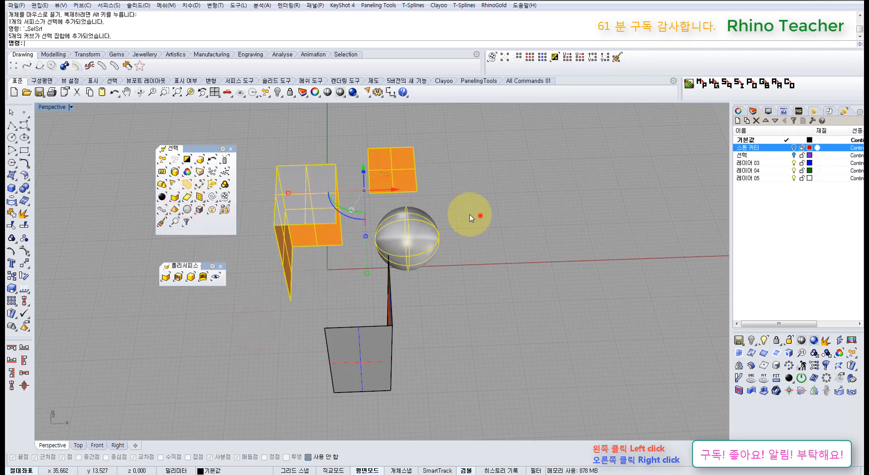
Spread the remaining loose box faces apart from each other and deselect them.
{"action": "left_click_drag", "start_coordinate": [320, 200], "coordinate": [264, 150]}
{"action": "left_click_drag", "start_coordinate": [303, 188], "coordinate": [319, 152]}
{"action": "left_click_drag", "start_coordinate": [276, 220], "coordinate": [264, 245]}
{"action": "left_click_drag", "start_coordinate": [305, 252], "coordinate": [336, 253]}
{"action": "scroll", "coordinate": [327, 249], "scroll_direction": "down", "scroll_amount": 4}
{"action": "right_click_drag", "start_coordinate": [325, 247], "coordinate": [355, 254], "text": "shift"}
{"action": "left_click", "coordinate": [494, 250]}
Select the joined two-face piece with SelOpenPolySrf, clear the selection, and check for closed polysurfaces with SelClosedPolySrf.
{"action": "left_click", "coordinate": [376, 323]}
{"action": "right_click_drag", "start_coordinate": [439, 322], "coordinate": [502, 307]}
{"action": "left_click", "coordinate": [502, 307]}
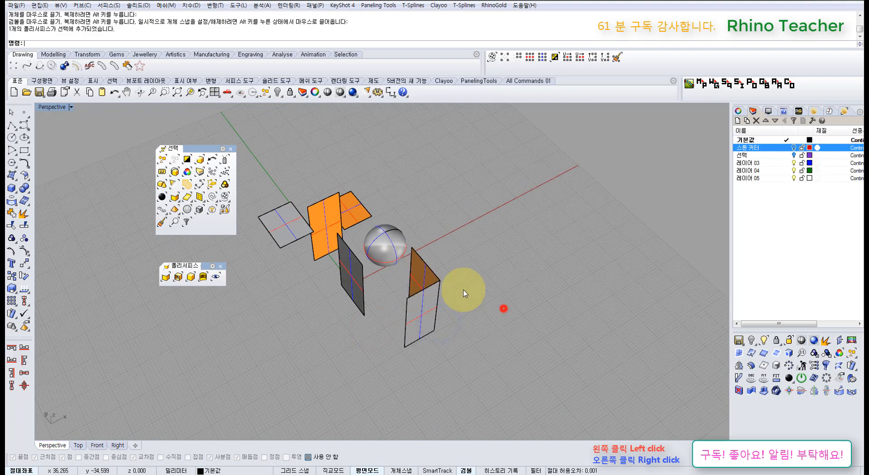
{"action": "left_click", "coordinate": [179, 276]}
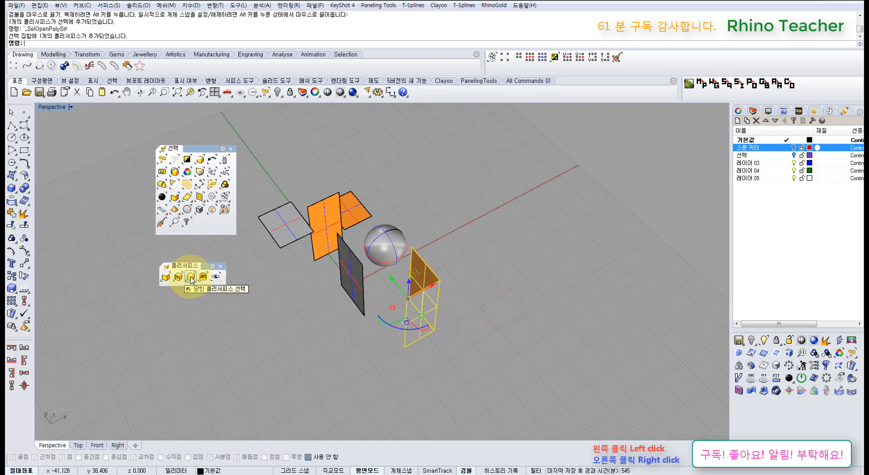
{"action": "left_click", "coordinate": [243, 326]}
{"action": "left_click", "coordinate": [191, 276]}
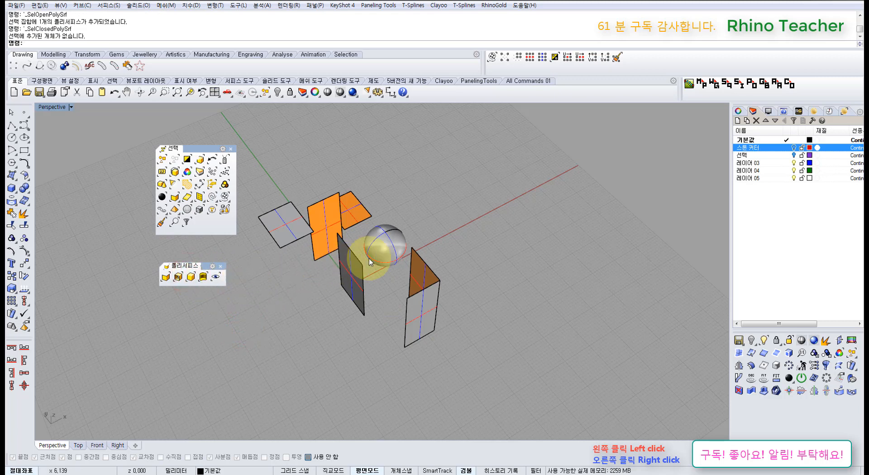
{"action": "right_click_drag", "start_coordinate": [369, 256], "coordinate": [404, 296]}
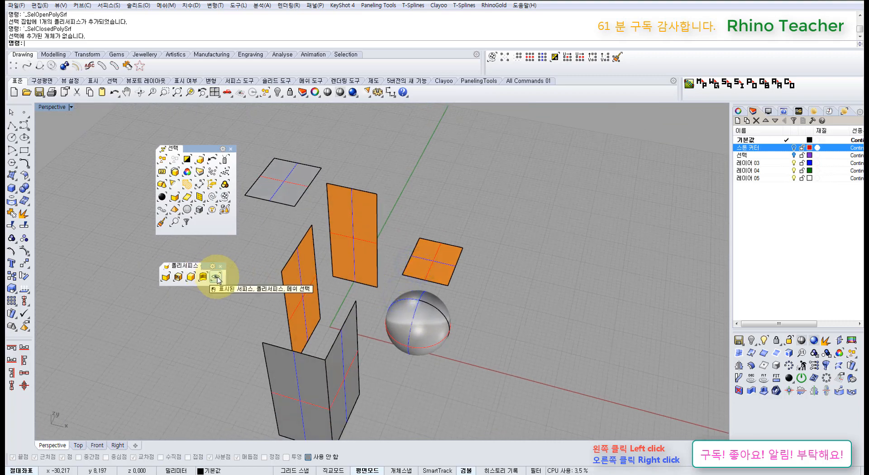
Select the open surfaces with SelOpenSrf, add the closed ones with SelClosedSrf, and clear the selection.
{"action": "left_click", "coordinate": [188, 197]}
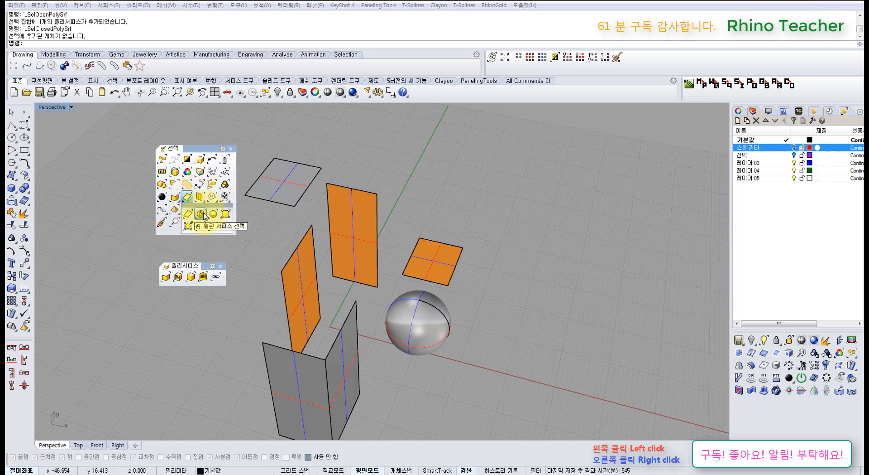
{"action": "left_click", "coordinate": [201, 213]}
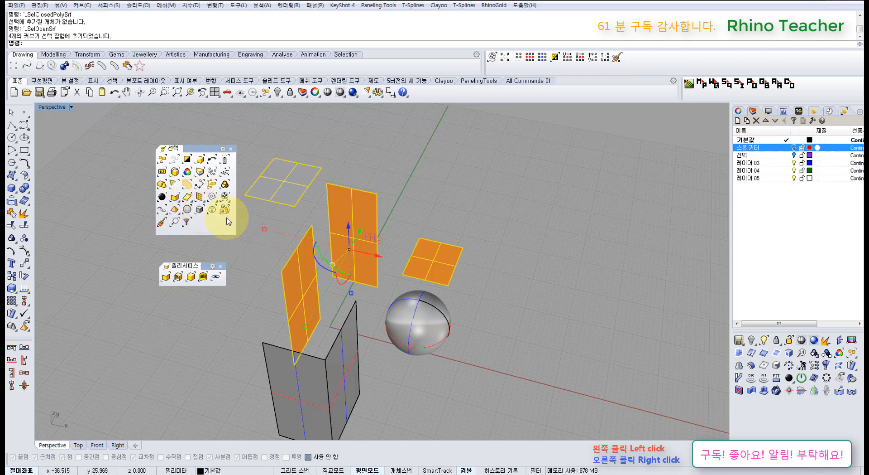
{"action": "left_click", "coordinate": [187, 202]}
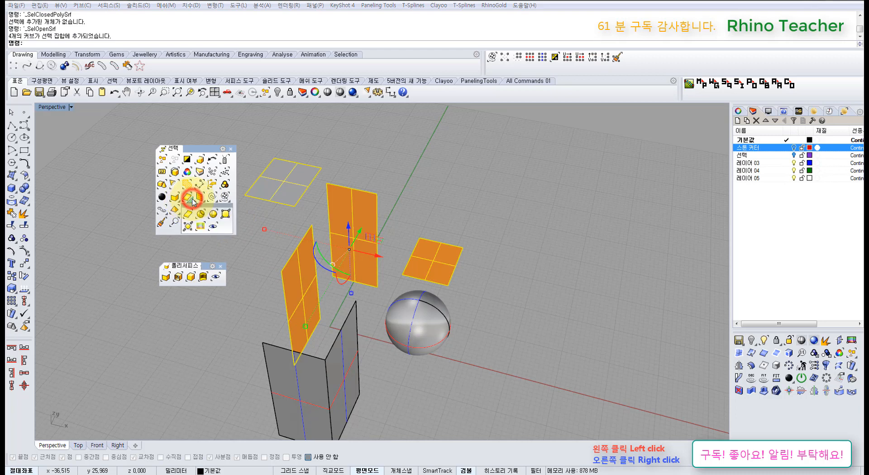
{"action": "left_click", "coordinate": [215, 216]}
{"action": "left_click", "coordinate": [516, 337]}
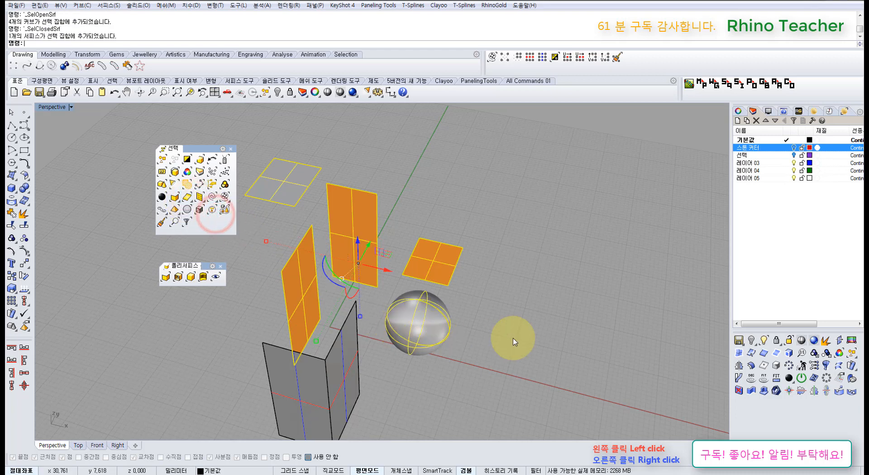
Move the sphere farther away from the loose faces and deselect it.
{"action": "left_click", "coordinate": [434, 326]}
{"action": "left_click_drag", "start_coordinate": [446, 316], "coordinate": [553, 285]}
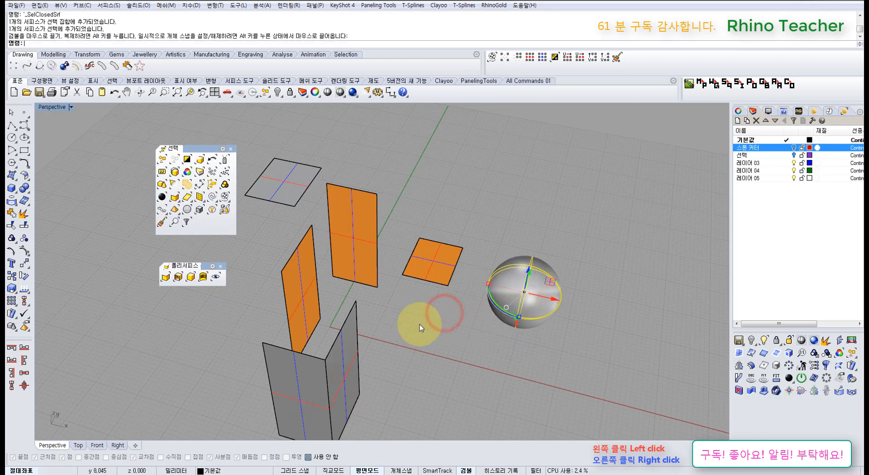
{"action": "left_click", "coordinate": [189, 201]}
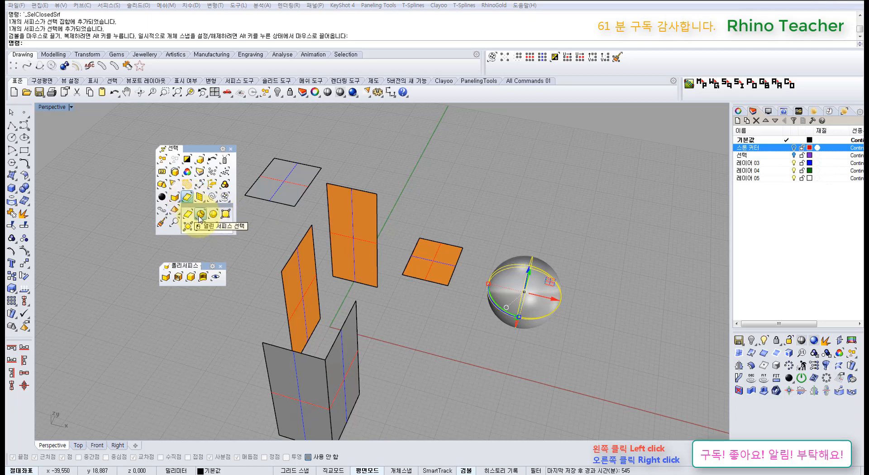
{"action": "left_click", "coordinate": [205, 321]}
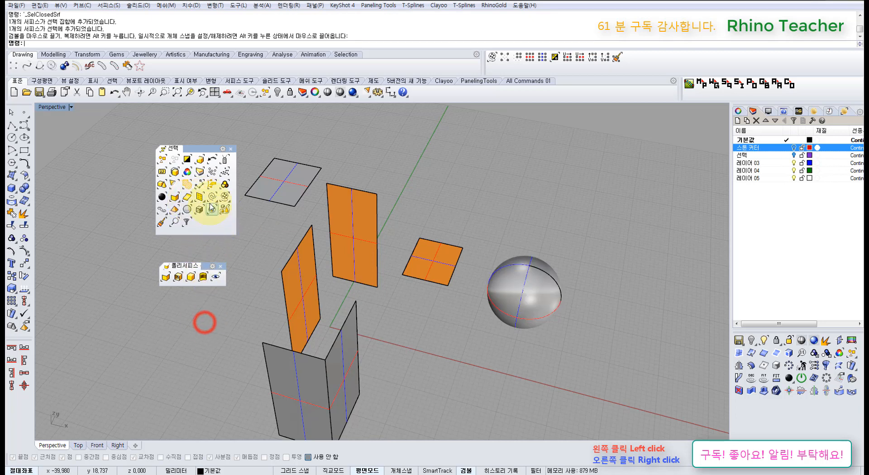
Float the curve selection palette beside the 폴리서피스 palette.
{"action": "scroll", "coordinate": [423, 291], "scroll_direction": "down", "scroll_amount": 7}
{"action": "right_click_drag", "start_coordinate": [394, 286], "coordinate": [437, 297]}
{"action": "left_click", "coordinate": [216, 200]}
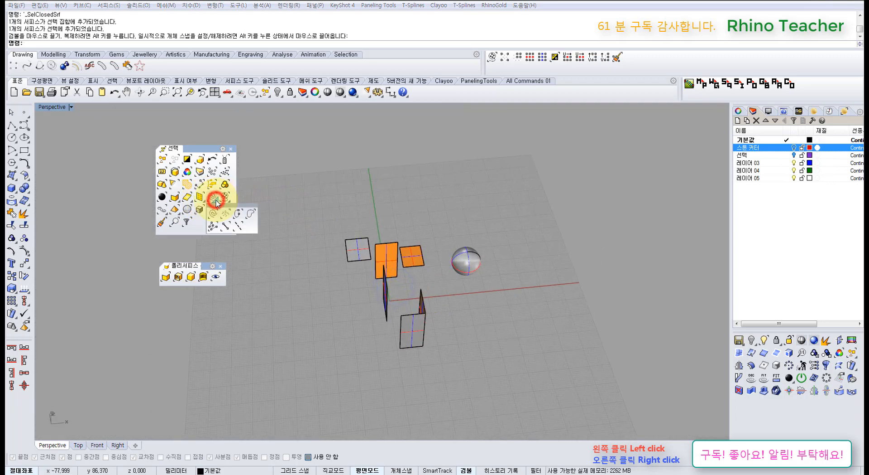
{"action": "left_click_drag", "start_coordinate": [237, 206], "coordinate": [267, 262]}
{"action": "left_click", "coordinate": [280, 235]}
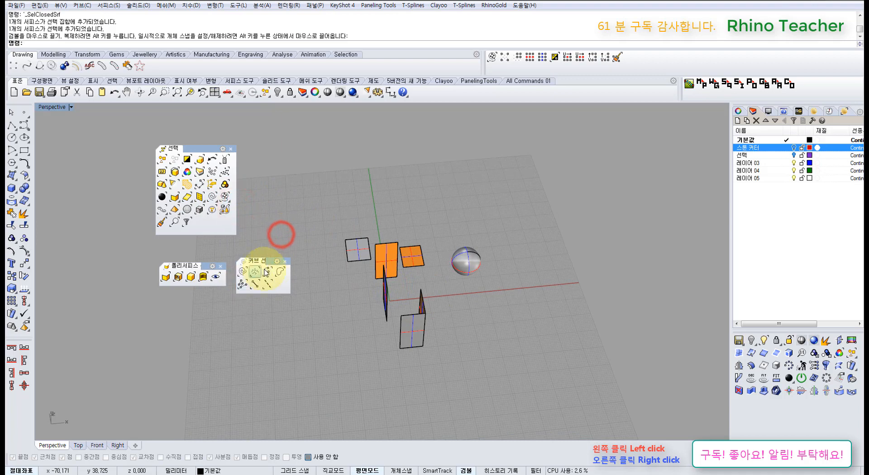
{"action": "right_click_drag", "start_coordinate": [397, 203], "coordinate": [415, 221]}
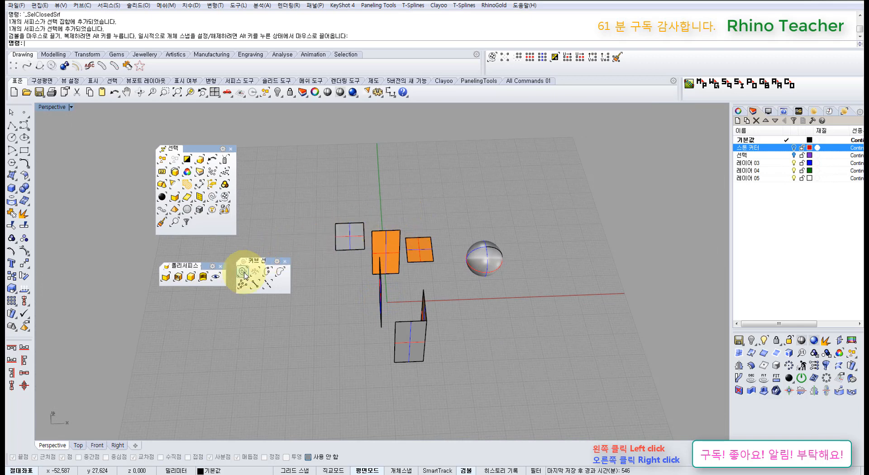
Draw an open, arc-shaped control-point curve through four points in the empty area beside the surfaces.
{"action": "left_click", "coordinate": [25, 125]}
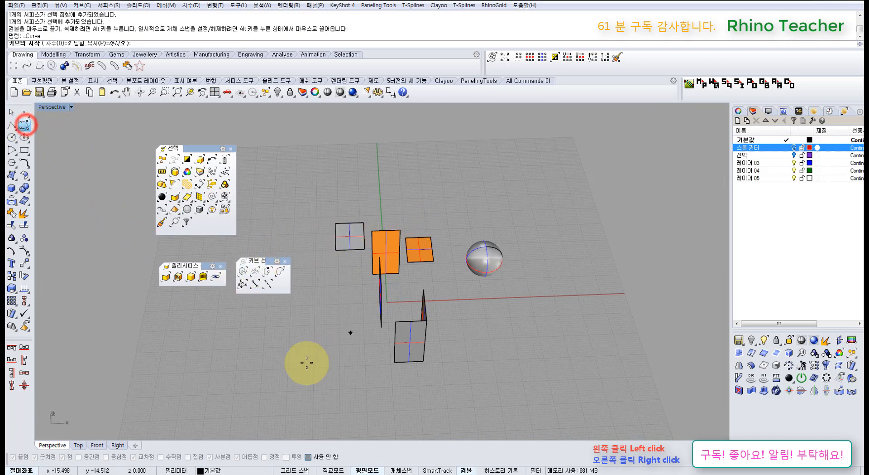
{"action": "left_click", "coordinate": [246, 379]}
{"action": "left_click", "coordinate": [245, 339]}
{"action": "left_click", "coordinate": [276, 327]}
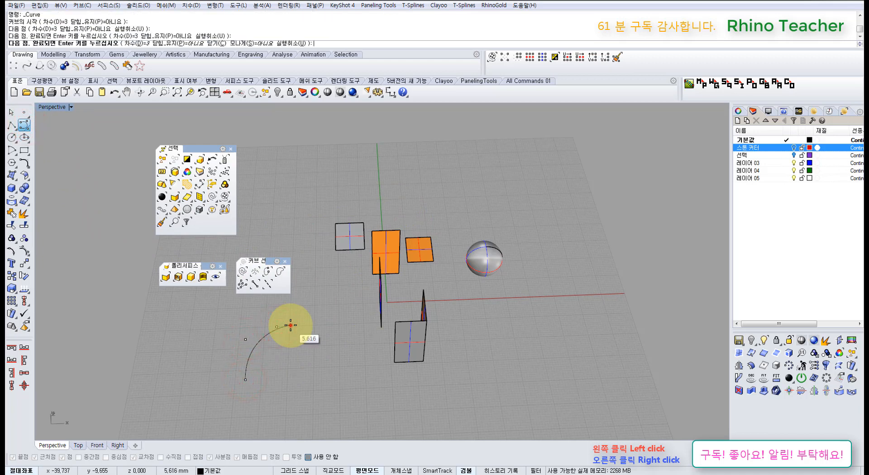
{"action": "left_click", "coordinate": [290, 325]}
{"action": "scroll", "coordinate": [291, 325], "scroll_direction": "up", "scroll_amount": 3}
{"action": "right_click", "coordinate": [291, 344]}
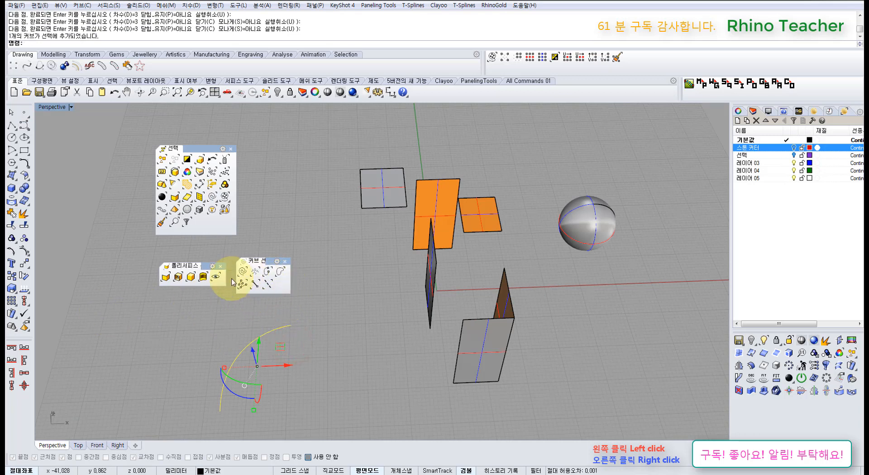
Draw a closed, oval-like control-point curve beside the square surfaces, finishing it at its start point.
{"action": "left_click", "coordinate": [25, 124]}
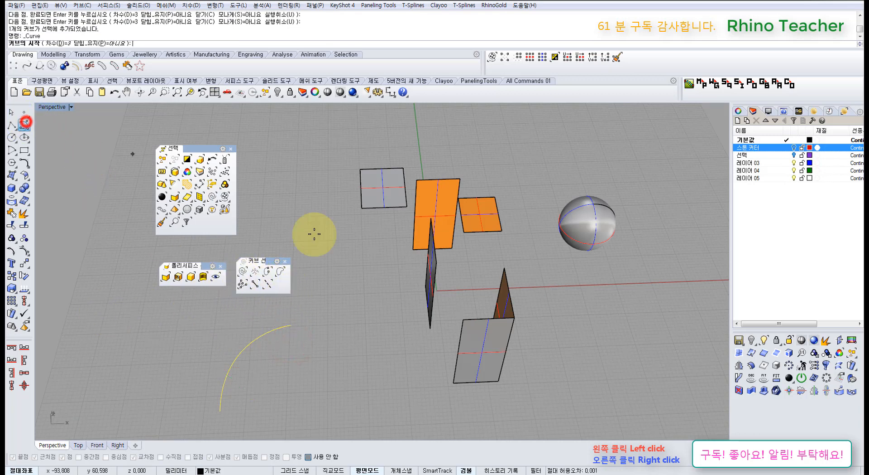
{"action": "left_click", "coordinate": [337, 210]}
{"action": "left_click", "coordinate": [294, 188]}
{"action": "left_click", "coordinate": [317, 269]}
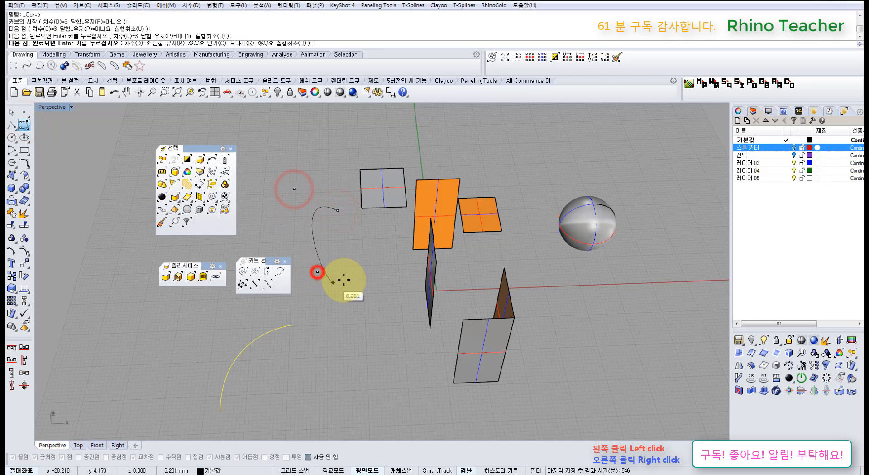
{"action": "left_click", "coordinate": [351, 274]}
{"action": "left_click", "coordinate": [362, 244]}
{"action": "scroll", "coordinate": [337, 214], "scroll_direction": "up", "scroll_amount": 5}
{"action": "scroll", "coordinate": [337, 214], "scroll_direction": "up", "scroll_amount": 8}
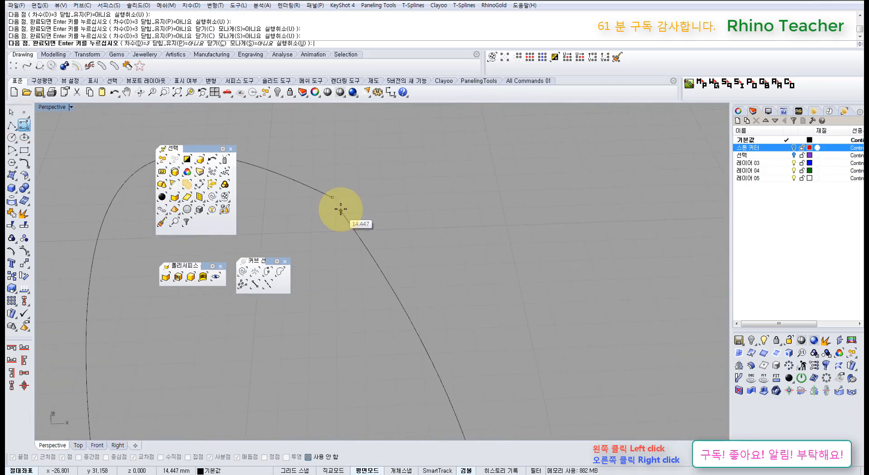
{"action": "left_click", "coordinate": [338, 202]}
{"action": "right_click", "coordinate": [344, 211]}
{"action": "scroll", "coordinate": [345, 215], "scroll_direction": "down", "scroll_amount": 15}
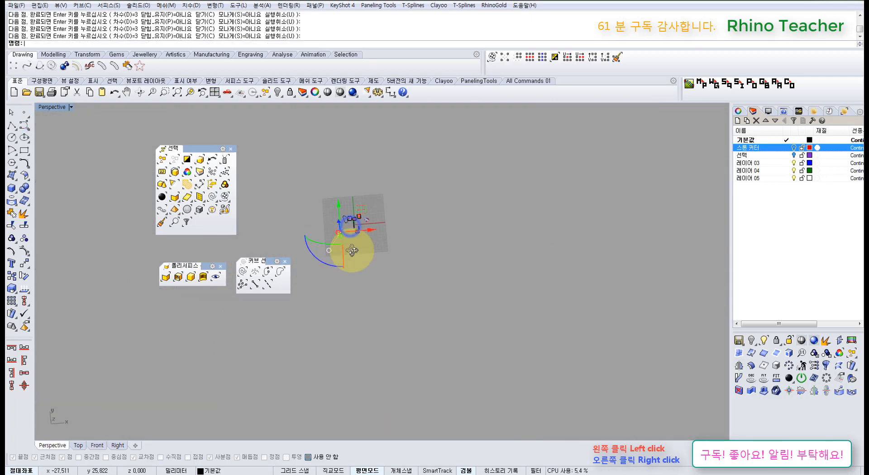
{"action": "scroll", "coordinate": [337, 236], "scroll_direction": "up", "scroll_amount": 15}
{"action": "right_click_drag", "start_coordinate": [410, 247], "coordinate": [399, 275], "text": "shift"}
{"action": "scroll", "coordinate": [403, 249], "scroll_direction": "down", "scroll_amount": 5}
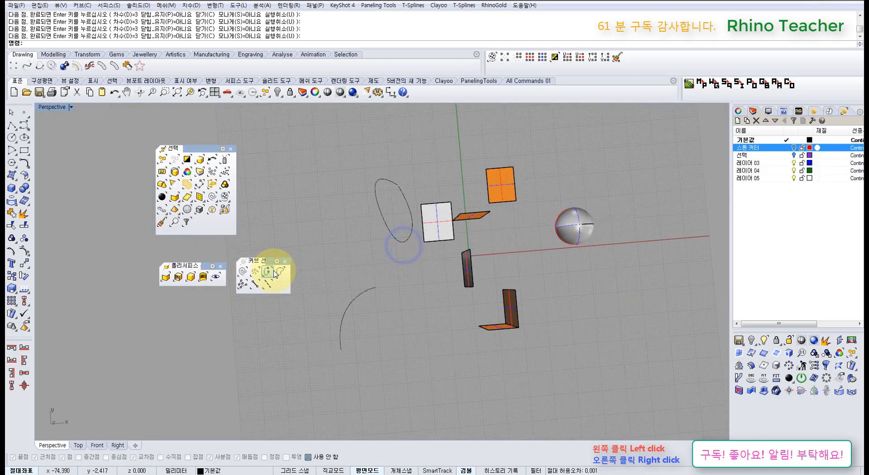
Draw a six-sided inscribed polygon below the open arc-shaped curve.
{"action": "left_click", "coordinate": [12, 162]}
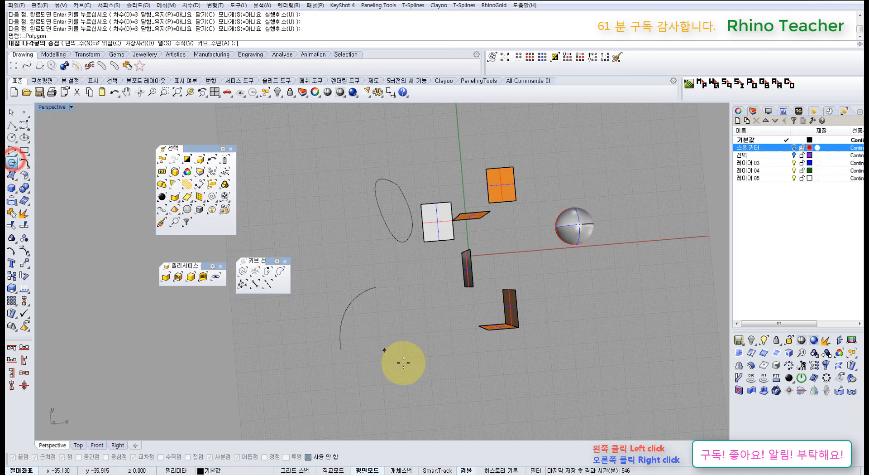
{"action": "left_click", "coordinate": [403, 362]}
{"action": "left_click", "coordinate": [425, 362]}
Draw a zigzag polyline of five segments beside the hexagon, then select it as one object and deselect it.
{"action": "right_click_drag", "start_coordinate": [390, 333], "coordinate": [336, 344]}
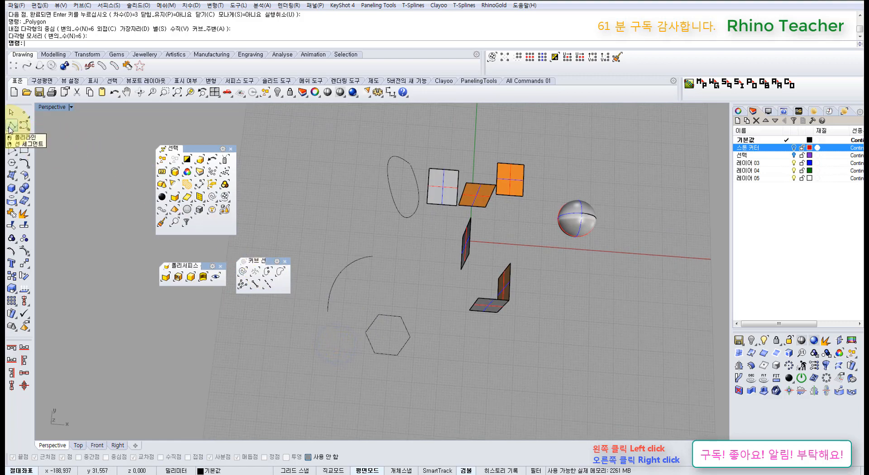
{"action": "left_click", "coordinate": [9, 128]}
{"action": "left_click", "coordinate": [223, 370]}
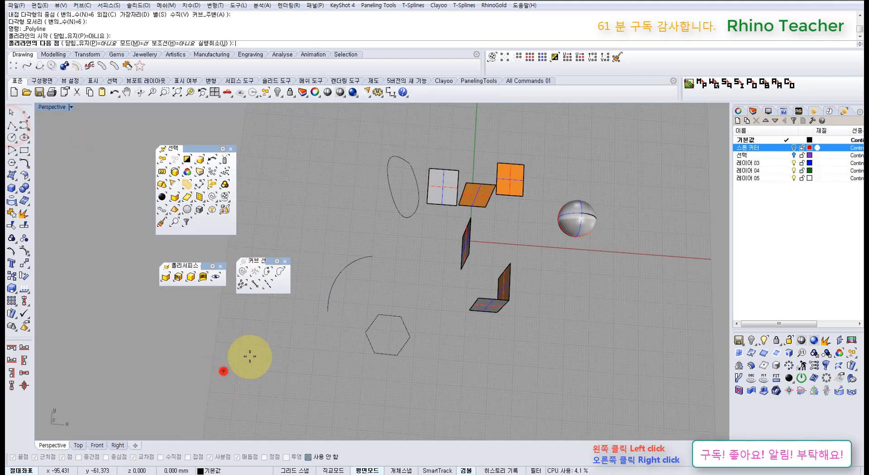
{"action": "left_click", "coordinate": [271, 338]}
{"action": "left_click", "coordinate": [256, 383]}
{"action": "left_click", "coordinate": [296, 352]}
{"action": "left_click", "coordinate": [286, 389]}
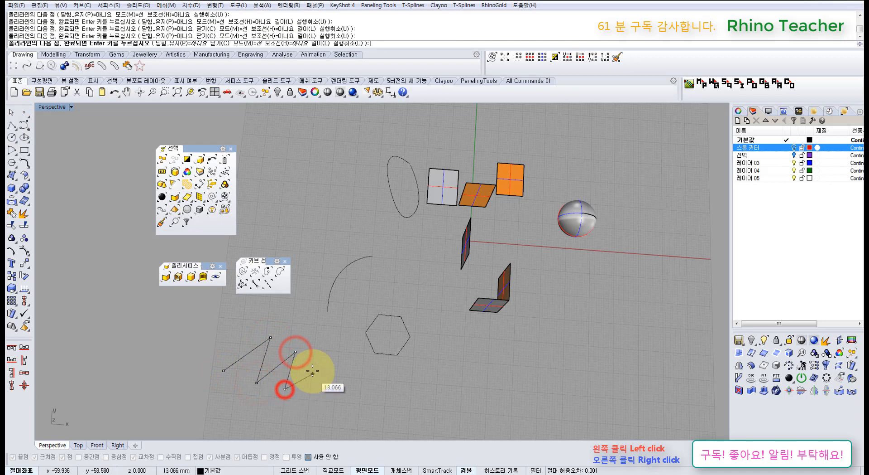
{"action": "left_click", "coordinate": [312, 371]}
{"action": "right_click", "coordinate": [311, 372]}
{"action": "left_click", "coordinate": [306, 377]}
{"action": "left_click", "coordinate": [339, 353]}
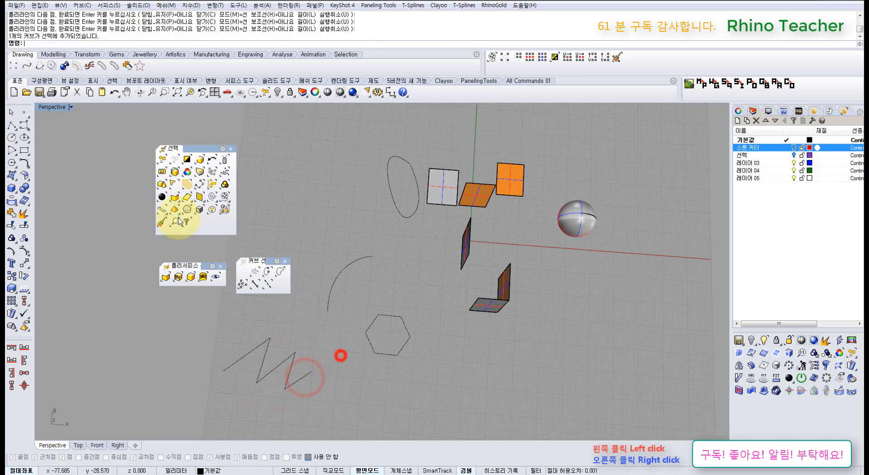
Draw a zigzag of eight separate line segments with the Lines command beside the closed oval curve.
{"action": "right_click", "coordinate": [13, 123]}
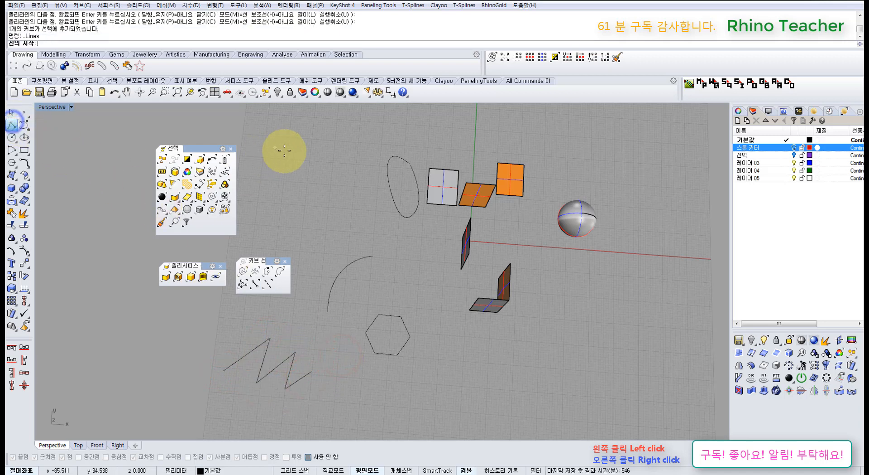
{"action": "right_click", "coordinate": [13, 122]}
{"action": "left_click", "coordinate": [282, 170]}
{"action": "left_click", "coordinate": [256, 221]}
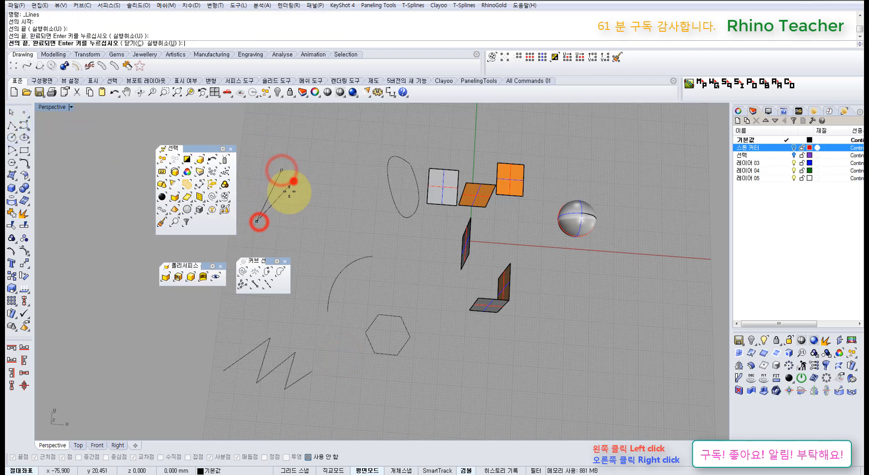
{"action": "left_click", "coordinate": [294, 181]}
{"action": "left_click", "coordinate": [280, 225]}
{"action": "left_click", "coordinate": [308, 196]}
{"action": "left_click", "coordinate": [301, 234]}
{"action": "left_click", "coordinate": [322, 208]}
{"action": "left_click", "coordinate": [317, 243]}
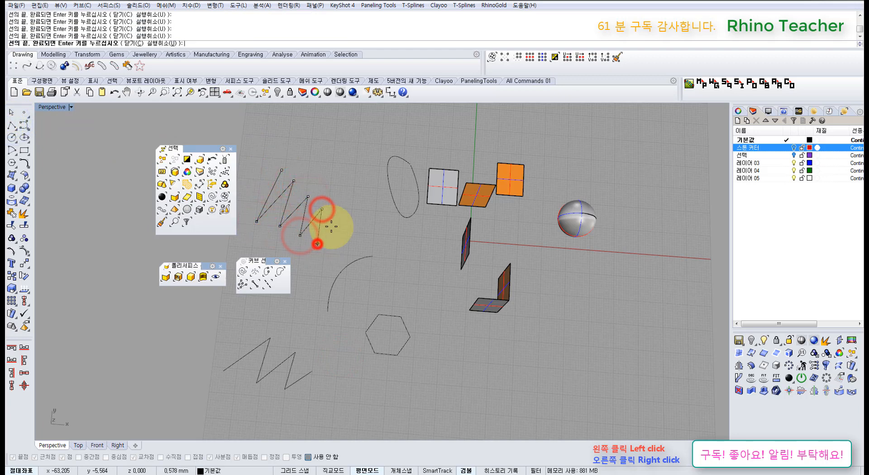
{"action": "left_click", "coordinate": [341, 227]}
{"action": "right_click", "coordinate": [343, 226]}
Pick the last two segments of the separate-line zigzag one at a time, then deselect.
{"action": "left_click", "coordinate": [331, 229]}
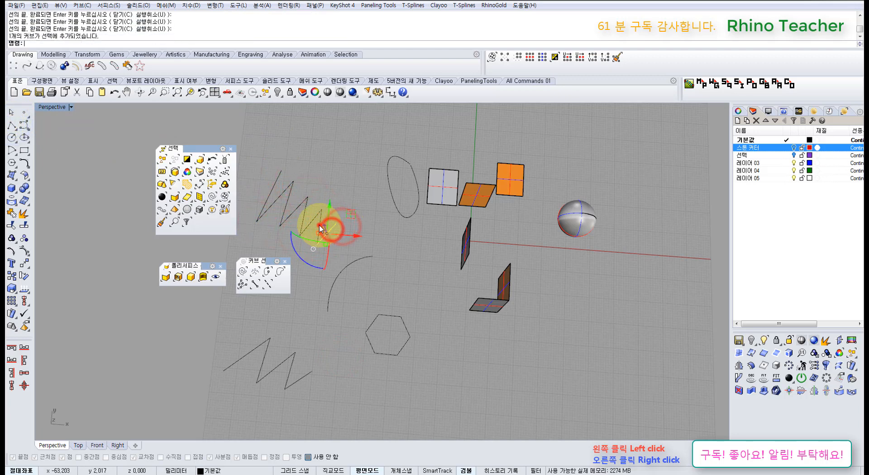
{"action": "left_click", "coordinate": [320, 225]}
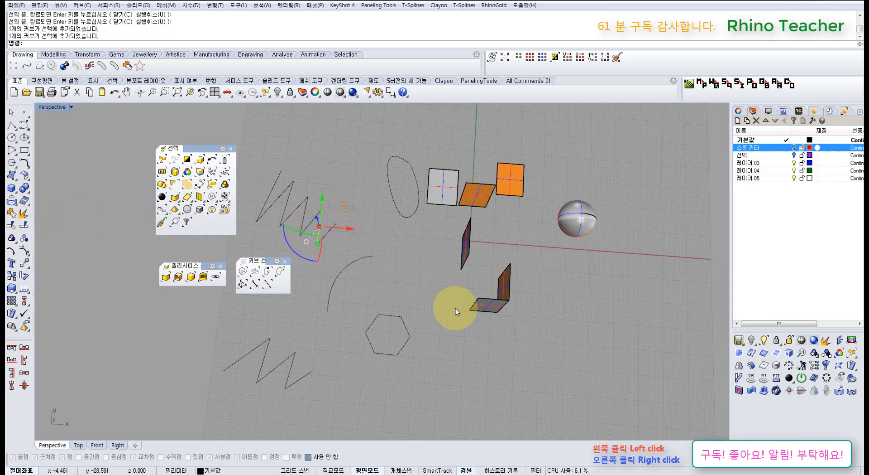
{"action": "right_click_drag", "start_coordinate": [419, 317], "coordinate": [485, 304], "text": "shift"}
{"action": "left_click", "coordinate": [330, 300]}
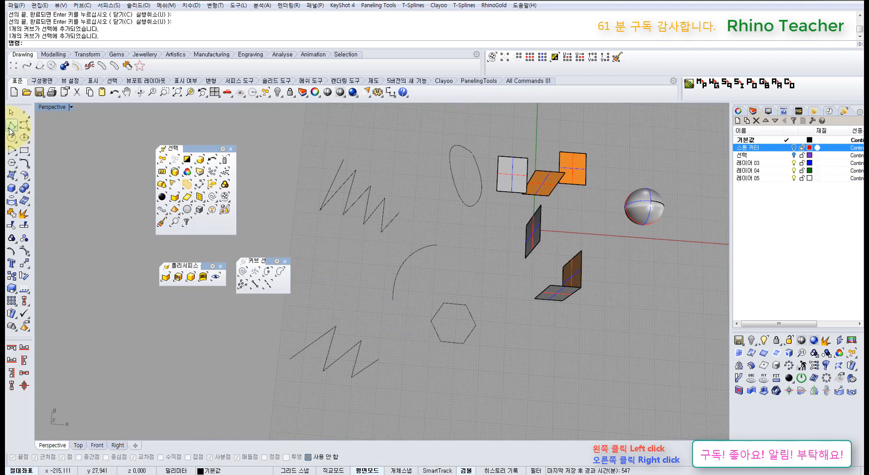
Window-select the eight separate zigzag lines, deselect them, and select them again with SelLine before clearing the selection.
{"action": "left_click", "coordinate": [385, 239]}
{"action": "left_click_drag", "start_coordinate": [396, 229], "coordinate": [319, 174]}
{"action": "left_click", "coordinate": [427, 159]}
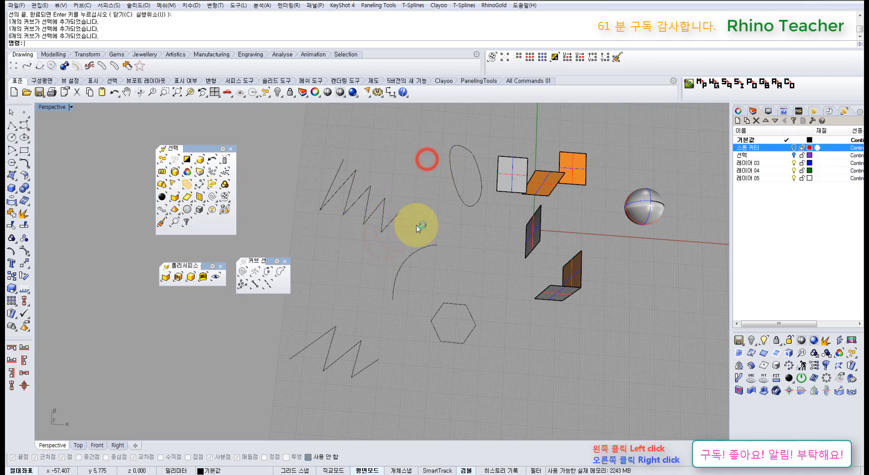
{"action": "left_click", "coordinate": [256, 283]}
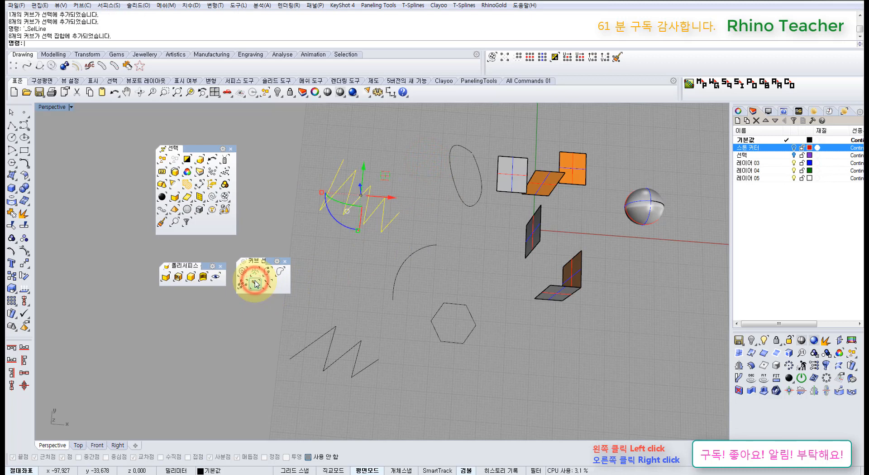
{"action": "left_click", "coordinate": [337, 274]}
Pick a zigzag line, the arc-shaped curve, the polyline, the hexagon and the closed curve individually, clearing the selection between picks.
{"action": "left_click", "coordinate": [390, 219]}
{"action": "left_click", "coordinate": [460, 208]}
{"action": "left_click", "coordinate": [431, 247]}
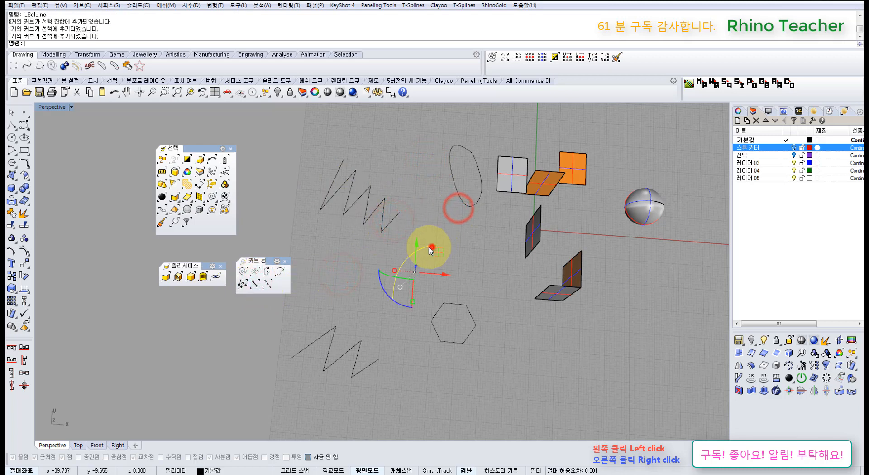
{"action": "left_click", "coordinate": [344, 307]}
{"action": "left_click", "coordinate": [321, 335]}
{"action": "left_click", "coordinate": [349, 263]}
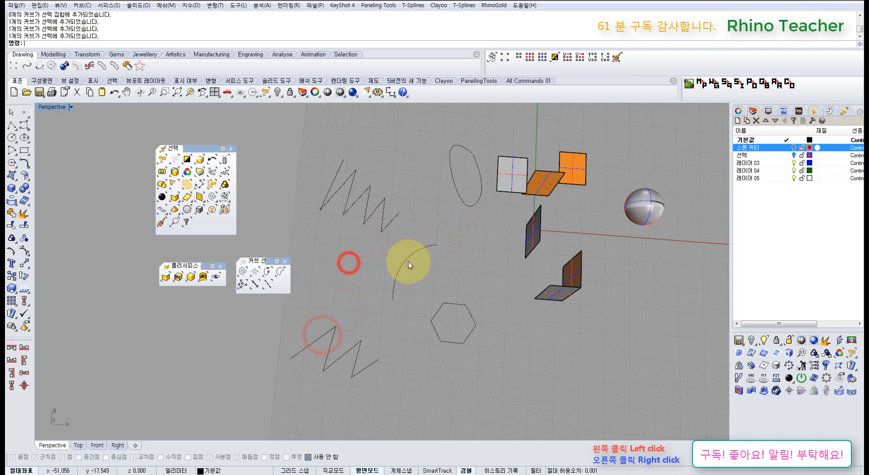
{"action": "left_click", "coordinate": [408, 261]}
{"action": "left_click", "coordinate": [474, 262]}
{"action": "left_click", "coordinate": [452, 307]}
{"action": "left_click", "coordinate": [473, 247]}
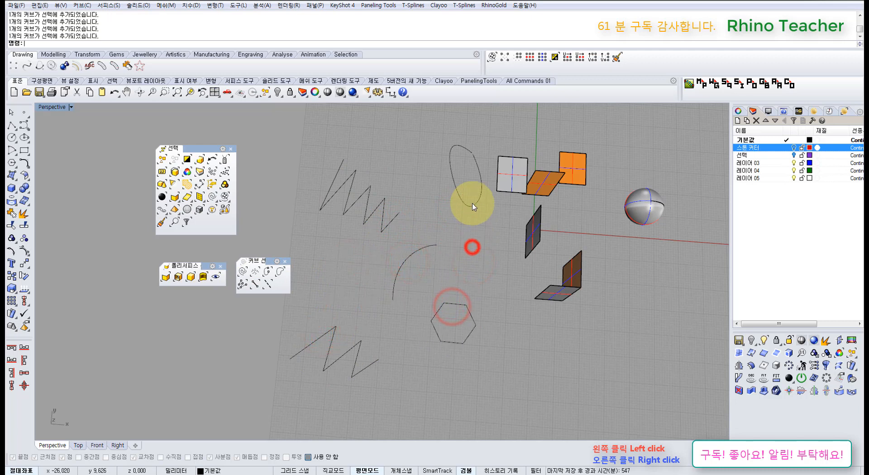
{"action": "left_click", "coordinate": [473, 205]}
{"action": "left_click", "coordinate": [488, 235]}
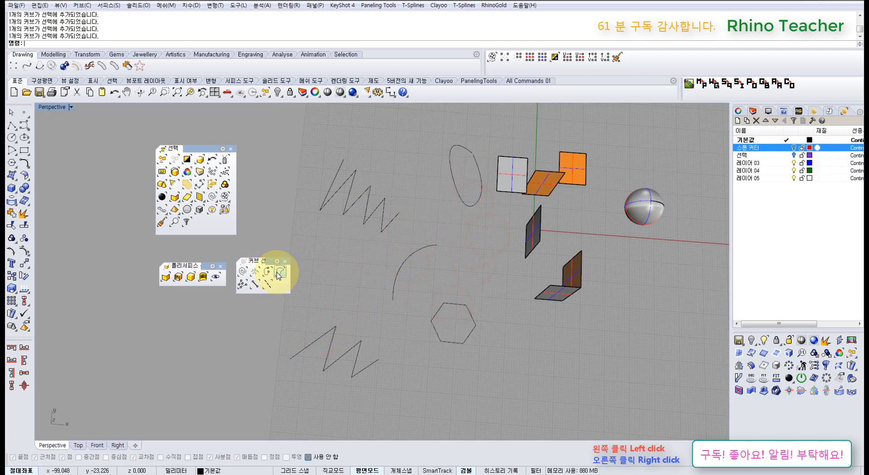
Select the separate lines with SelLine and clear them, then select all objects sharing the arc-shaped curve's linetype with SelLineType and deselect.
{"action": "left_click", "coordinate": [256, 283]}
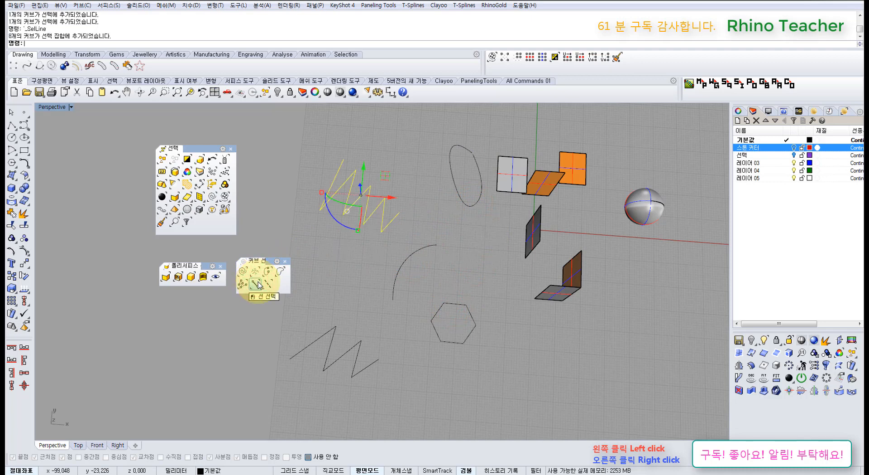
{"action": "left_click", "coordinate": [314, 252]}
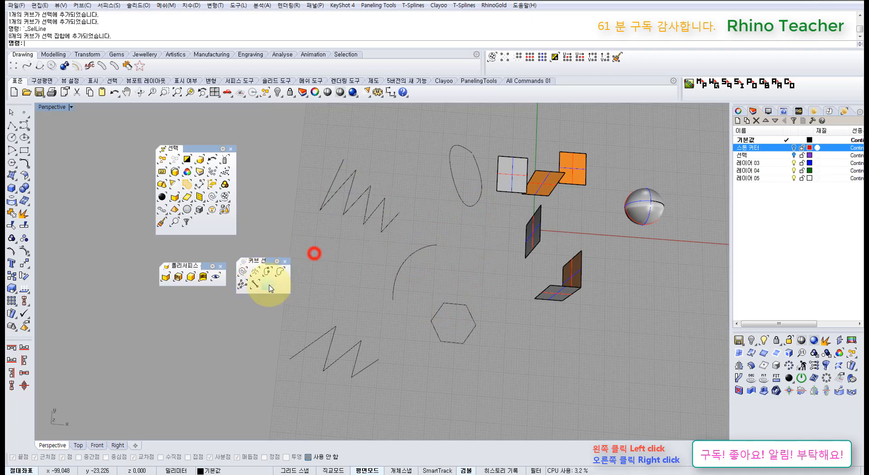
{"action": "left_click", "coordinate": [269, 285]}
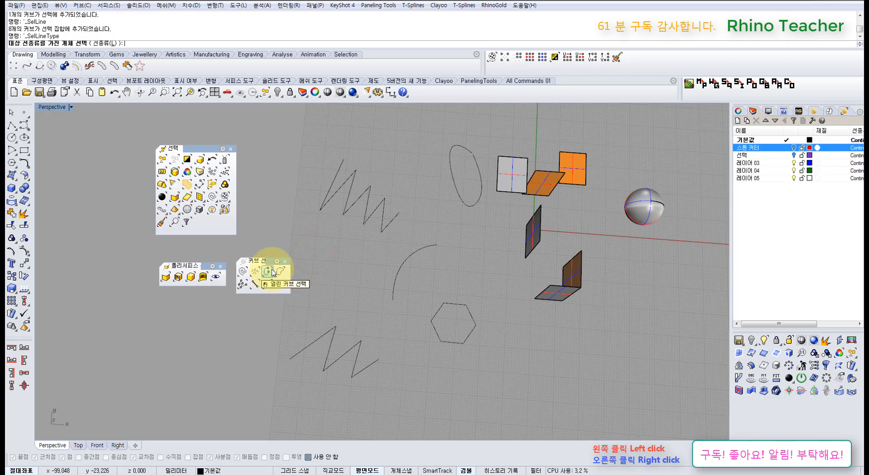
{"action": "left_click", "coordinate": [410, 269]}
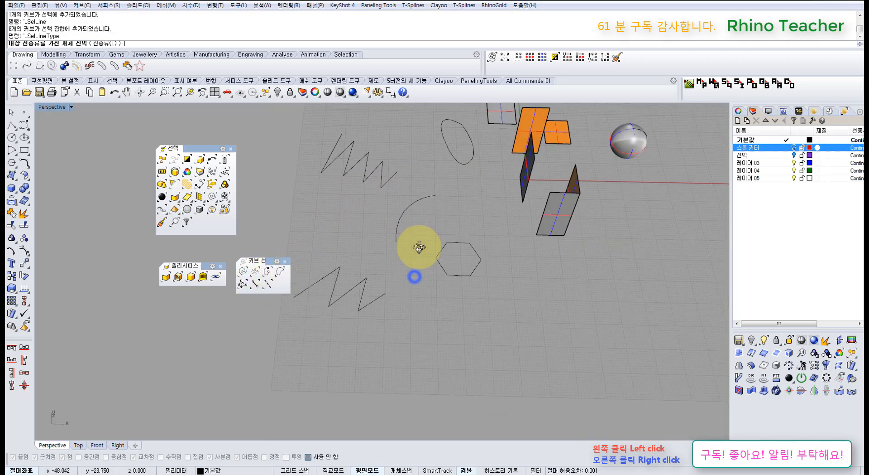
{"action": "right_click", "coordinate": [394, 221]}
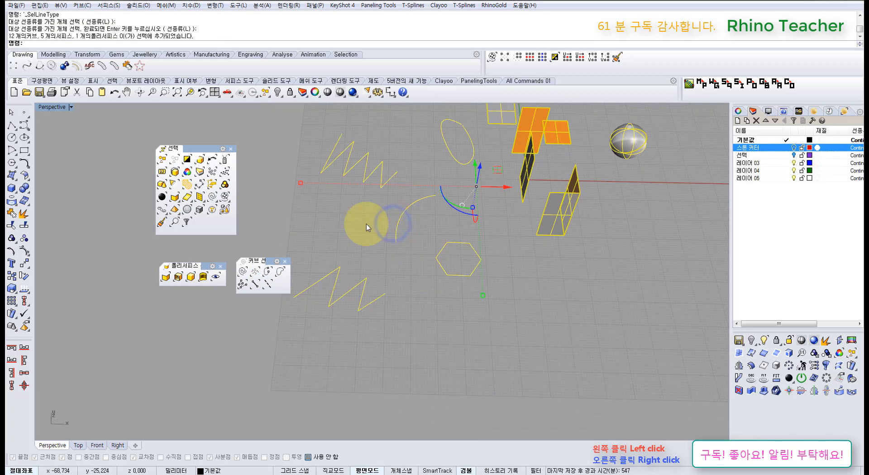
{"action": "left_click", "coordinate": [314, 238]}
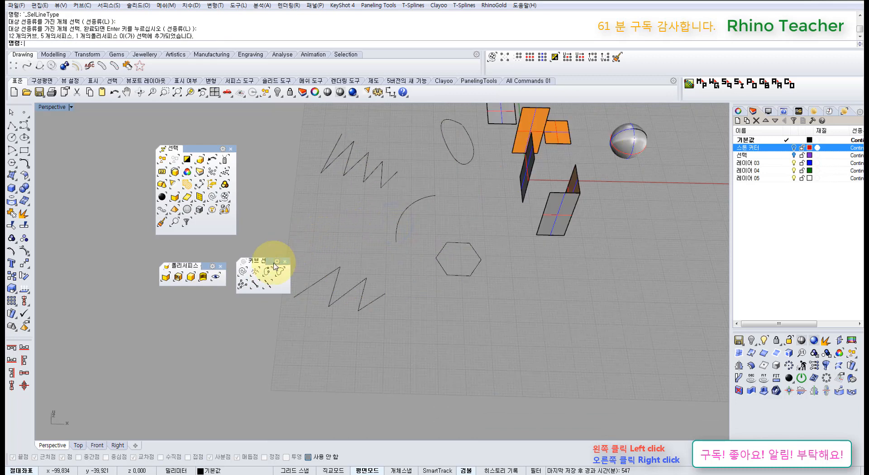
Repeat SelLineType using the arc-shaped curve as the reference object, then clear the selection.
{"action": "left_click", "coordinate": [266, 286]}
{"action": "left_click", "coordinate": [396, 225]}
{"action": "right_click", "coordinate": [395, 225]}
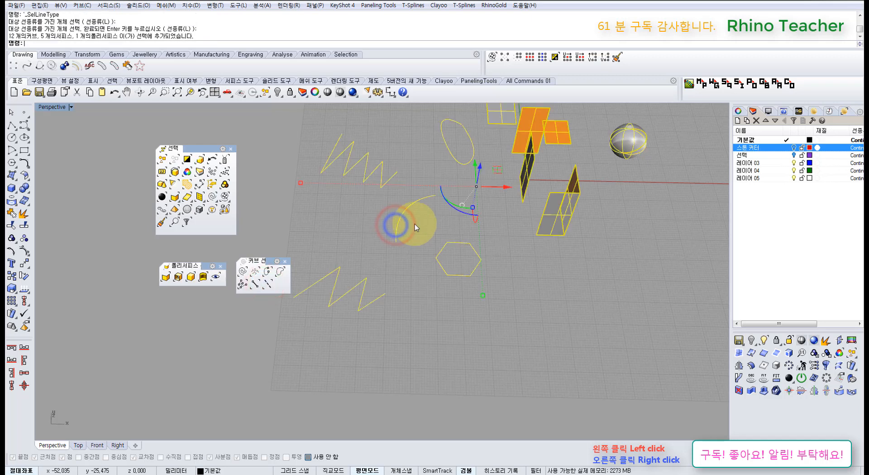
{"action": "right_click_drag", "start_coordinate": [415, 224], "coordinate": [388, 278], "text": "shift"}
{"action": "key", "text": "Escape"}
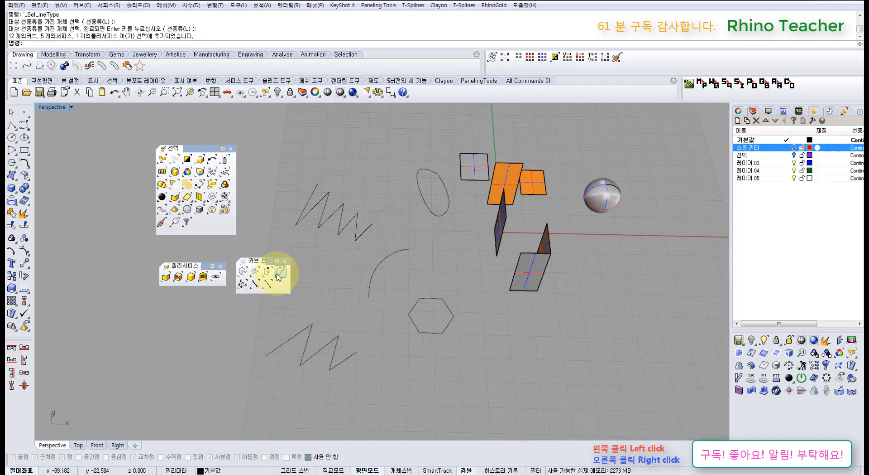
Run SelLineType with the last line of the separate-line zigzag as reference, then clear the selection.
{"action": "left_click", "coordinate": [267, 284]}
{"action": "left_click", "coordinate": [365, 235]}
{"action": "right_click", "coordinate": [365, 235]}
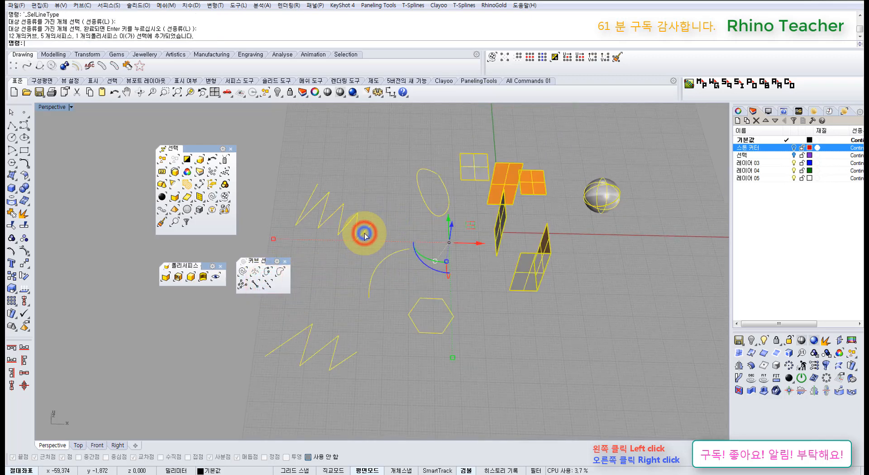
{"action": "key", "text": "Escape"}
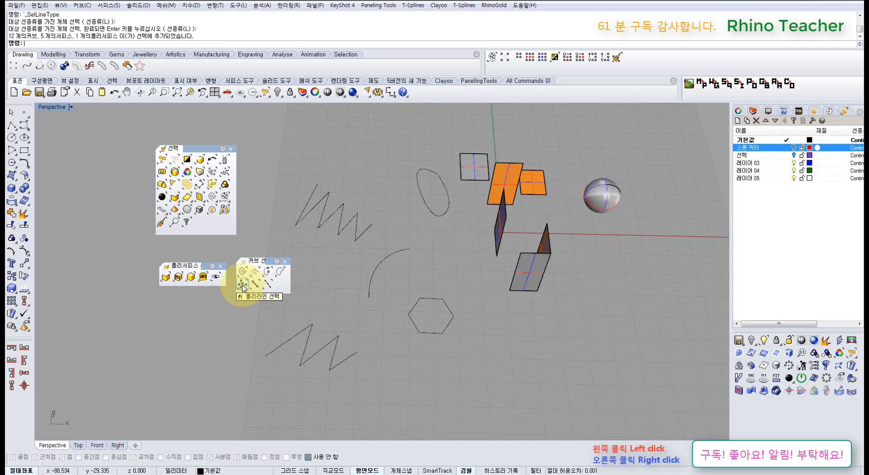
Select all open curves with SelOpenCrv, then clear the selection.
{"action": "left_click", "coordinate": [269, 272]}
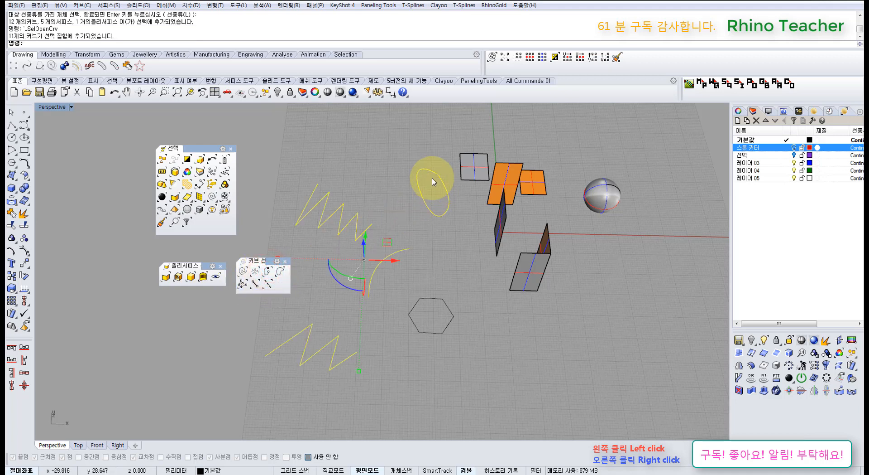
{"action": "left_click", "coordinate": [379, 164]}
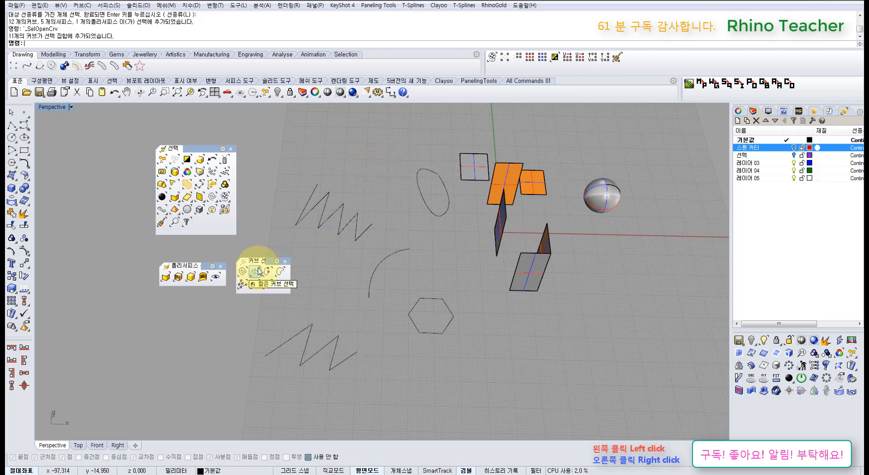
Draw a short line 1 mm long with Polyline in the empty area beside the arc-shaped curve.
{"action": "left_click", "coordinate": [12, 126]}
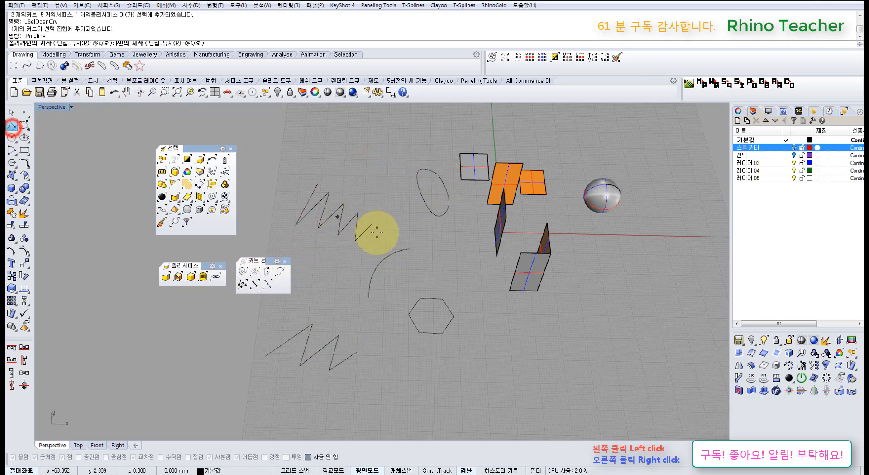
{"action": "scroll", "coordinate": [393, 242], "scroll_direction": "up", "scroll_amount": 2}
{"action": "left_click", "coordinate": [445, 270]}
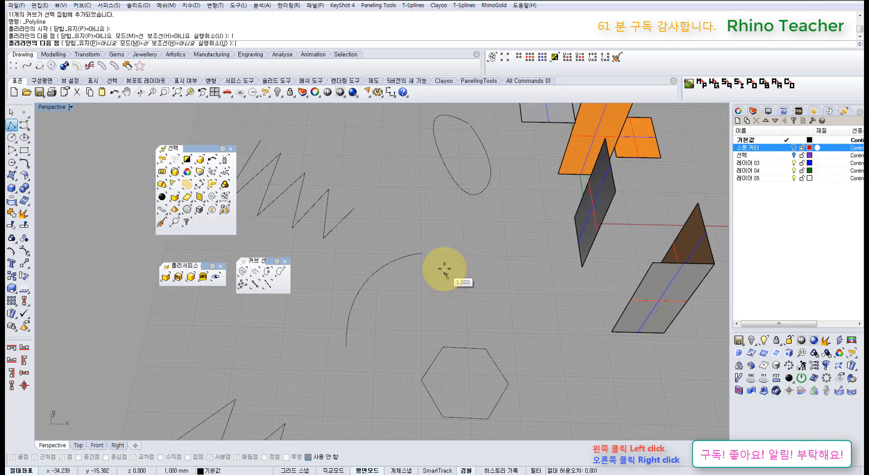
{"action": "left_click", "coordinate": [466, 285]}
{"action": "right_click", "coordinate": [467, 230]}
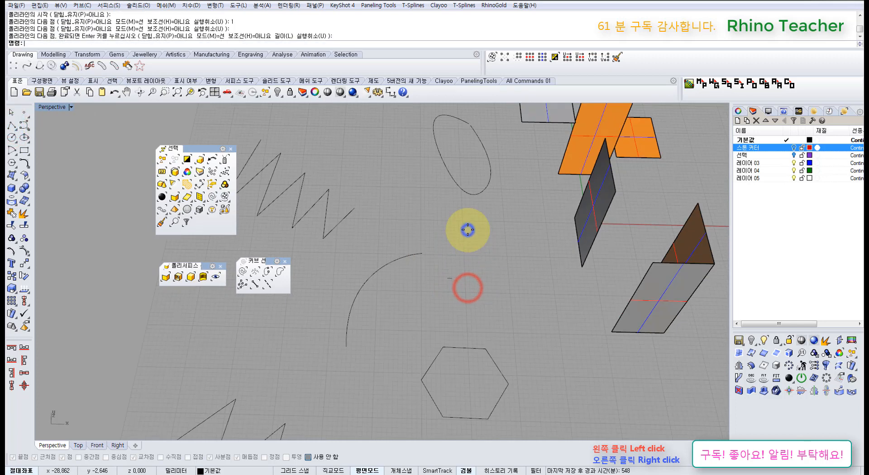
{"action": "scroll", "coordinate": [467, 235], "scroll_direction": "down", "scroll_amount": 5}
{"action": "right_click_drag", "start_coordinate": [468, 237], "coordinate": [468, 314]}
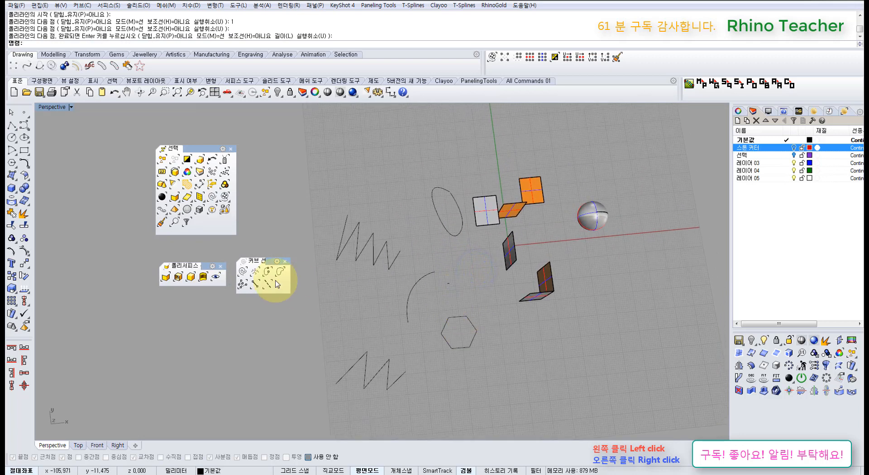
Select the short line using SelShortCrv with a maximum length of 1, turn off the gumball and delete the line.
{"action": "left_click", "coordinate": [256, 274]}
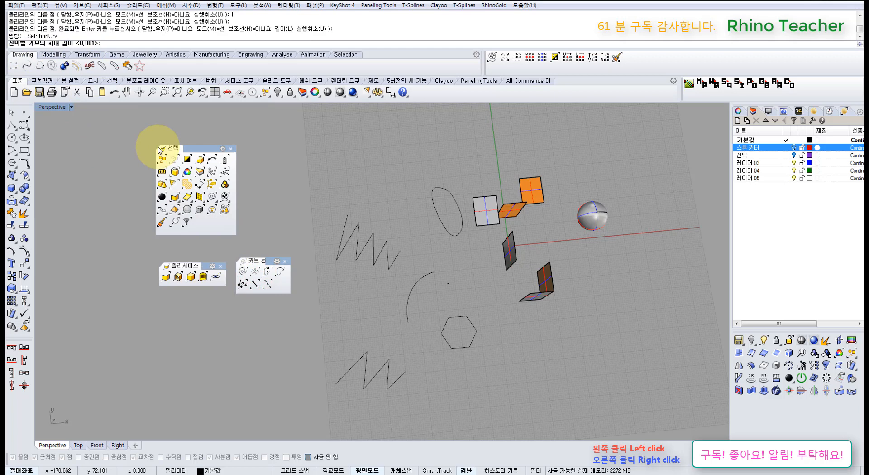
{"action": "type", "text": "1"}
{"action": "key", "text": "Return"}
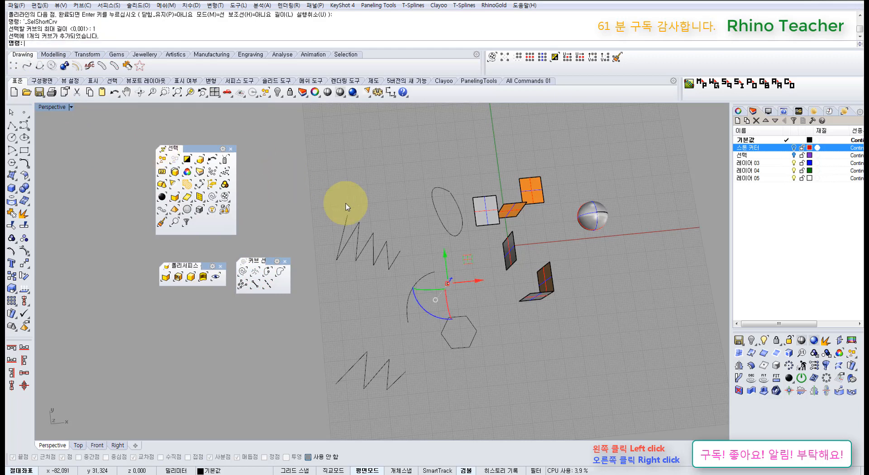
{"action": "scroll", "coordinate": [479, 276], "scroll_direction": "up", "scroll_amount": 5}
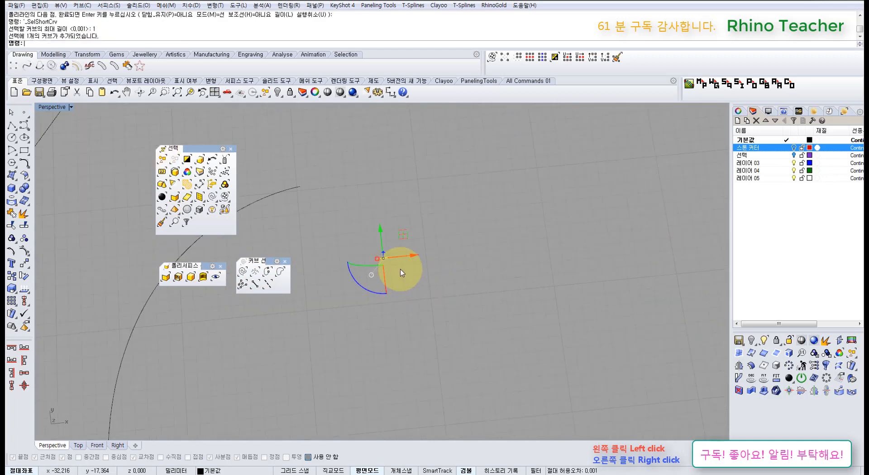
{"action": "left_click", "coordinate": [467, 470]}
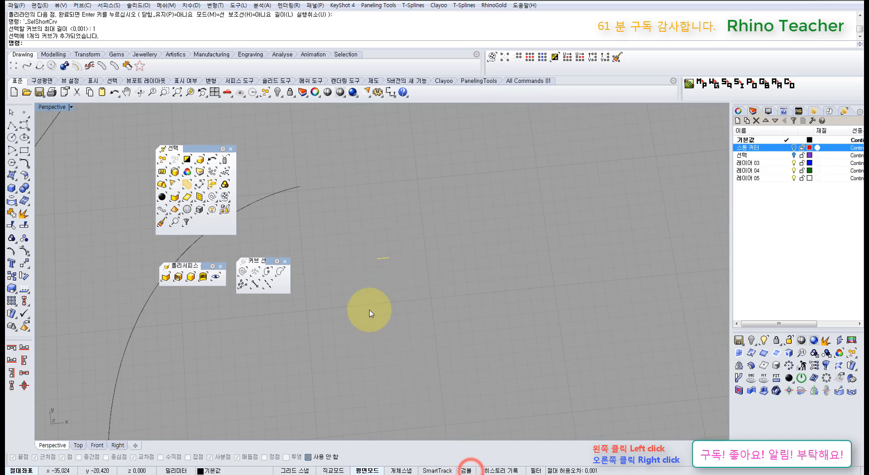
{"action": "scroll", "coordinate": [369, 309], "scroll_direction": "down", "scroll_amount": 6}
{"action": "key", "text": "Delete"}
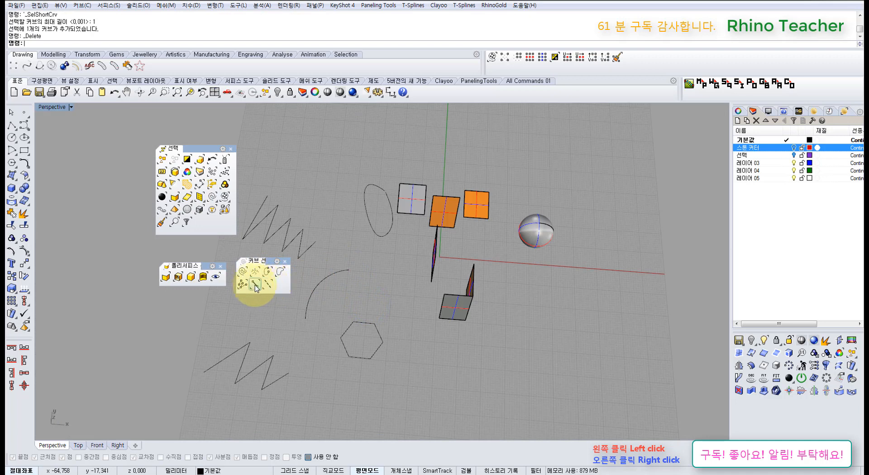
Run SelClosedCrv three times to select the closed hexagon, clearing the selection after each run.
{"action": "left_click", "coordinate": [279, 274]}
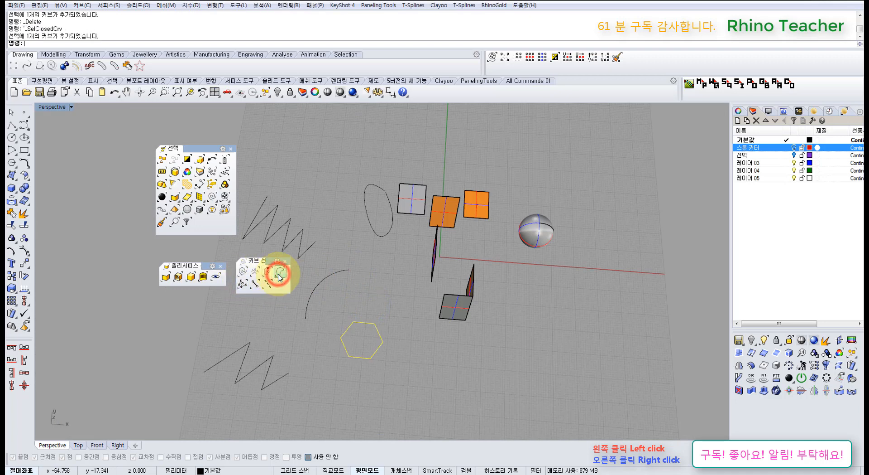
{"action": "left_click", "coordinate": [369, 286]}
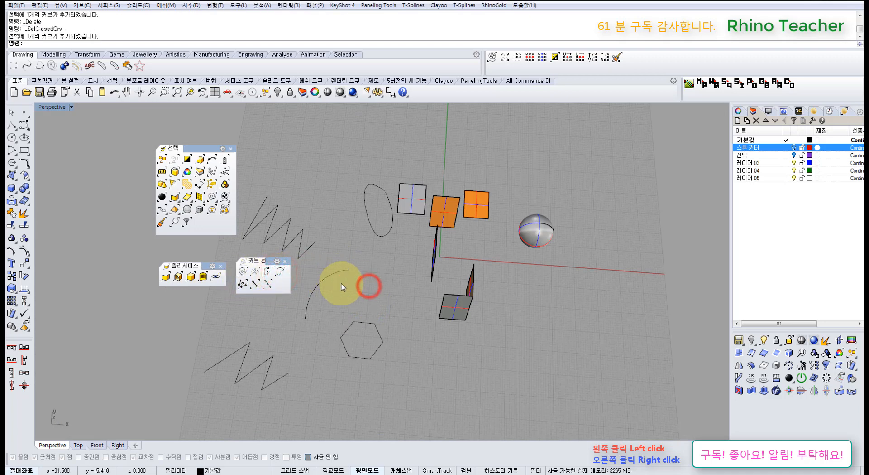
{"action": "left_click", "coordinate": [279, 272]}
{"action": "left_click", "coordinate": [378, 301]}
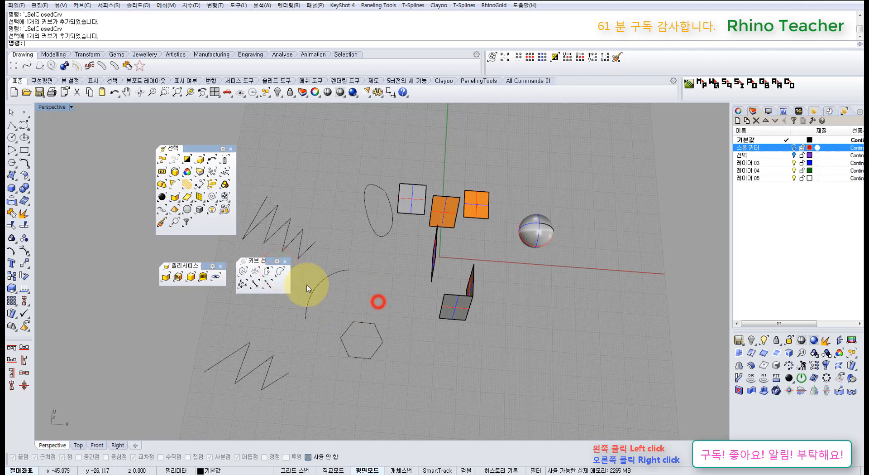
{"action": "left_click", "coordinate": [277, 271]}
{"action": "left_click", "coordinate": [375, 312]}
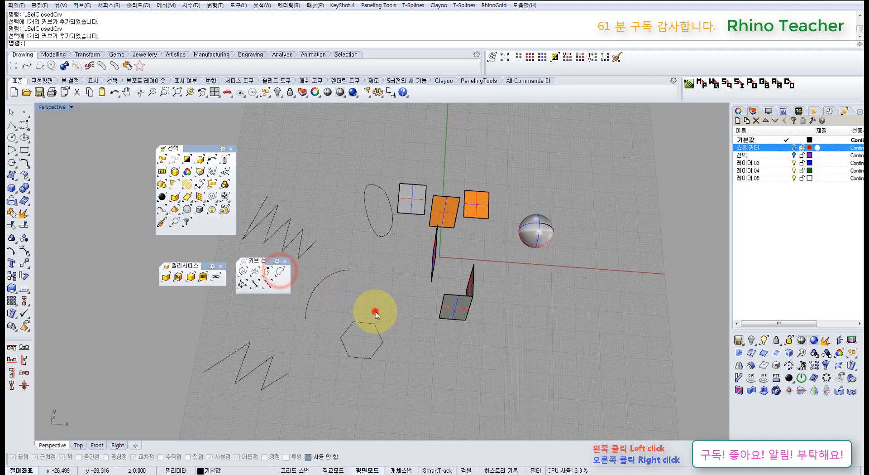
Pick the hexagon directly, clear the selection and select it again with a crossing window.
{"action": "left_click", "coordinate": [425, 358]}
{"action": "left_click", "coordinate": [397, 374]}
{"action": "left_click", "coordinate": [363, 347]}
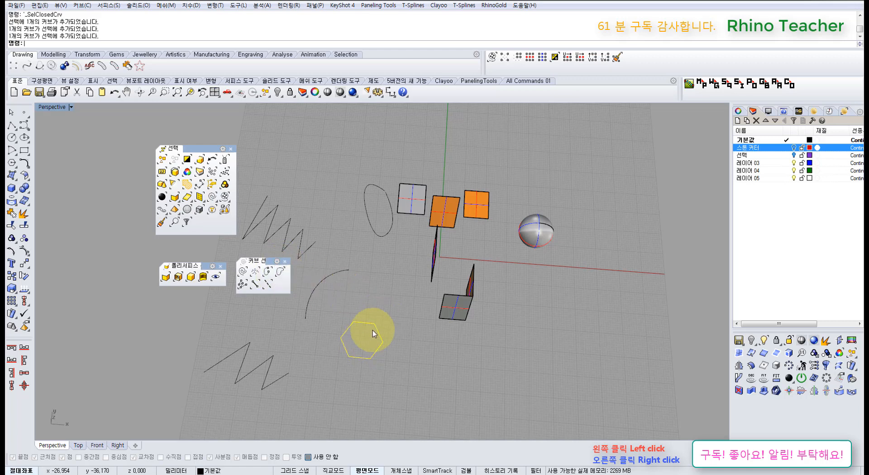
{"action": "left_click", "coordinate": [391, 312]}
{"action": "scroll", "coordinate": [395, 322], "scroll_direction": "up", "scroll_amount": 3}
{"action": "left_click_drag", "start_coordinate": [386, 303], "coordinate": [352, 342]}
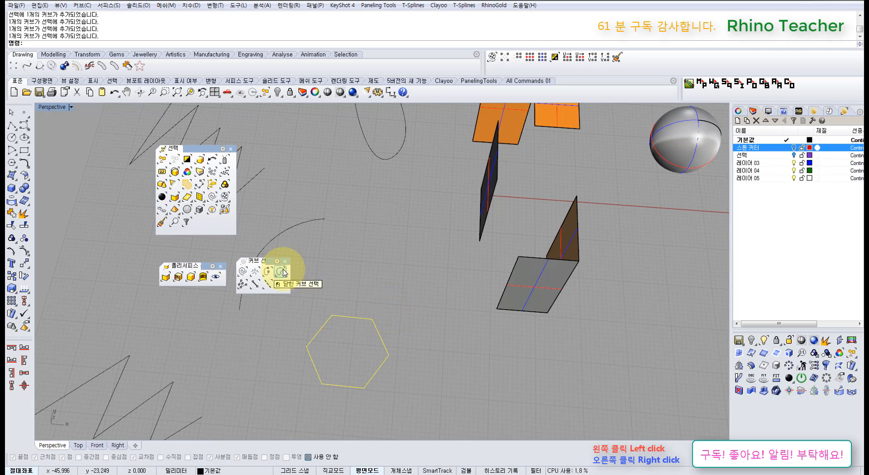
Clear the hexagon selection and close the floating curve and polysurface selection toolbars.
{"action": "left_click", "coordinate": [355, 261]}
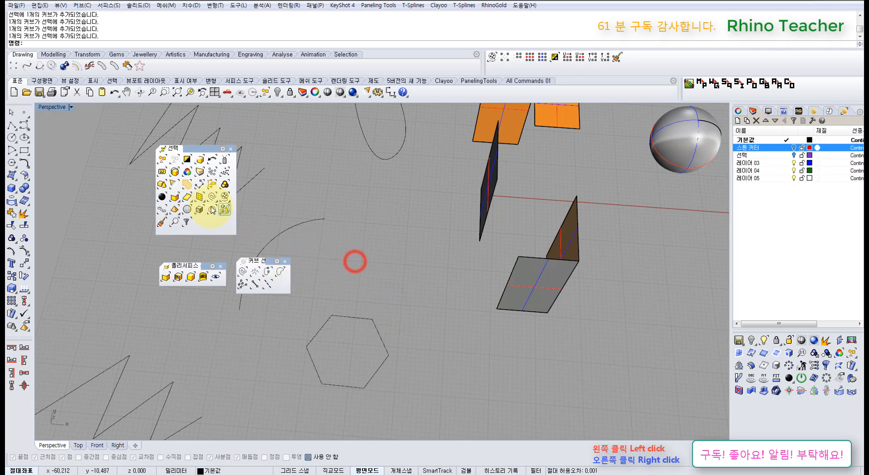
{"action": "left_click", "coordinate": [284, 262]}
{"action": "left_click", "coordinate": [220, 267]}
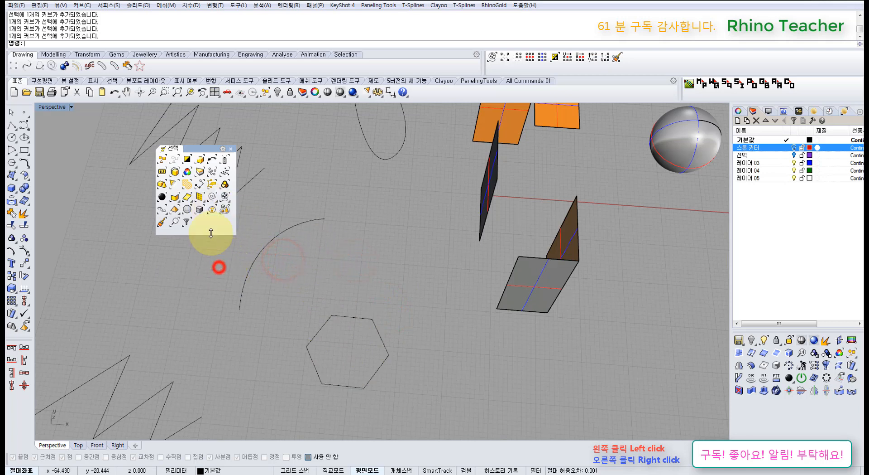
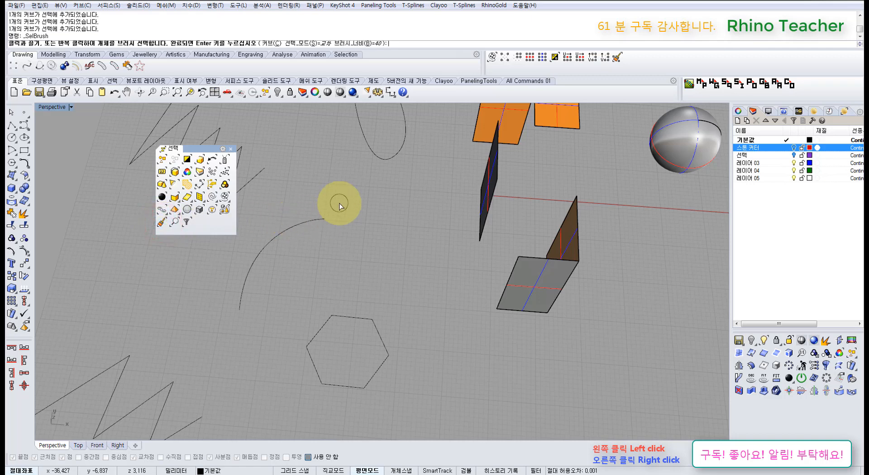
Paint over the arc-shaped curve with SelBrush at brush width 40 to select it, then clear the selection.
{"action": "mouse_move", "coordinate": [322, 219]}
{"action": "left_mouse_down"}
{"action": "mouse_move", "coordinate": [243, 266]}
{"action": "mouse_move", "coordinate": [302, 259]}
{"action": "left_mouse_up"}
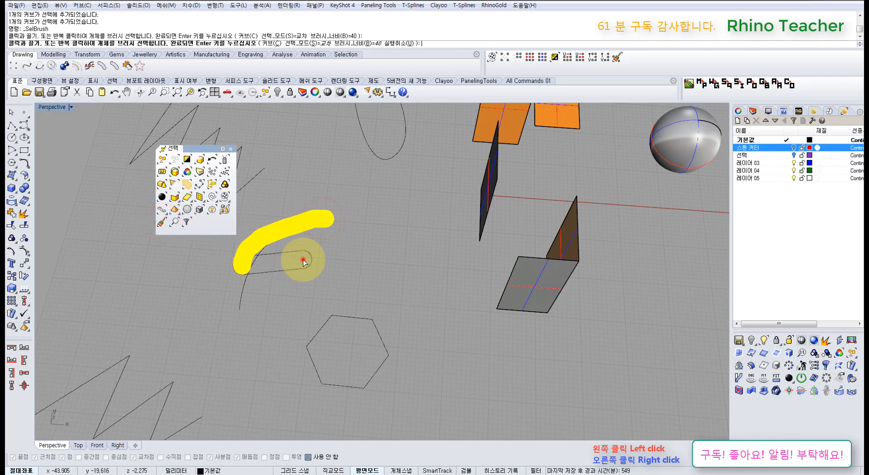
{"action": "left_click", "coordinate": [303, 260]}
{"action": "left_click", "coordinate": [305, 179]}
{"action": "right_click_drag", "start_coordinate": [329, 193], "coordinate": [332, 195]}
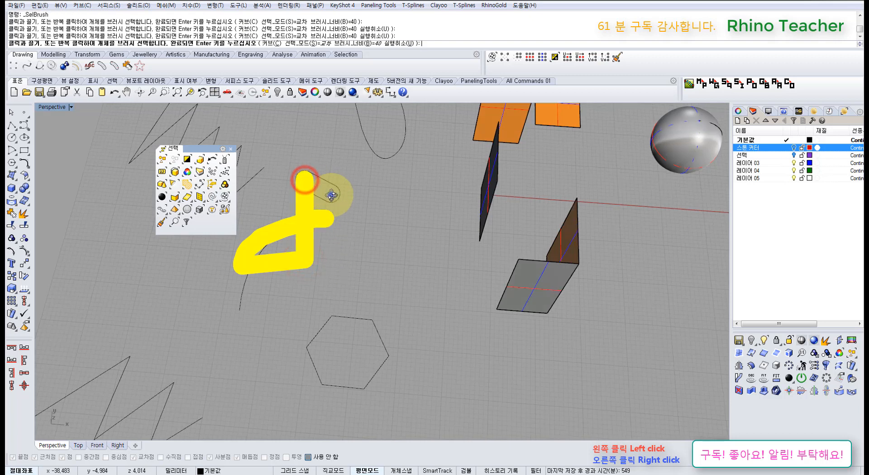
{"action": "right_click", "coordinate": [332, 196]}
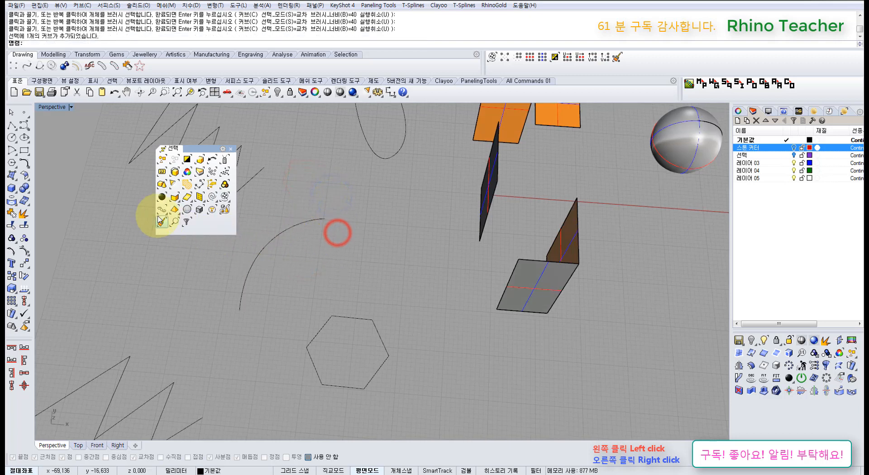
Open and close the selection filter, then start SelSmall and cancel it.
{"action": "left_click", "coordinate": [184, 228]}
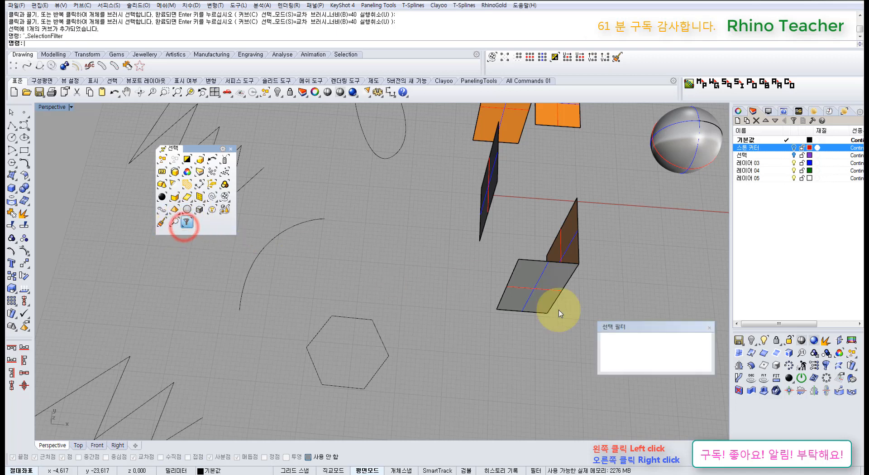
{"action": "left_click", "coordinate": [707, 328]}
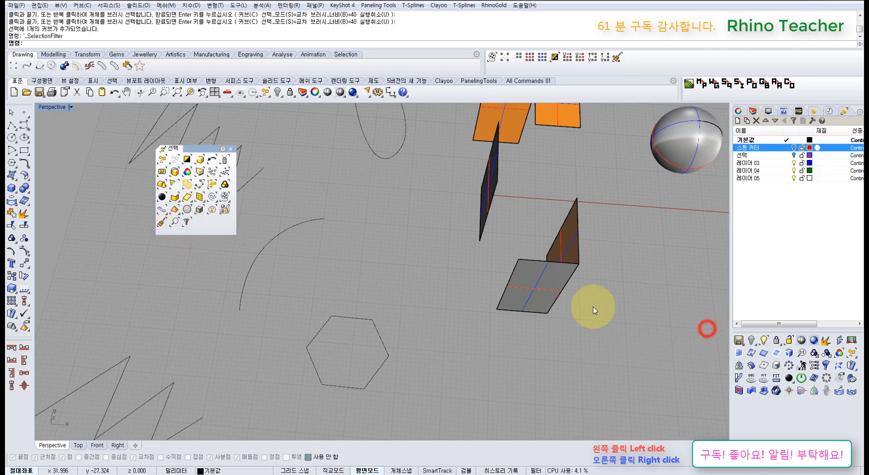
{"action": "left_click", "coordinate": [175, 222]}
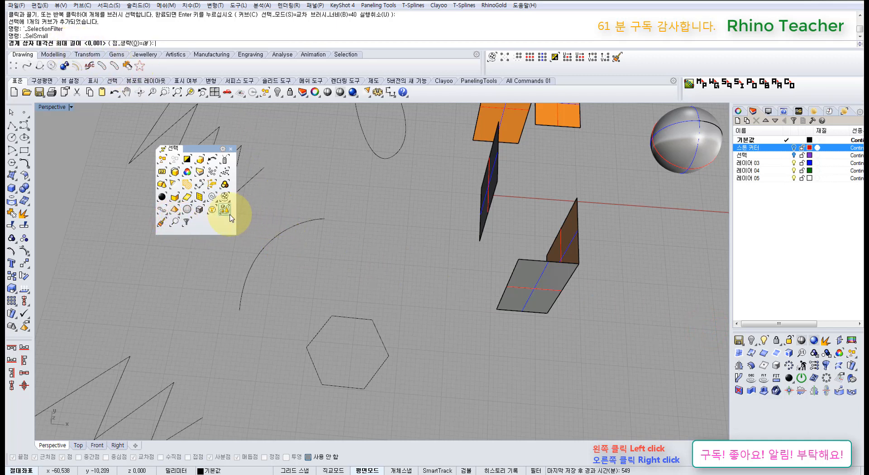
{"action": "key", "text": "Escape"}
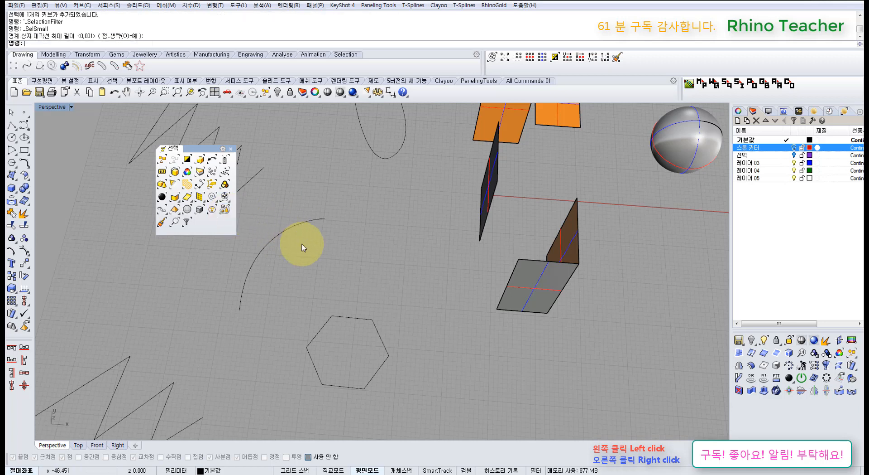
Use Lasso to enclose and select the upper zigzag lines, the arc-shaped curve and the hexagon, then clear the selection.
{"action": "left_click", "coordinate": [225, 201]}
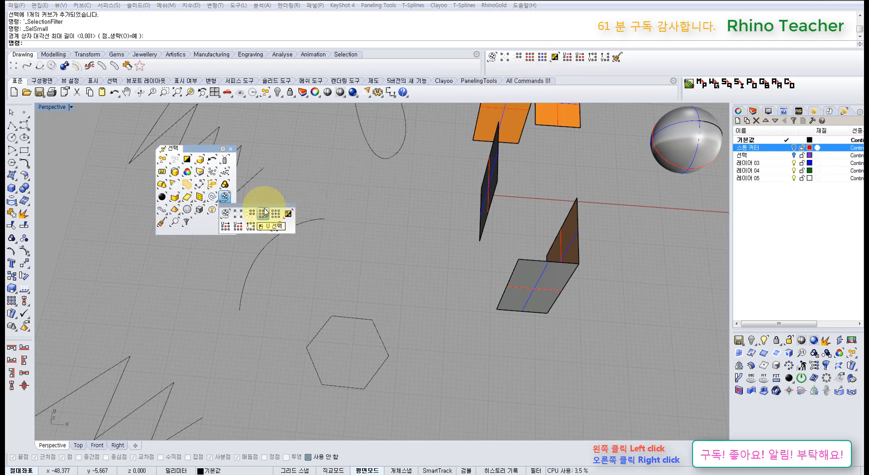
{"action": "left_click", "coordinate": [382, 173]}
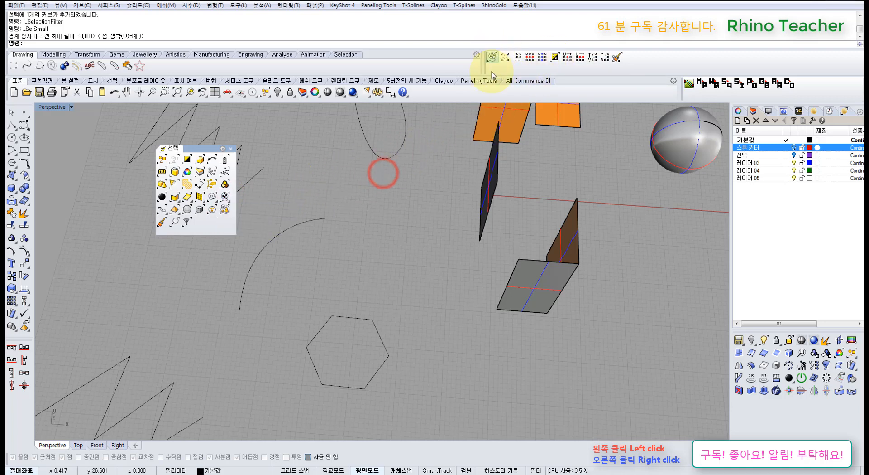
{"action": "right_click_drag", "start_coordinate": [406, 206], "coordinate": [394, 281], "text": "ctrl"}
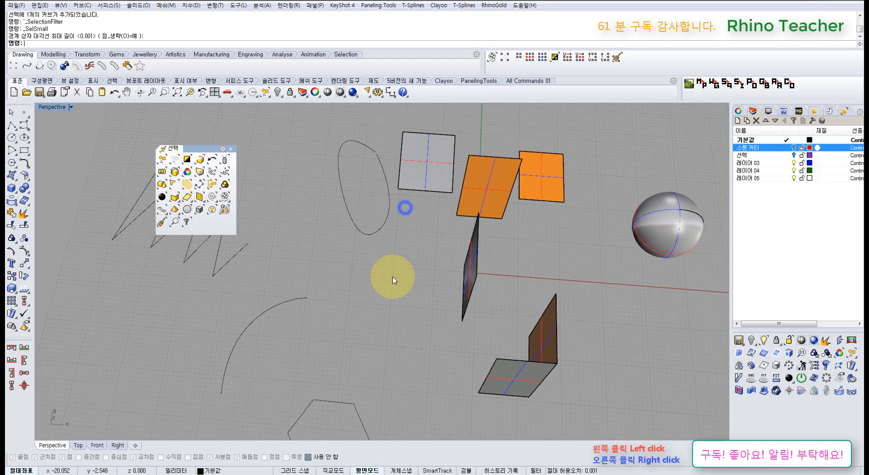
{"action": "left_click", "coordinate": [491, 58]}
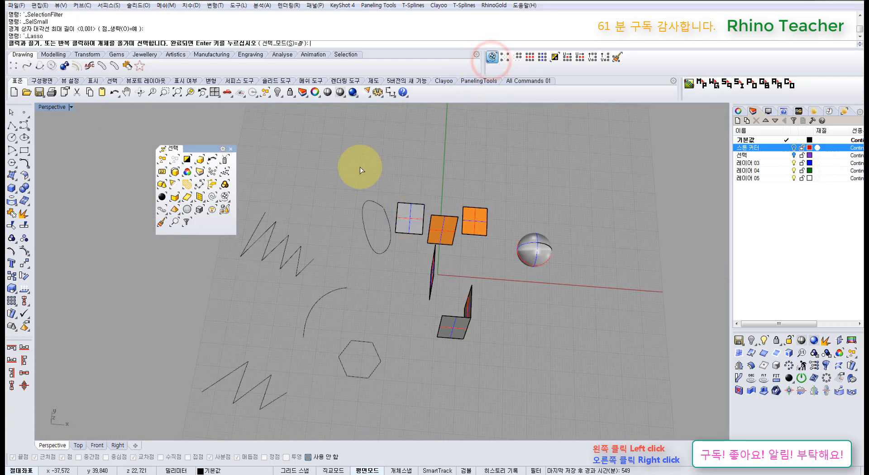
{"action": "mouse_move", "coordinate": [351, 167]}
{"action": "left_mouse_down"}
{"action": "mouse_move", "coordinate": [335, 167]}
{"action": "mouse_move", "coordinate": [243, 345]}
{"action": "mouse_move", "coordinate": [427, 291]}
{"action": "mouse_move", "coordinate": [390, 204]}
{"action": "mouse_move", "coordinate": [350, 214]}
{"action": "mouse_move", "coordinate": [379, 214]}
{"action": "left_mouse_up"}
{"action": "left_click", "coordinate": [347, 218]}
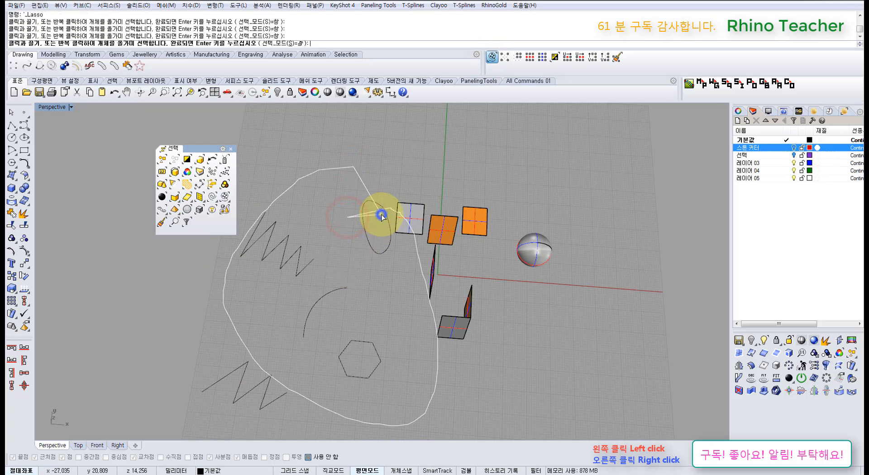
{"action": "key", "text": "Return"}
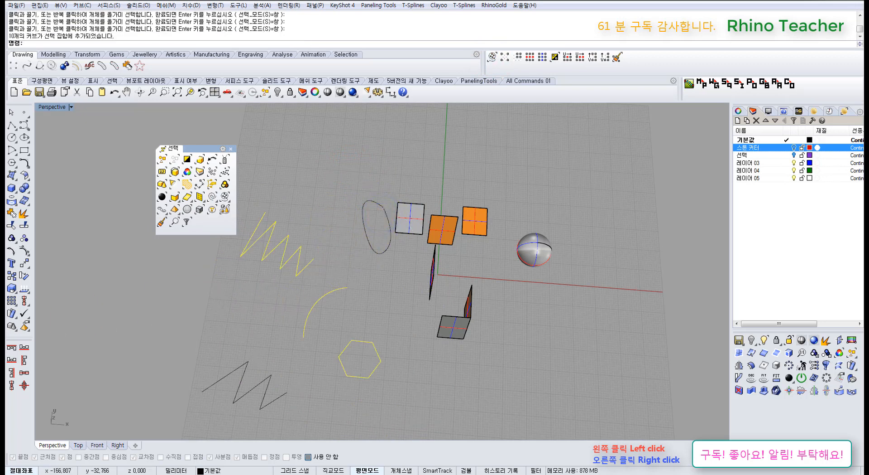
{"action": "key", "text": "Escape"}
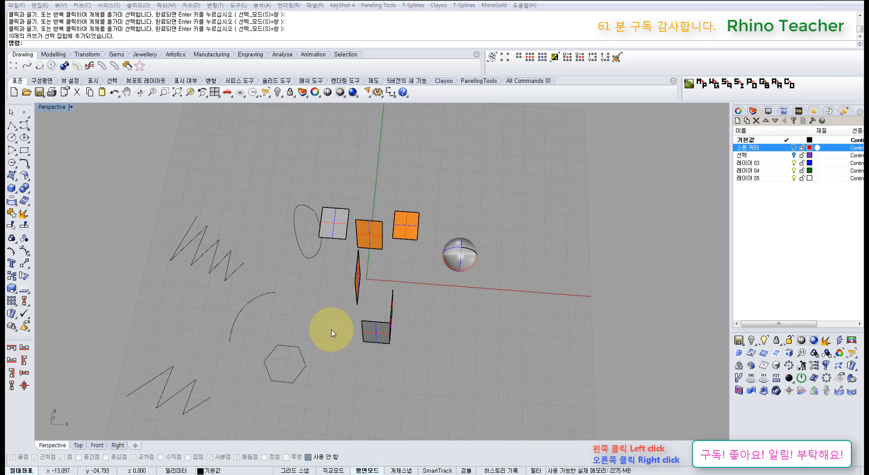
Select the sphere.
{"action": "right_click_drag", "start_coordinate": [413, 301], "coordinate": [471, 265]}
{"action": "left_click", "coordinate": [474, 251]}
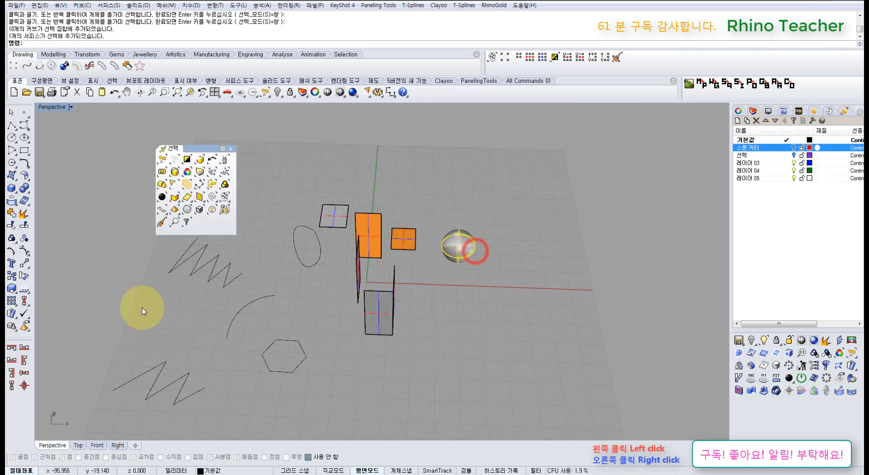
Turn on the sphere's control points and use Lasso to select a group of them beside its upper edge.
{"action": "right_click_drag", "start_coordinate": [420, 311], "coordinate": [413, 316]}
{"action": "key", "text": "F10"}
{"action": "scroll", "coordinate": [473, 243], "scroll_direction": "up", "scroll_amount": 6}
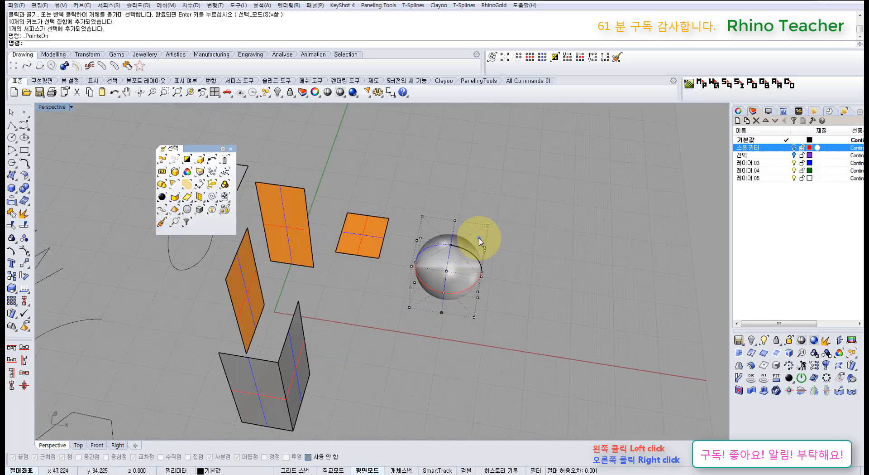
{"action": "right_click_drag", "start_coordinate": [479, 237], "coordinate": [462, 227]}
{"action": "left_click", "coordinate": [491, 58]}
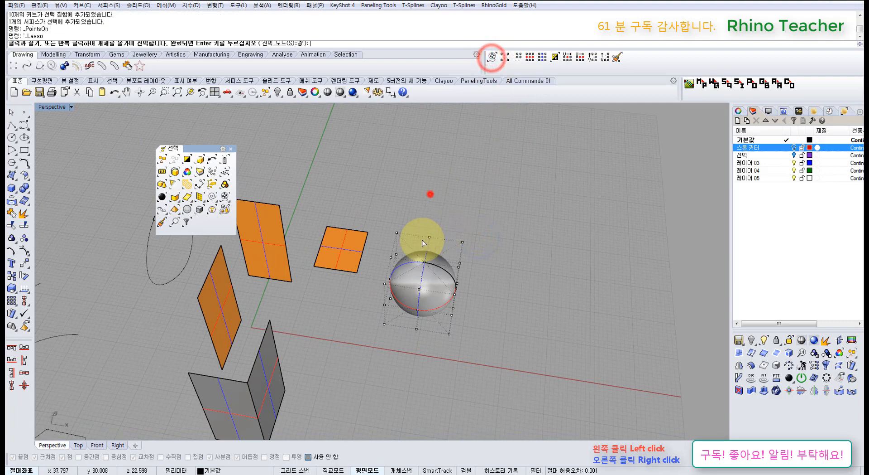
{"action": "mouse_move", "coordinate": [430, 194]}
{"action": "left_mouse_down"}
{"action": "mouse_move", "coordinate": [502, 259]}
{"action": "mouse_move", "coordinate": [489, 232]}
{"action": "left_mouse_up"}
{"action": "right_click", "coordinate": [488, 232]}
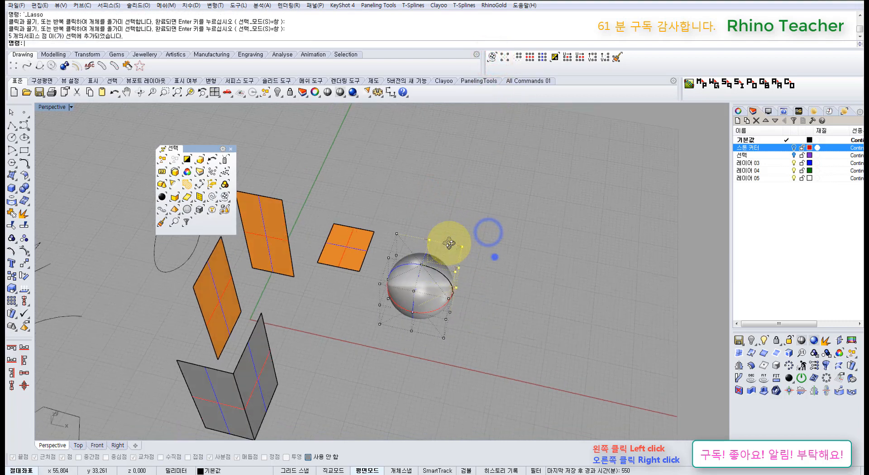
Select the control point at the top of the sphere and expand the selection three times with SelConnected.
{"action": "right_click_drag", "start_coordinate": [495, 257], "coordinate": [531, 236]}
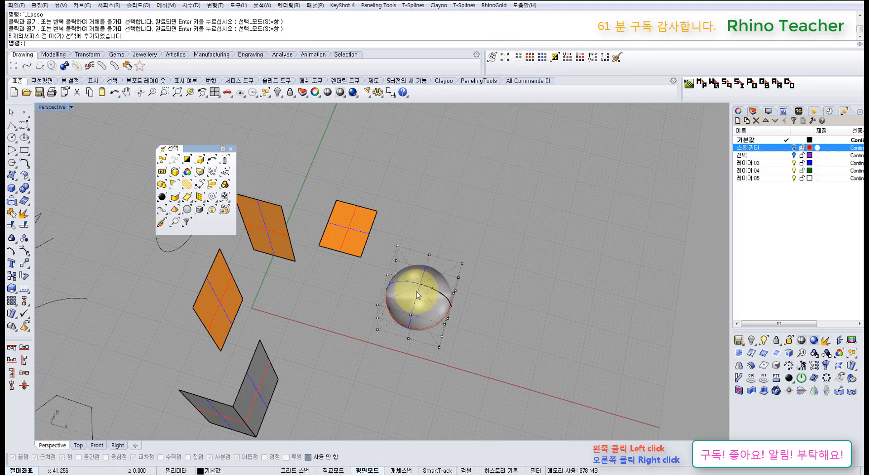
{"action": "scroll", "coordinate": [410, 281], "scroll_direction": "up", "scroll_amount": 3}
{"action": "left_click", "coordinate": [427, 274]}
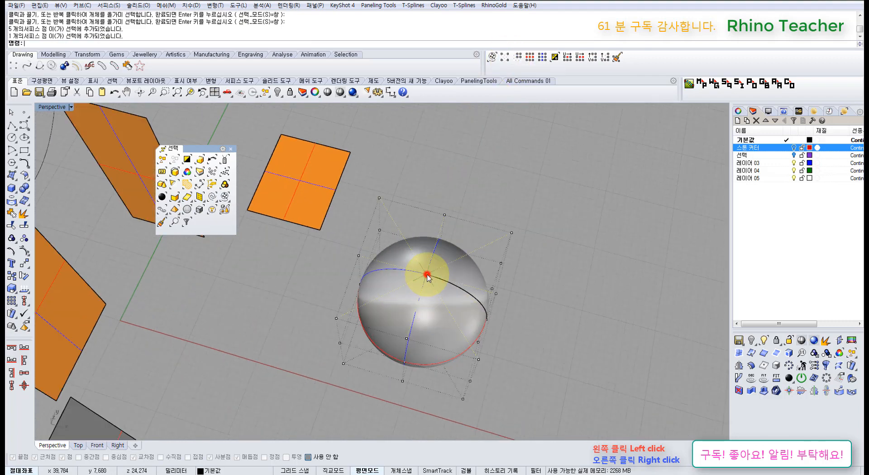
{"action": "left_click", "coordinate": [505, 59]}
{"action": "right_click_drag", "start_coordinate": [489, 195], "coordinate": [475, 116]}
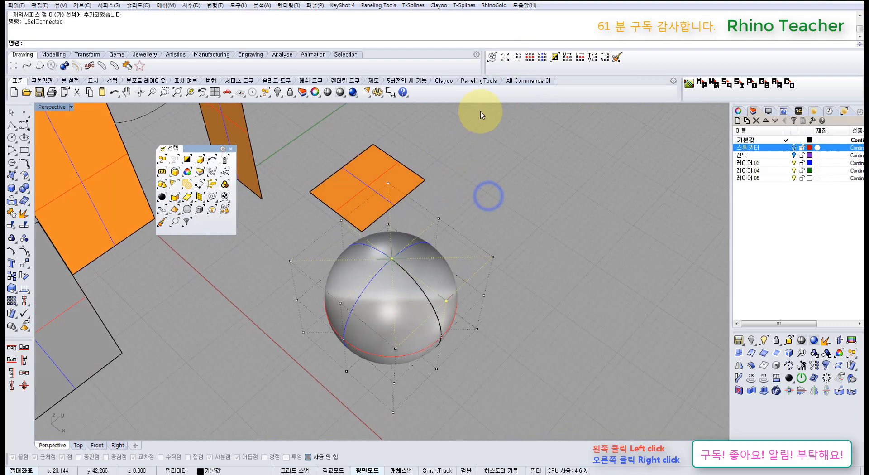
{"action": "left_click", "coordinate": [505, 58]}
{"action": "left_click", "coordinate": [506, 59]}
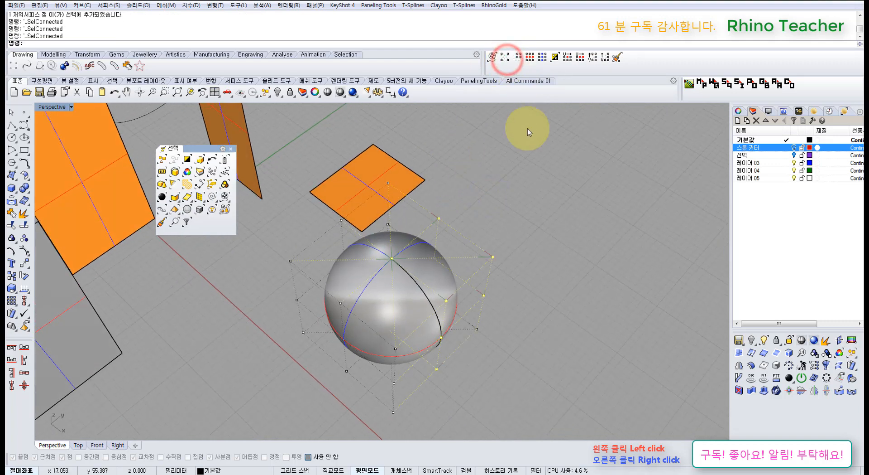
{"action": "right_click_drag", "start_coordinate": [548, 229], "coordinate": [470, 258]}
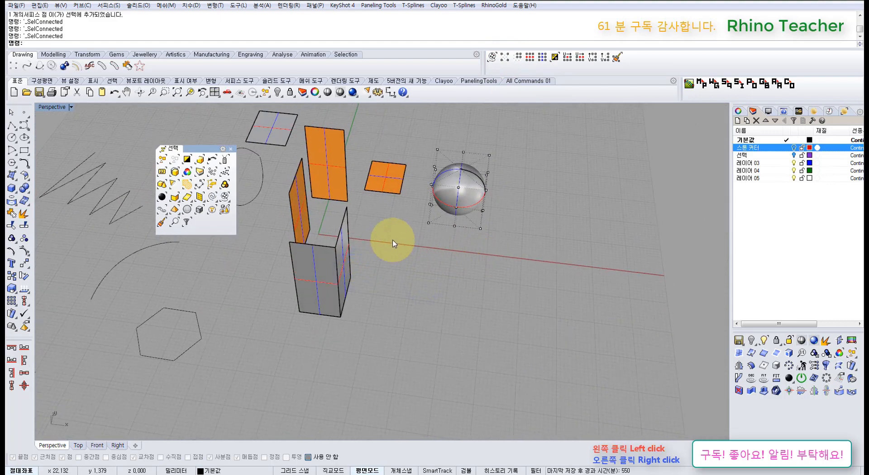
Create a Patch surface from the hexagon curve.
{"action": "right_click_drag", "start_coordinate": [277, 299], "coordinate": [410, 288]}
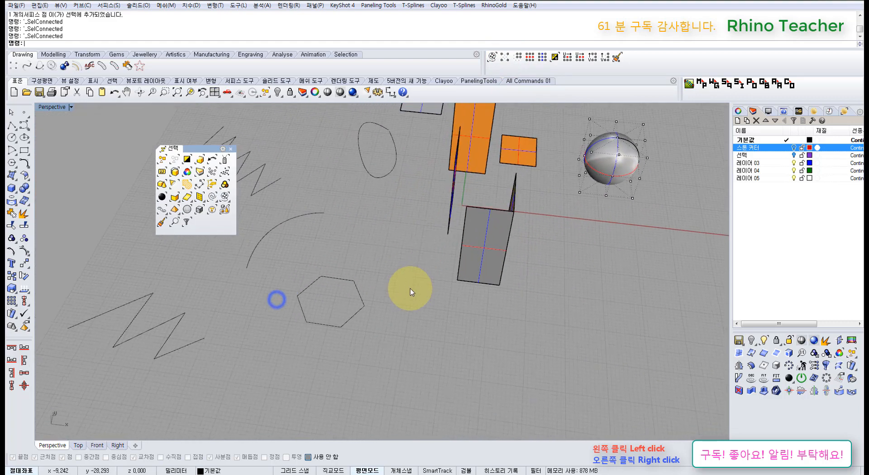
{"action": "left_click_drag", "start_coordinate": [292, 285], "coordinate": [290, 285]}
{"action": "left_click", "coordinate": [12, 175]}
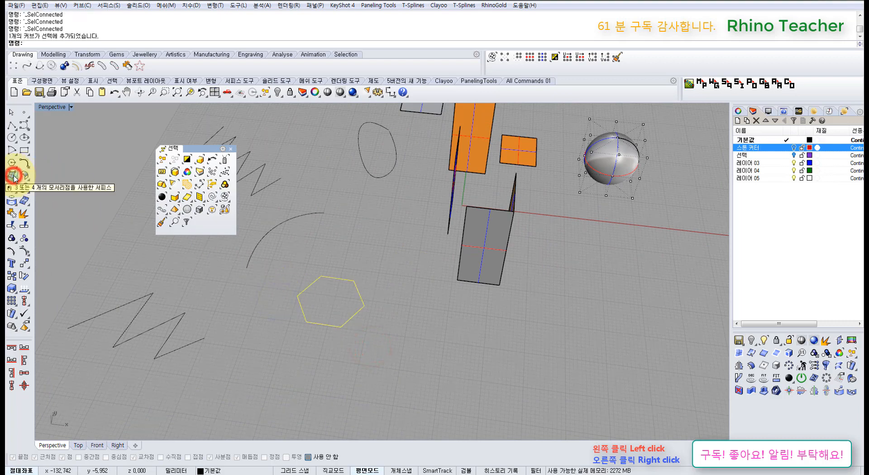
{"action": "left_click", "coordinate": [25, 193]}
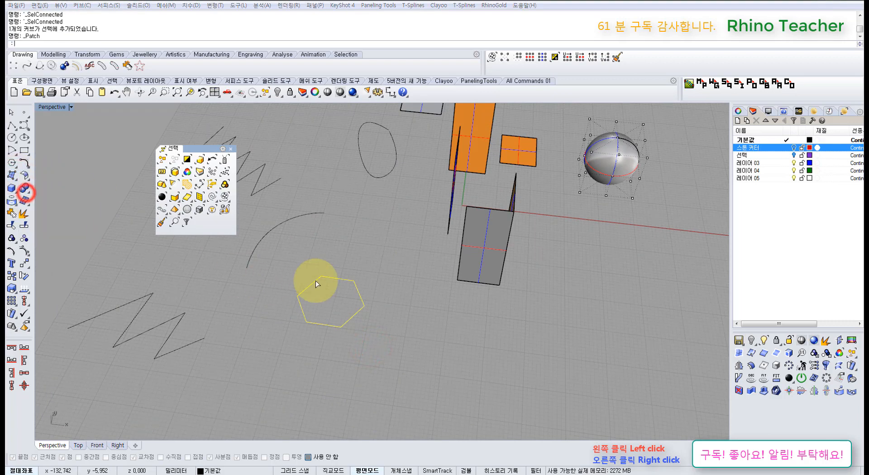
{"action": "right_click", "coordinate": [396, 290]}
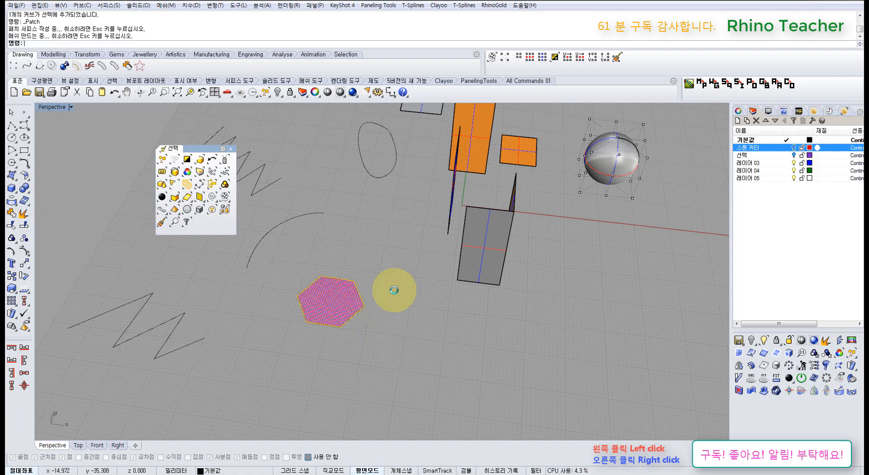
{"action": "left_click", "coordinate": [395, 291]}
Move the hexagonal patch surface beside the hexagon curve and turn on its control points.
{"action": "scroll", "coordinate": [328, 304], "scroll_direction": "up", "scroll_amount": 5}
{"action": "left_click", "coordinate": [331, 304]}
{"action": "scroll", "coordinate": [332, 304], "scroll_direction": "down", "scroll_amount": 5}
{"action": "left_click_drag", "start_coordinate": [355, 304], "coordinate": [471, 278]}
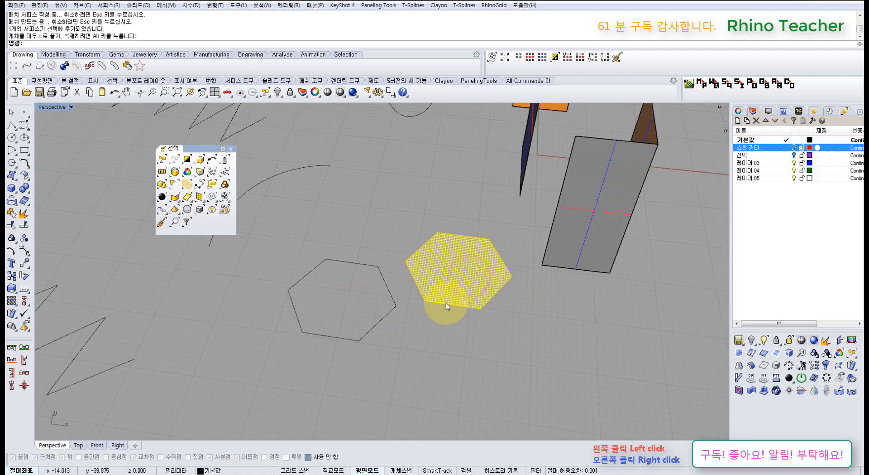
{"action": "key", "text": "F10"}
Turn on the gumball and raise a control point near the middle of the patch, then undo the move.
{"action": "scroll", "coordinate": [458, 254], "scroll_direction": "up", "scroll_amount": 5}
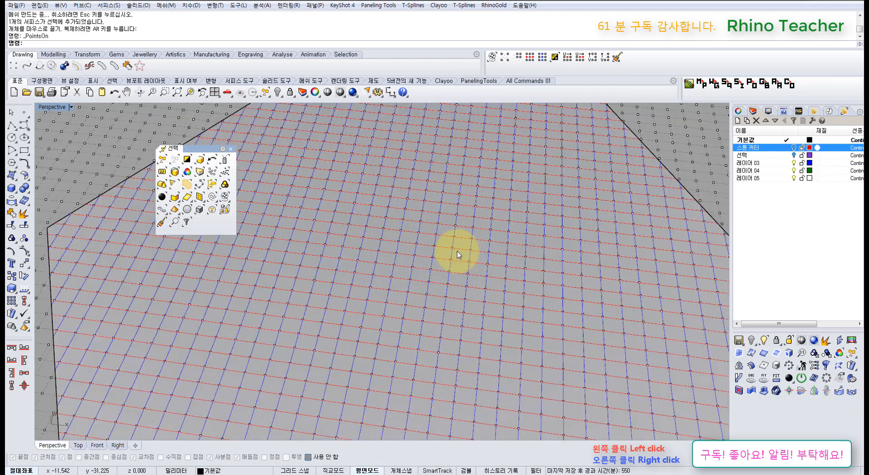
{"action": "left_click", "coordinate": [433, 261]}
{"action": "scroll", "coordinate": [423, 263], "scroll_direction": "down", "scroll_amount": 5}
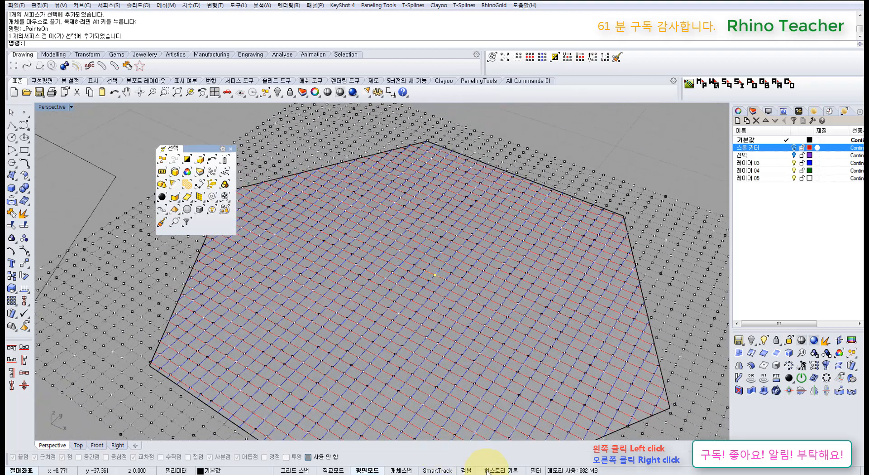
{"action": "left_click", "coordinate": [487, 471]}
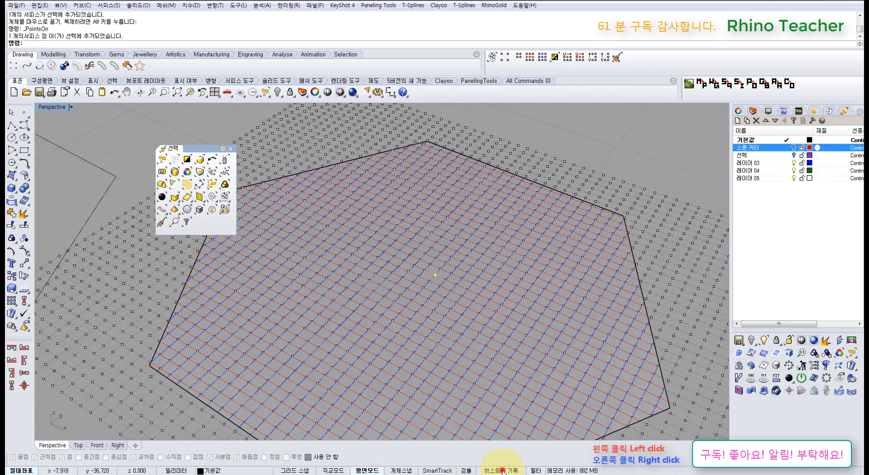
{"action": "left_click_drag", "start_coordinate": [438, 252], "coordinate": [431, 222]}
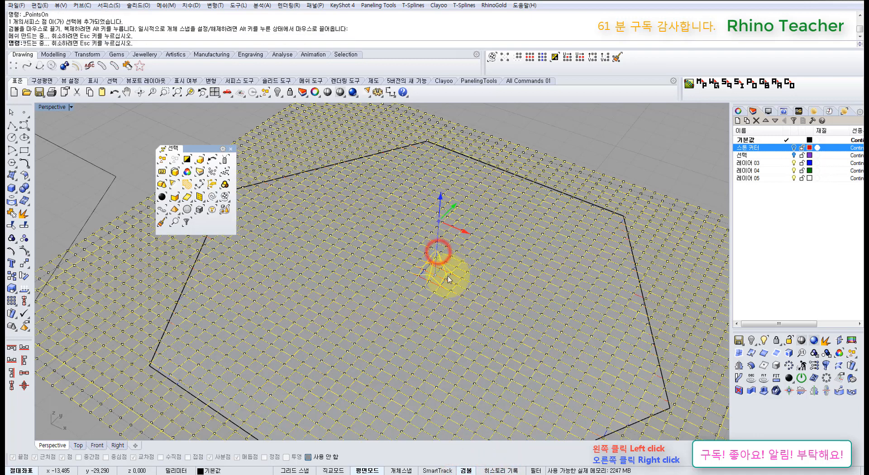
{"action": "key", "text": "ctrl+z"}
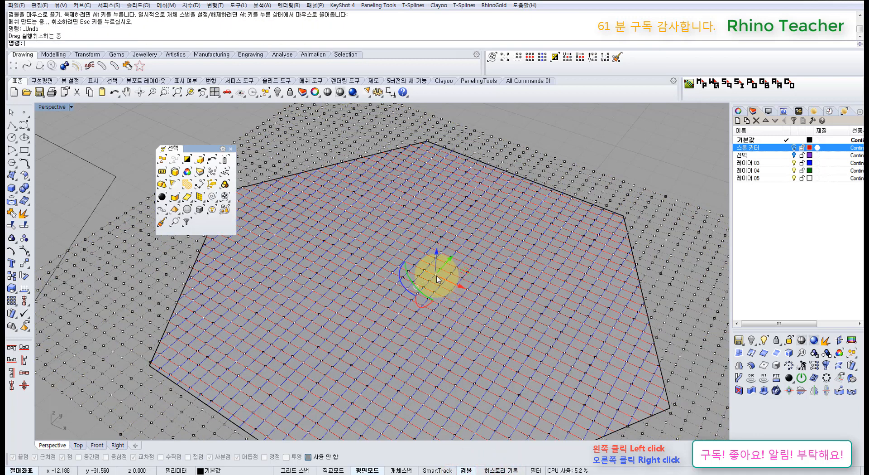
Turn off the gumball, reselect the central control point and expand the selection twice with SelConnected.
{"action": "scroll", "coordinate": [436, 278], "scroll_direction": "up", "scroll_amount": 5}
{"action": "left_click", "coordinate": [506, 58]}
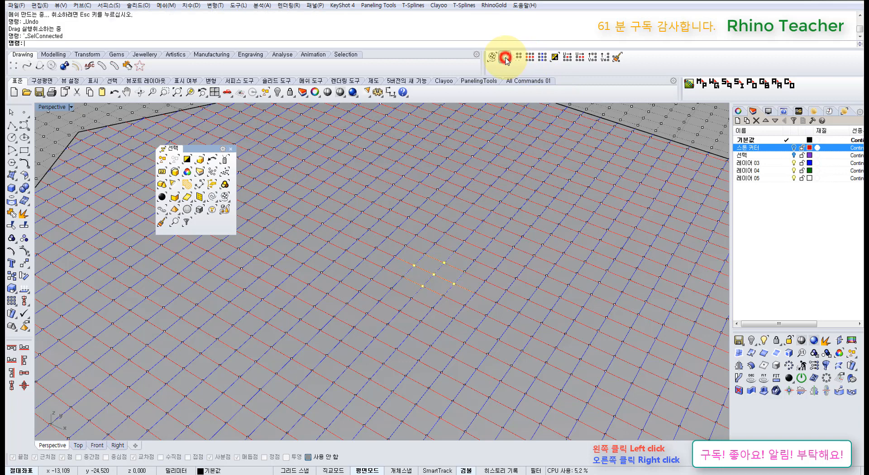
{"action": "left_click", "coordinate": [467, 471]}
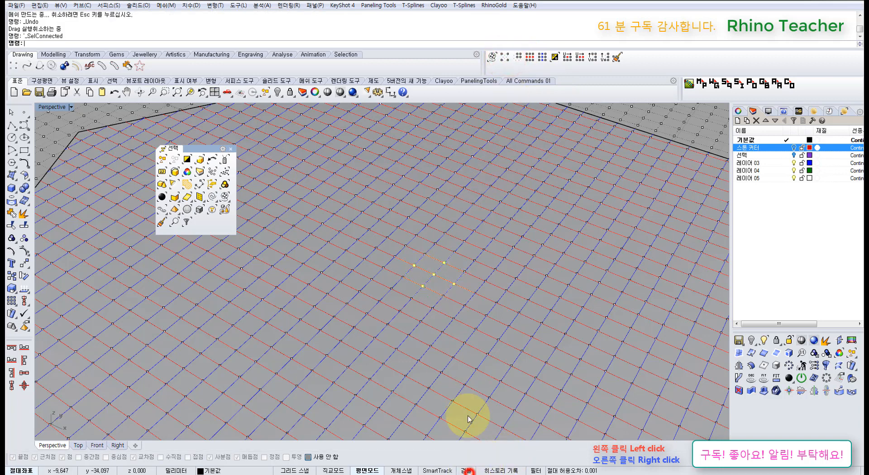
{"action": "left_click", "coordinate": [435, 275]}
{"action": "left_click", "coordinate": [507, 56]}
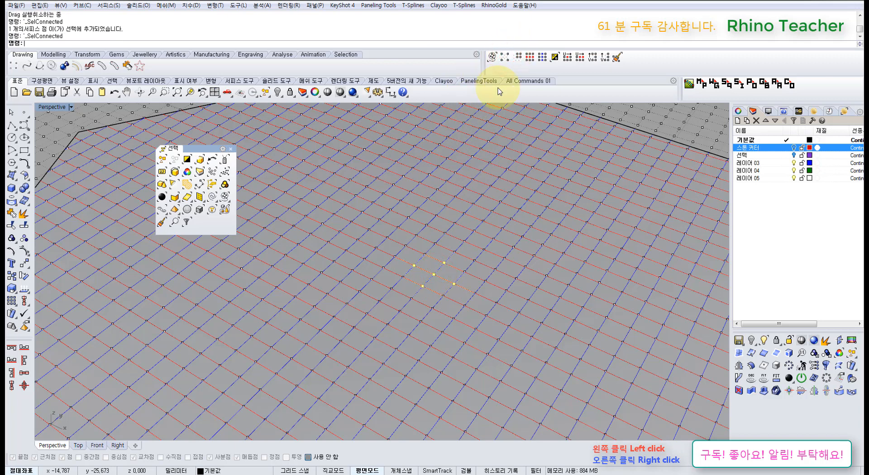
{"action": "left_click", "coordinate": [504, 57]}
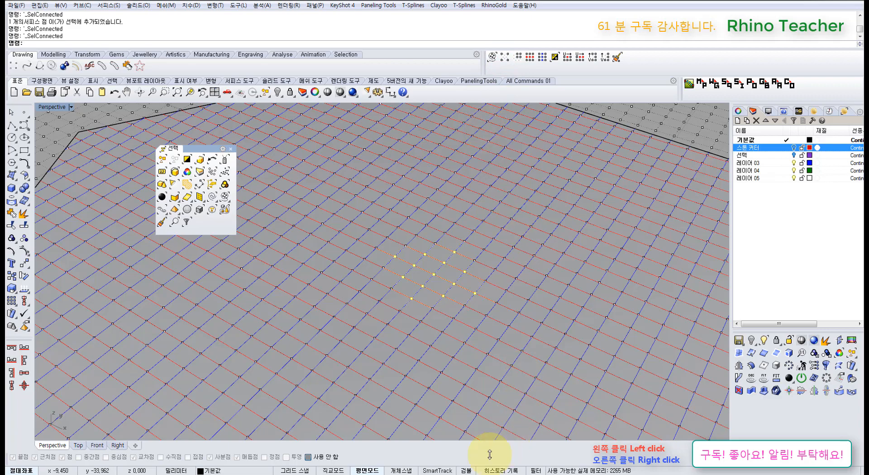
Raise the selected control points into a bump with the gumball, then undo the move and clear the selection.
{"action": "left_click", "coordinate": [469, 471]}
{"action": "scroll", "coordinate": [448, 296], "scroll_direction": "down", "scroll_amount": 5}
{"action": "left_click_drag", "start_coordinate": [442, 283], "coordinate": [441, 230]}
{"action": "right_click_drag", "start_coordinate": [507, 322], "coordinate": [482, 331]}
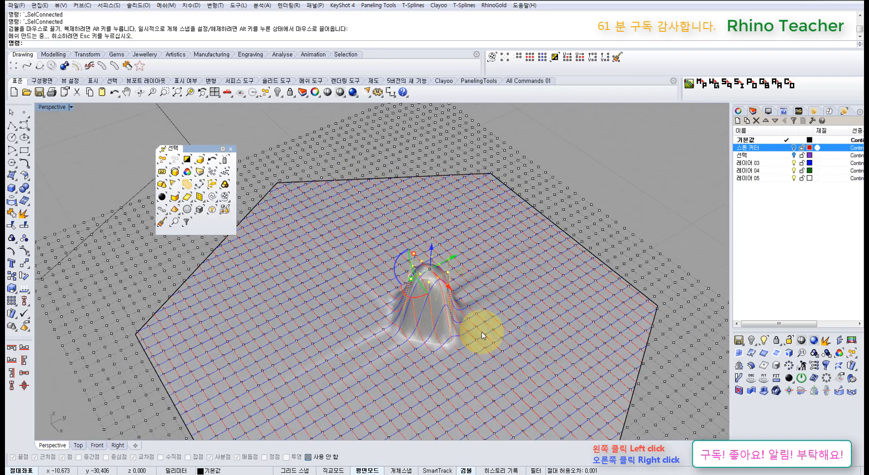
{"action": "key", "text": "ctrl+z"}
{"action": "left_click", "coordinate": [430, 324]}
{"action": "scroll", "coordinate": [425, 317], "scroll_direction": "up", "scroll_amount": 5}
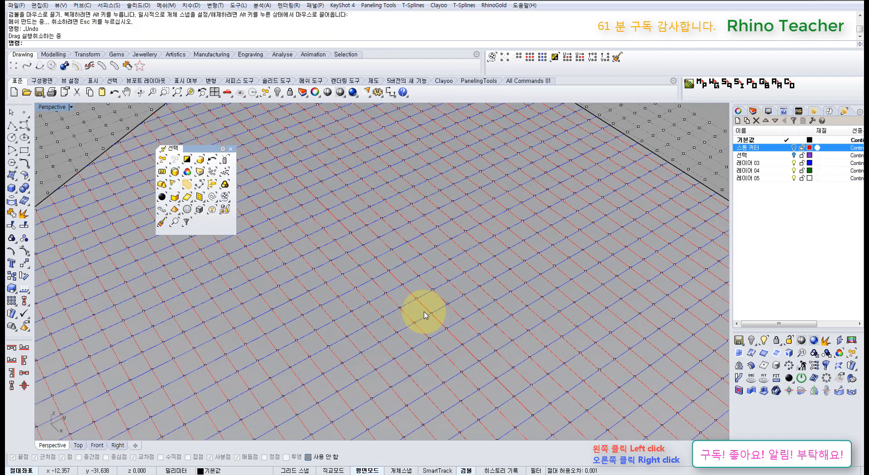
{"action": "left_click", "coordinate": [433, 314]}
{"action": "scroll", "coordinate": [447, 304], "scroll_direction": "up", "scroll_amount": 3}
{"action": "left_click", "coordinate": [447, 300]}
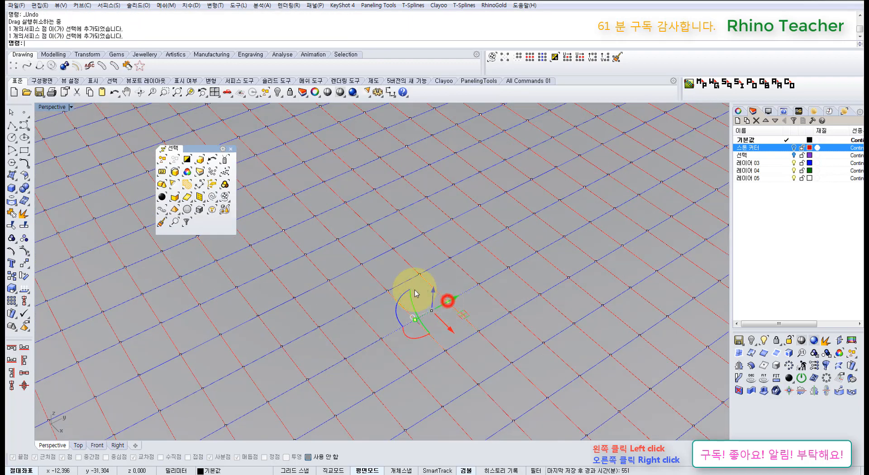
{"action": "left_click", "coordinate": [388, 290]}
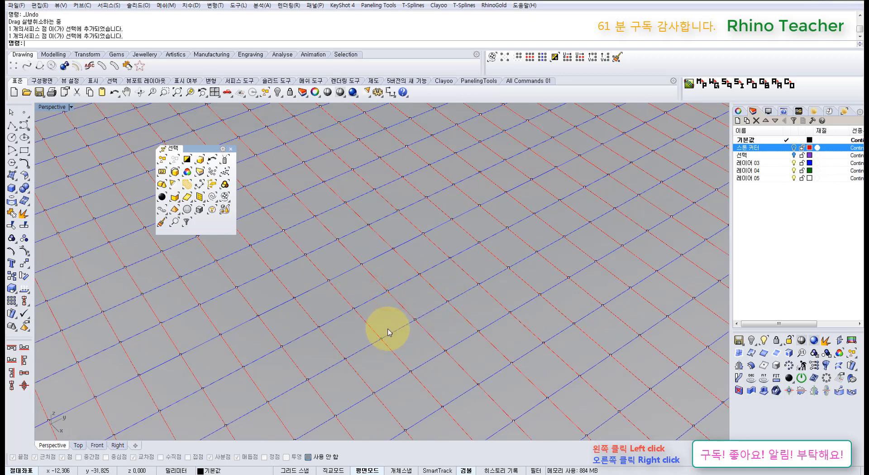
Select two adjacent control points on the patch, turn off the gumball and expand the selection with SelConnected.
{"action": "left_click", "coordinate": [417, 320]}
{"action": "left_click", "coordinate": [450, 305]}
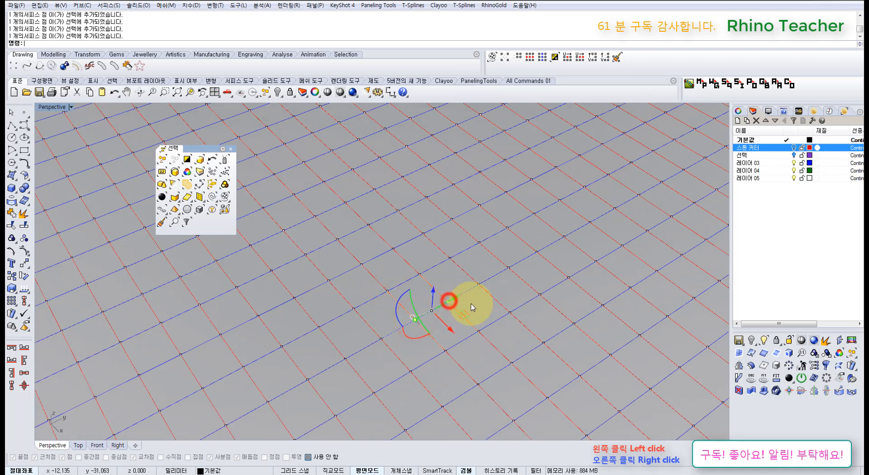
{"action": "scroll", "coordinate": [466, 301], "scroll_direction": "down", "scroll_amount": 3}
{"action": "left_click", "coordinate": [467, 469]}
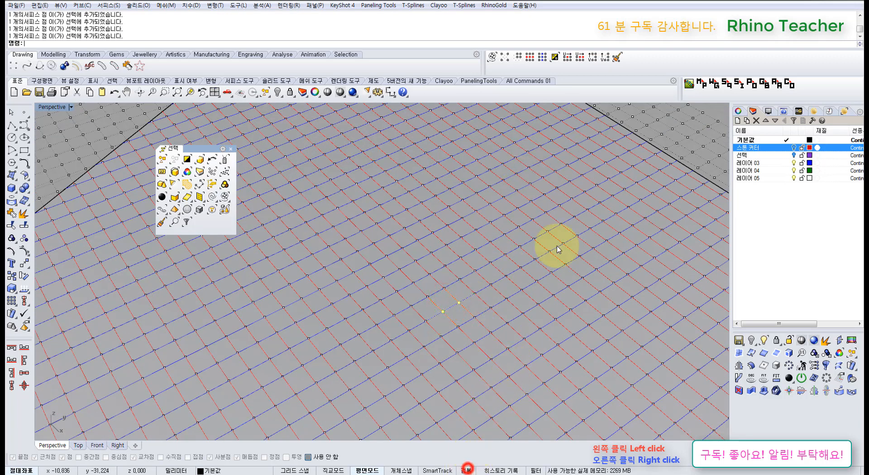
{"action": "left_click", "coordinate": [506, 58]}
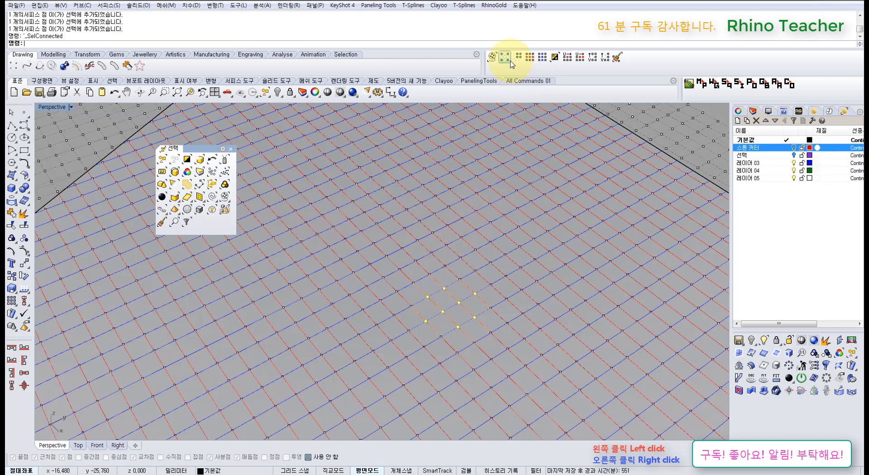
Select a single control point, then start SelUV and pick the hexagonal patch as its surface.
{"action": "left_click", "coordinate": [441, 336]}
{"action": "left_click", "coordinate": [519, 58]}
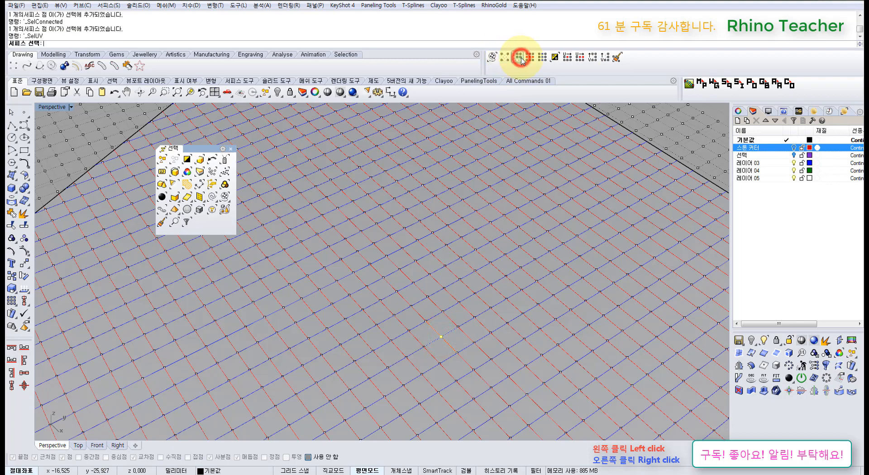
{"action": "left_click", "coordinate": [520, 57]}
{"action": "left_click", "coordinate": [520, 57]}
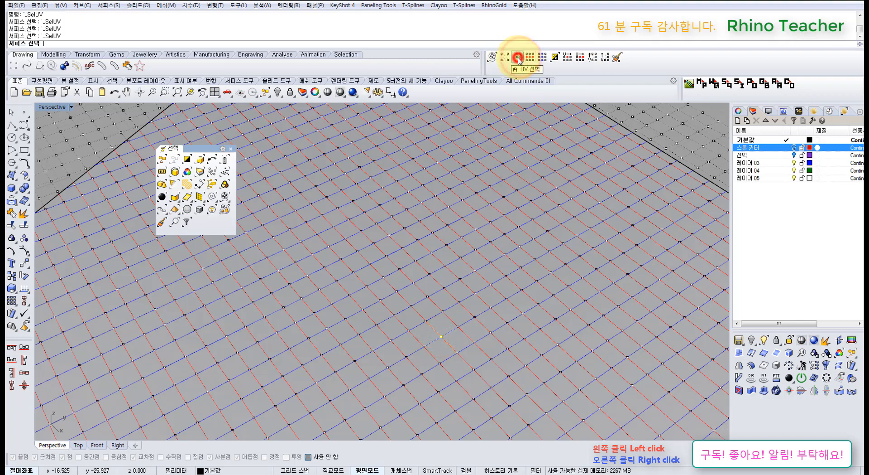
{"action": "left_click", "coordinate": [464, 290]}
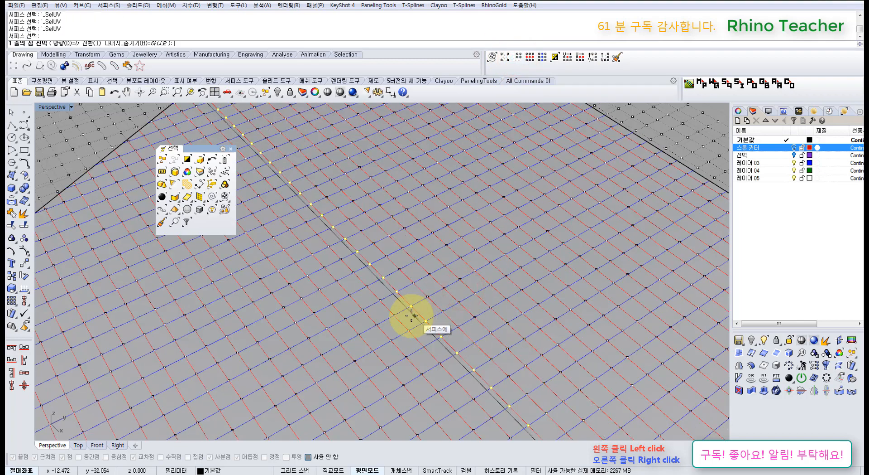
Switch the SelUV direction to V, set it to both directions, and select crossing rows of control points near the hexagonal patch's centre.
{"action": "scroll", "coordinate": [389, 326], "scroll_direction": "down", "scroll_amount": 4}
{"action": "scroll", "coordinate": [402, 317], "scroll_direction": "down", "scroll_amount": 3}
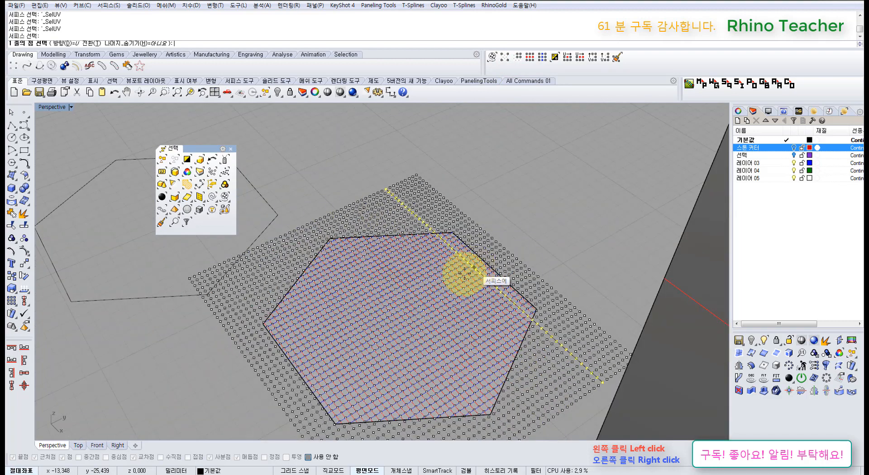
{"action": "left_click", "coordinate": [90, 43]}
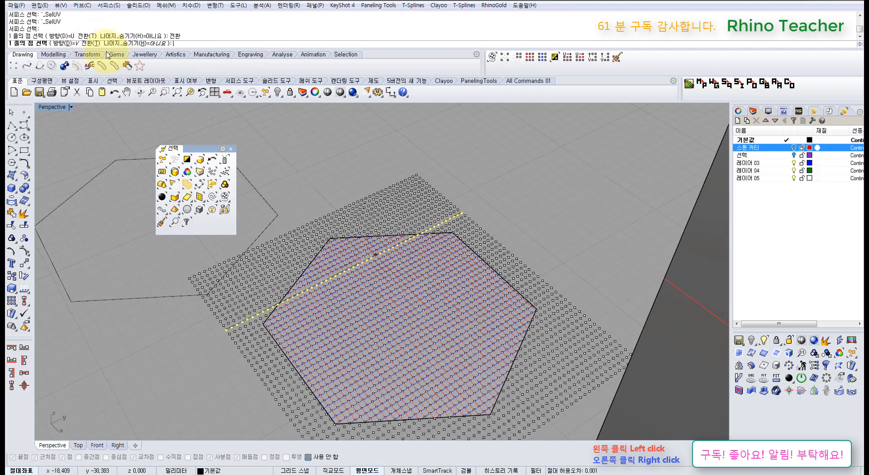
{"action": "left_click", "coordinate": [66, 43]}
{"action": "left_click", "coordinate": [80, 43]}
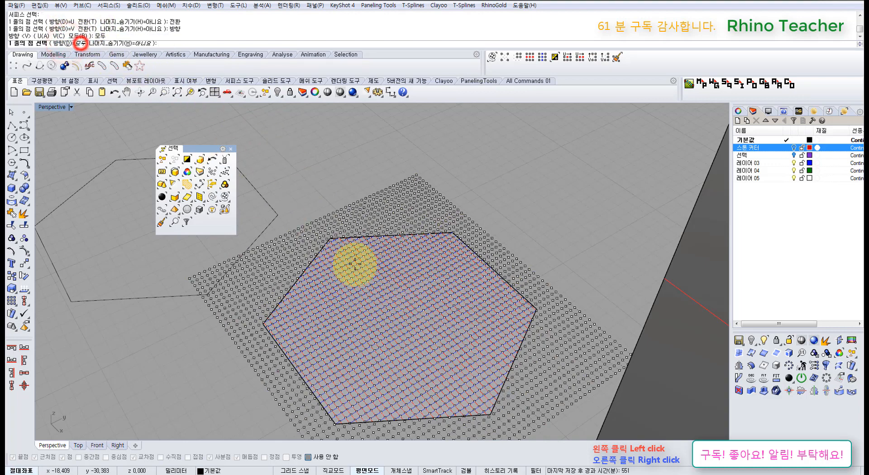
{"action": "scroll", "coordinate": [398, 324], "scroll_direction": "up", "scroll_amount": 3}
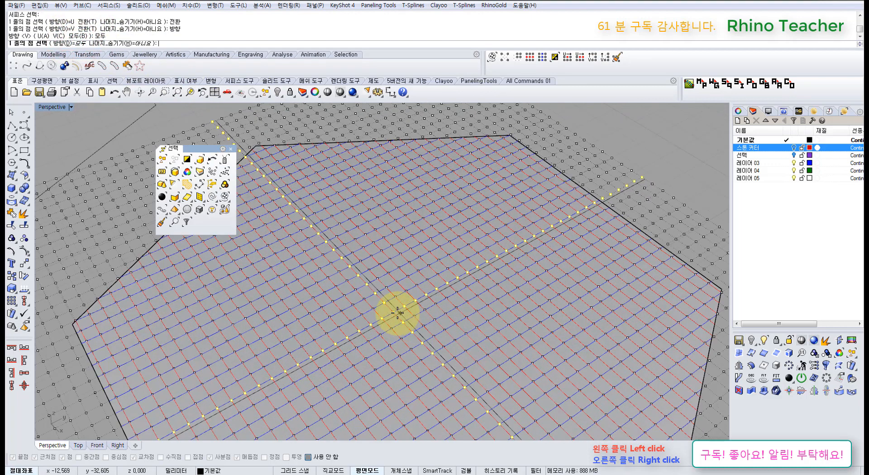
{"action": "left_click", "coordinate": [395, 310]}
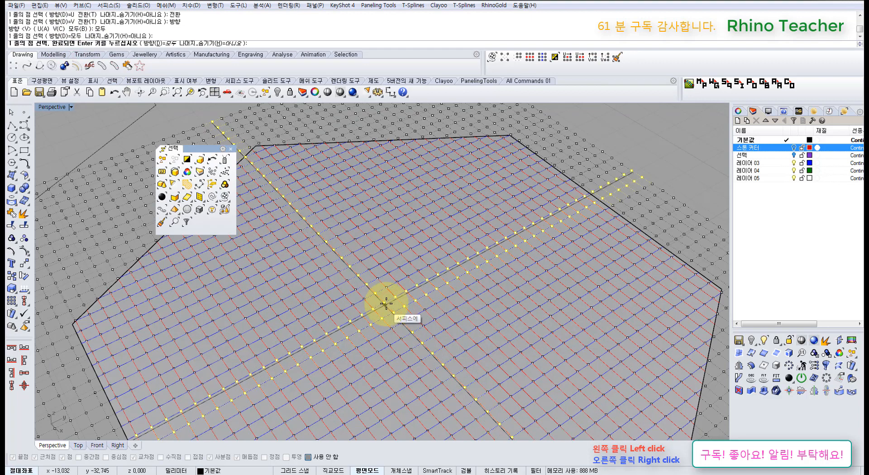
{"action": "right_click", "coordinate": [409, 294]}
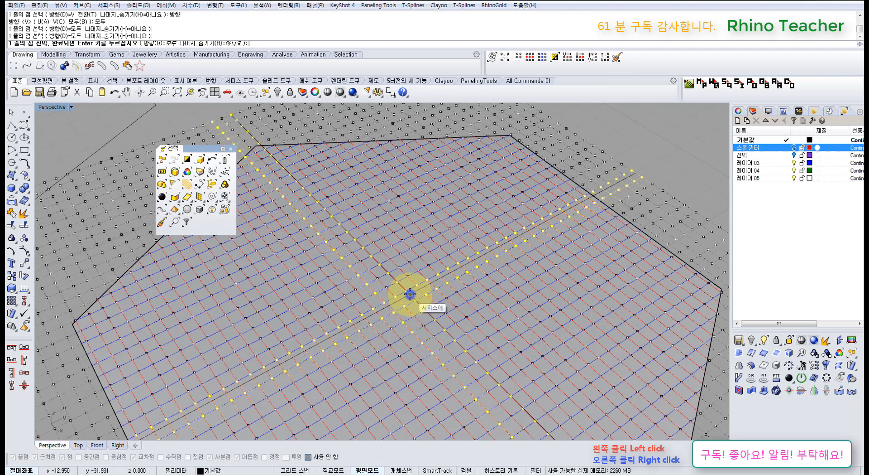
Turn on the gumball, raise the selected crossing rows into ridges, undo the move and clear the selection.
{"action": "left_click", "coordinate": [466, 470]}
{"action": "left_click_drag", "start_coordinate": [404, 288], "coordinate": [413, 318]}
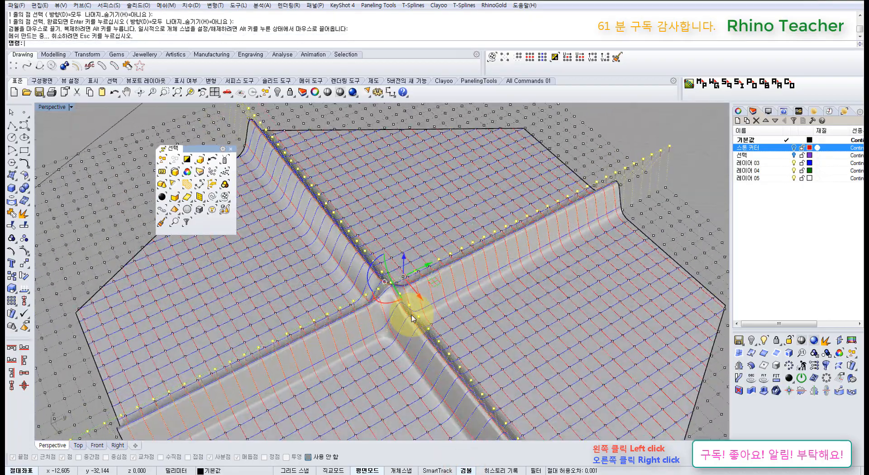
{"action": "scroll", "coordinate": [412, 318], "scroll_direction": "down", "scroll_amount": 5}
{"action": "right_click_drag", "start_coordinate": [442, 266], "coordinate": [510, 123]}
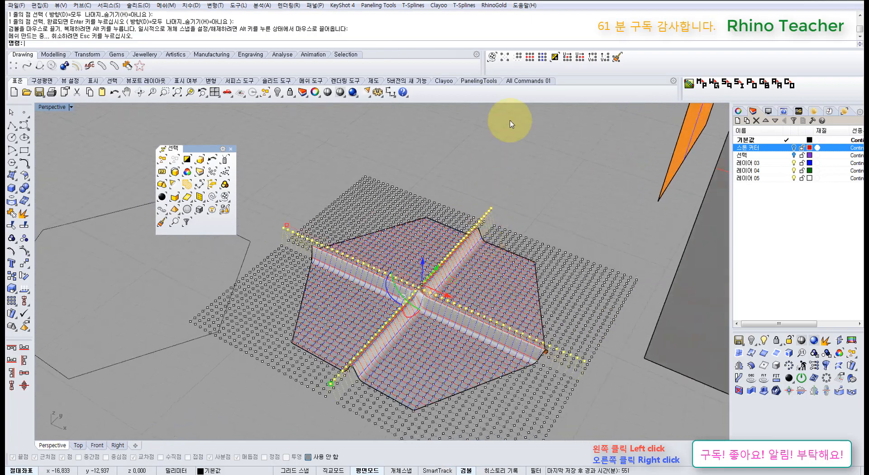
{"action": "key", "text": "ctrl+z"}
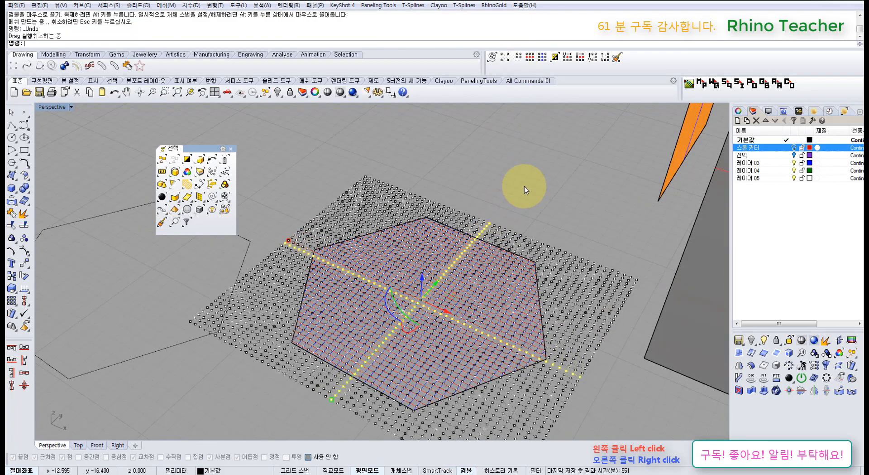
{"action": "key", "text": "Escape"}
{"action": "right_click", "coordinate": [457, 246]}
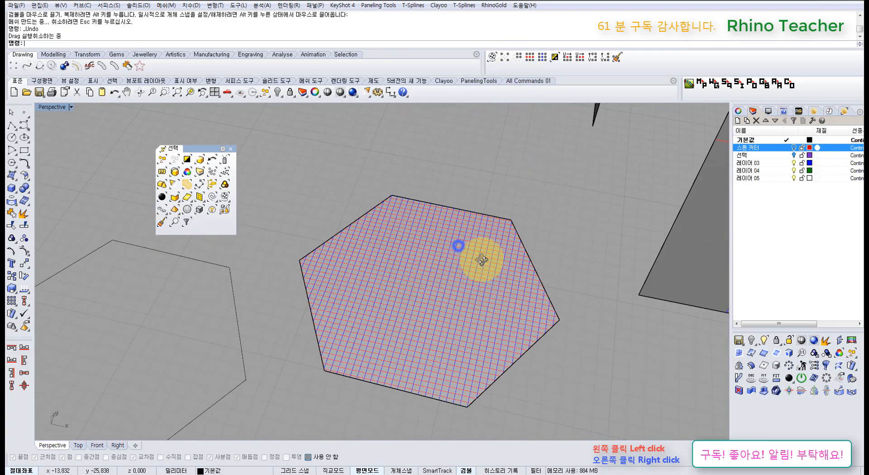
Select the hexagonal patch and turn on its control points.
{"action": "left_click", "coordinate": [437, 295]}
{"action": "key", "text": "F10"}
{"action": "right_click_drag", "start_coordinate": [460, 274], "coordinate": [415, 261]}
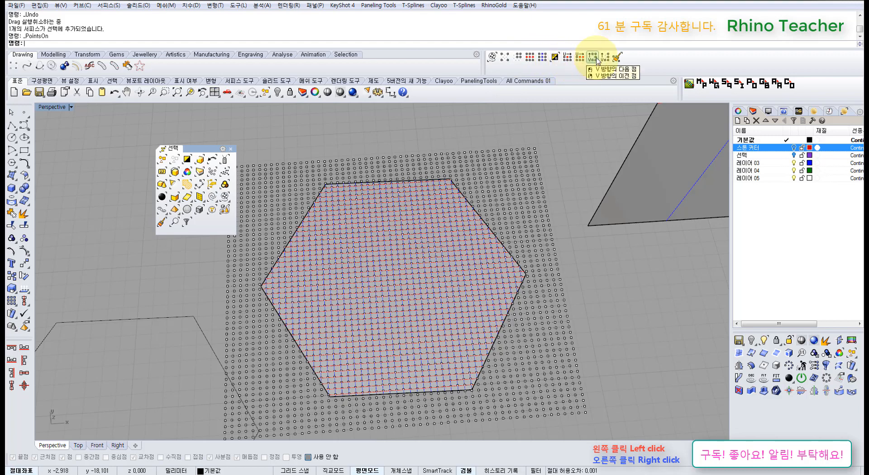
Edit the 24 x 24 icon of the NextV/PrevV button, painting its blank white square blue, and save the button.
{"action": "right_click", "coordinate": [593, 58], "text": "shift"}
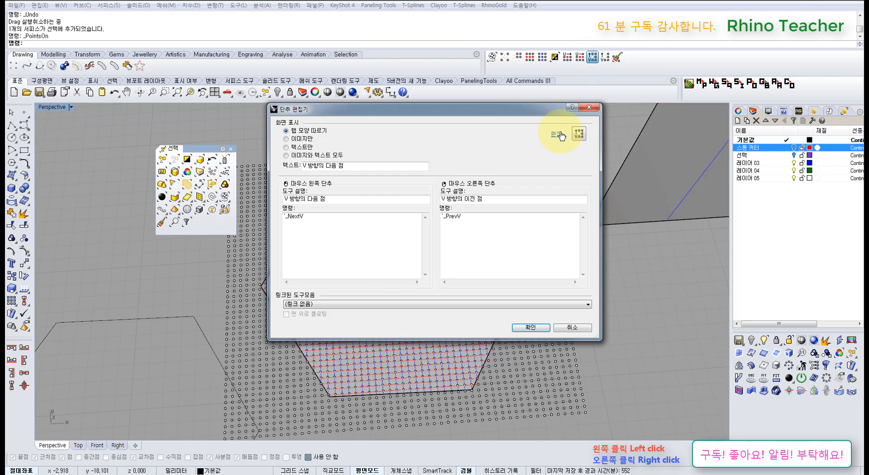
{"action": "left_click", "coordinate": [555, 136]}
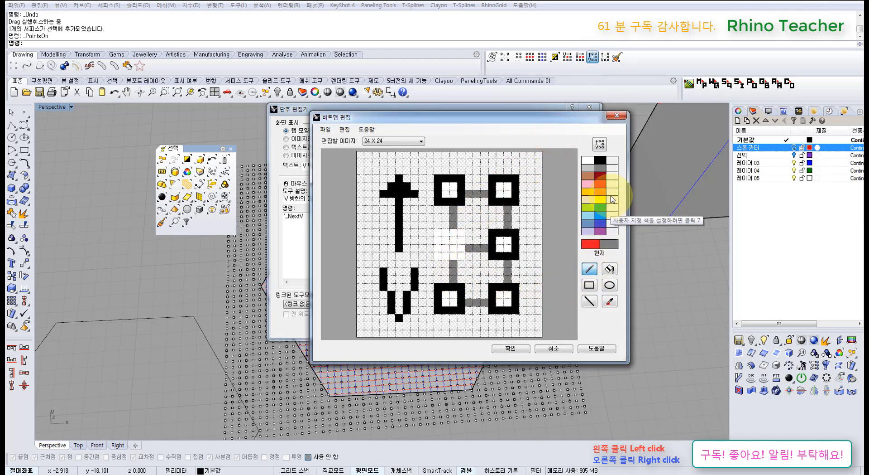
{"action": "left_click", "coordinate": [601, 224]}
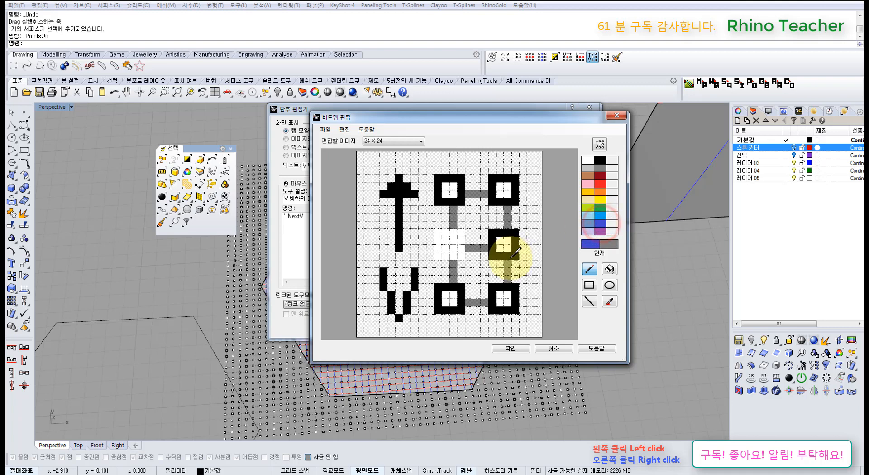
{"action": "left_click", "coordinate": [602, 214]}
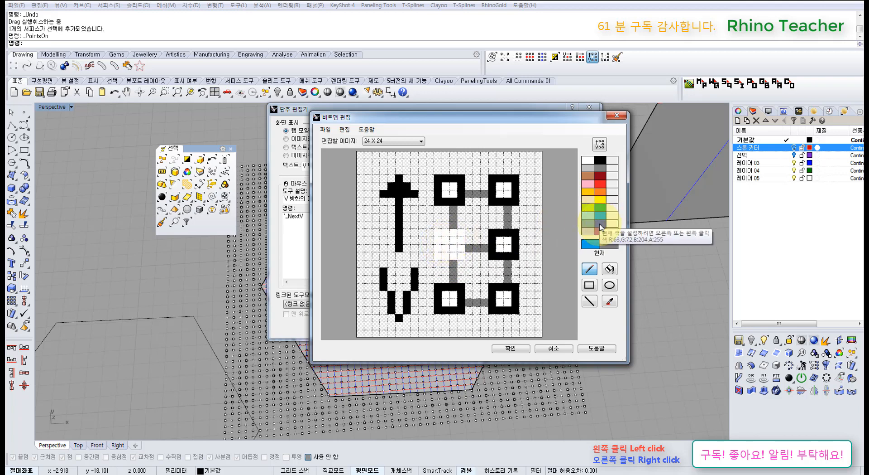
{"action": "left_click", "coordinate": [601, 228]}
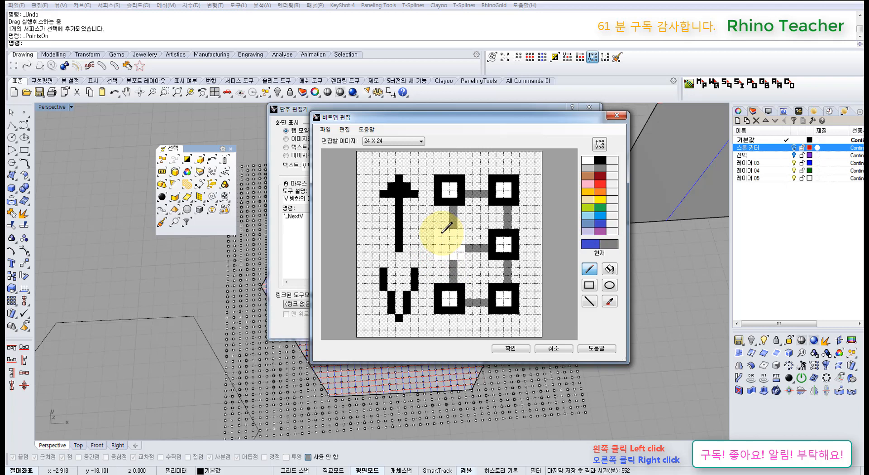
{"action": "left_click_drag", "start_coordinate": [446, 256], "coordinate": [440, 246]}
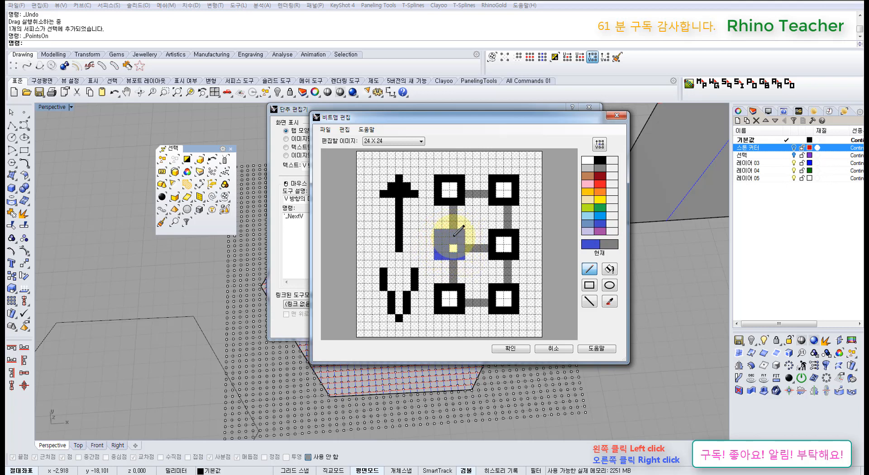
{"action": "left_click_drag", "start_coordinate": [454, 236], "coordinate": [465, 272]}
{"action": "left_click", "coordinate": [512, 348]}
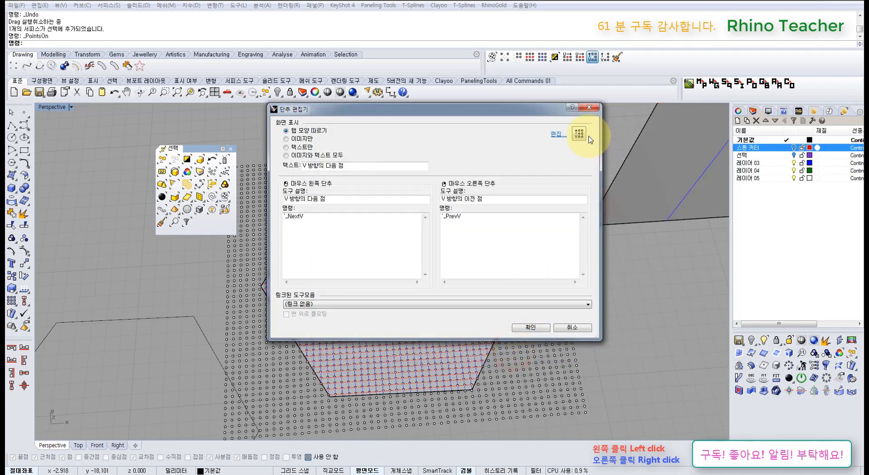
{"action": "left_click", "coordinate": [535, 331]}
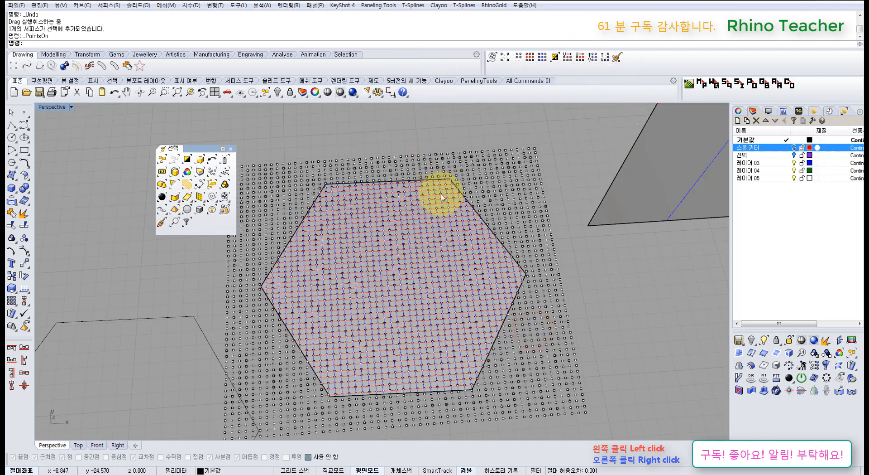
Turn off the gumball and expand one selected control point to its U row with SelU, then to the whole grid with SelV.
{"action": "left_click", "coordinate": [369, 299]}
{"action": "right_click_drag", "start_coordinate": [559, 202], "coordinate": [514, 199]}
{"action": "left_click", "coordinate": [466, 469]}
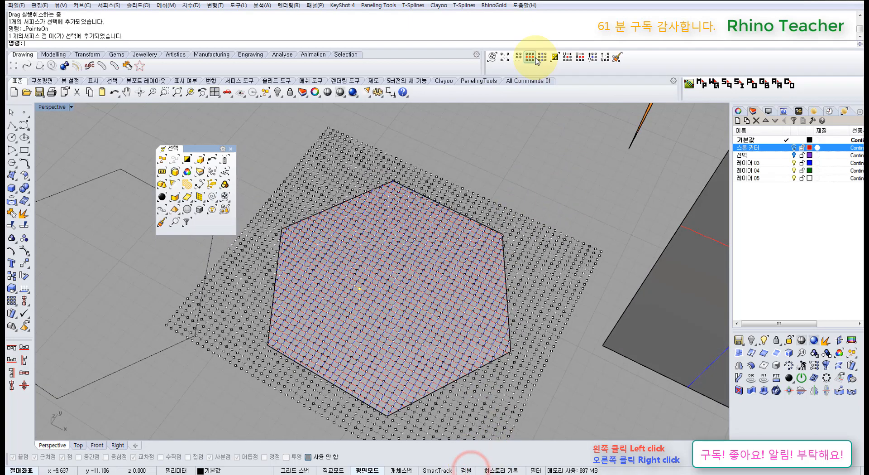
{"action": "right_click_drag", "start_coordinate": [399, 282], "coordinate": [370, 314]}
{"action": "scroll", "coordinate": [369, 314], "scroll_direction": "up", "scroll_amount": 6}
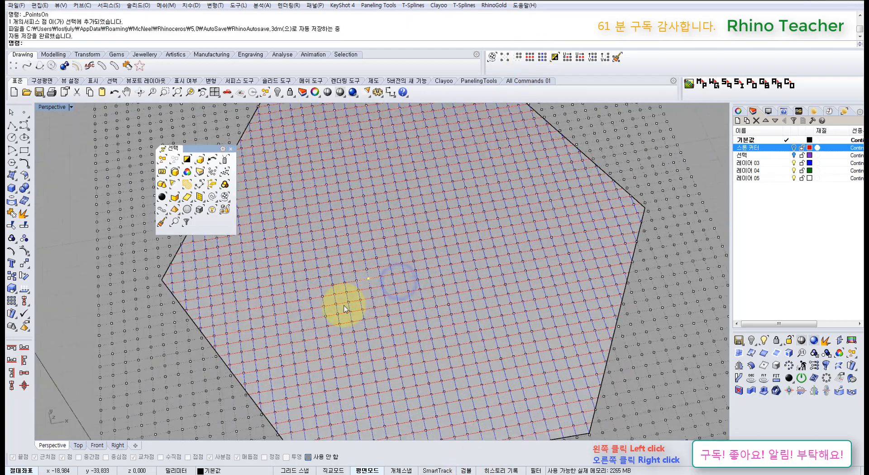
{"action": "left_click", "coordinate": [530, 58]}
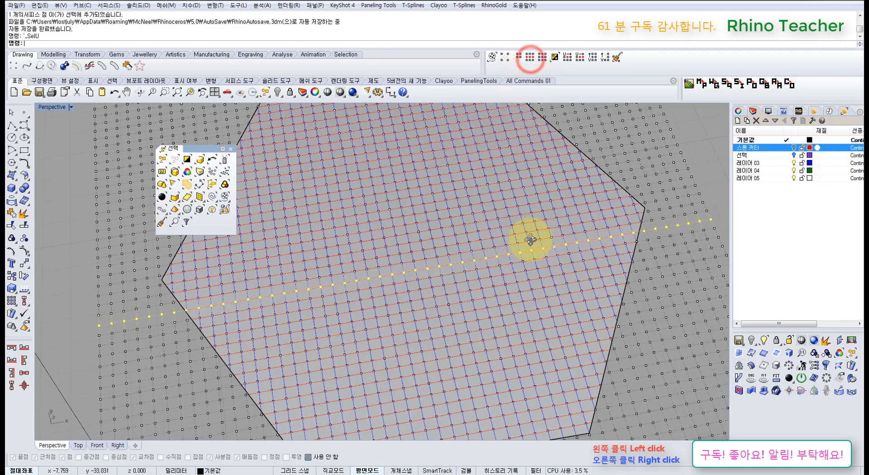
{"action": "right_click_drag", "start_coordinate": [528, 238], "coordinate": [408, 252]}
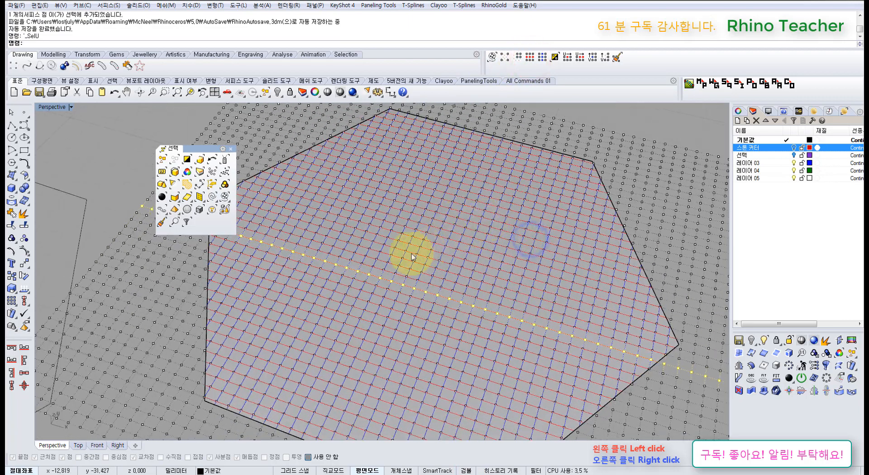
{"action": "left_click", "coordinate": [542, 58]}
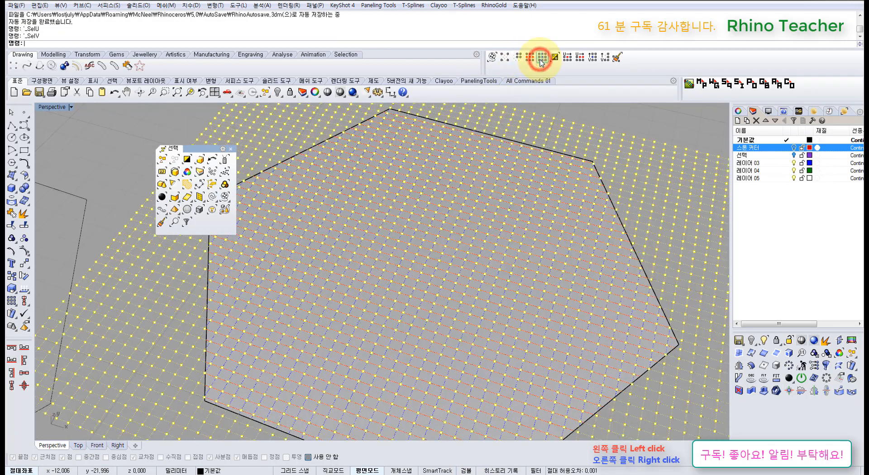
Select a single control point near the patch's centre, extend it along its V row with SelV, and clear the selection.
{"action": "left_click", "coordinate": [398, 295]}
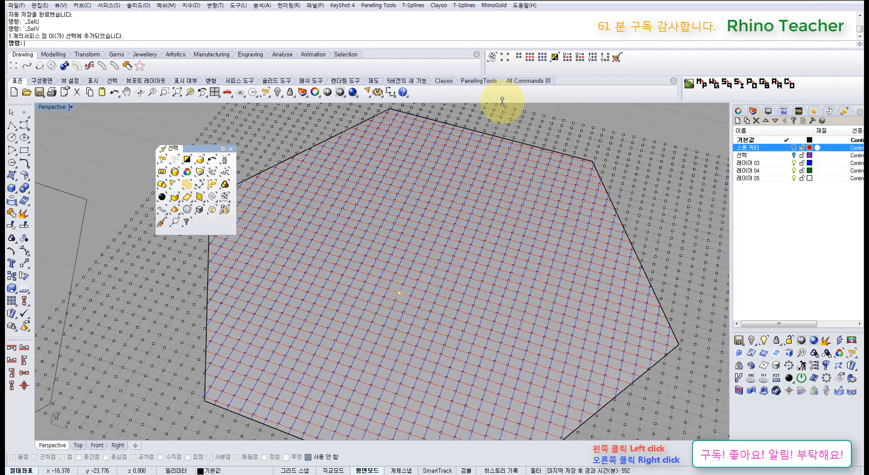
{"action": "left_click", "coordinate": [402, 286]}
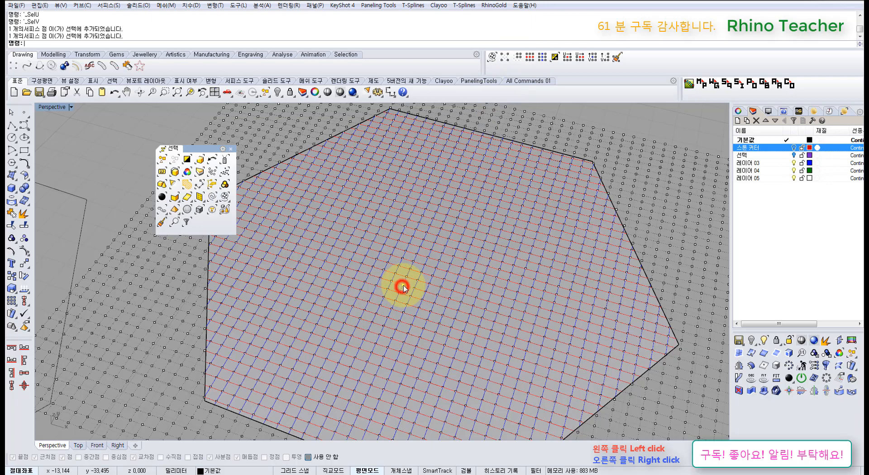
{"action": "left_click", "coordinate": [546, 60]}
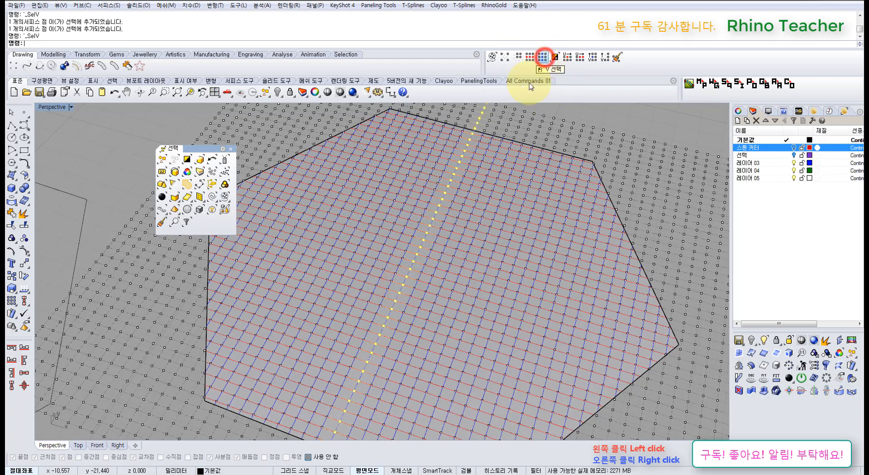
{"action": "right_click_drag", "start_coordinate": [383, 217], "coordinate": [425, 288]}
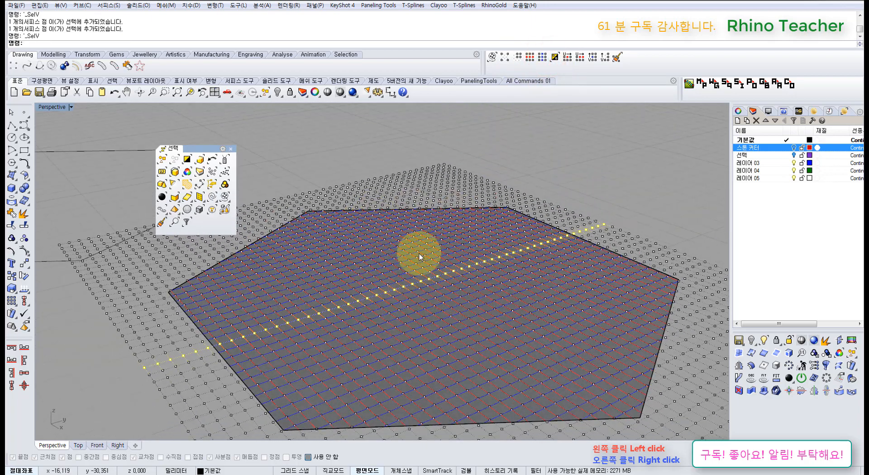
{"action": "right_click_drag", "start_coordinate": [413, 249], "coordinate": [504, 297]}
{"action": "scroll", "coordinate": [503, 297], "scroll_direction": "down", "scroll_amount": 6}
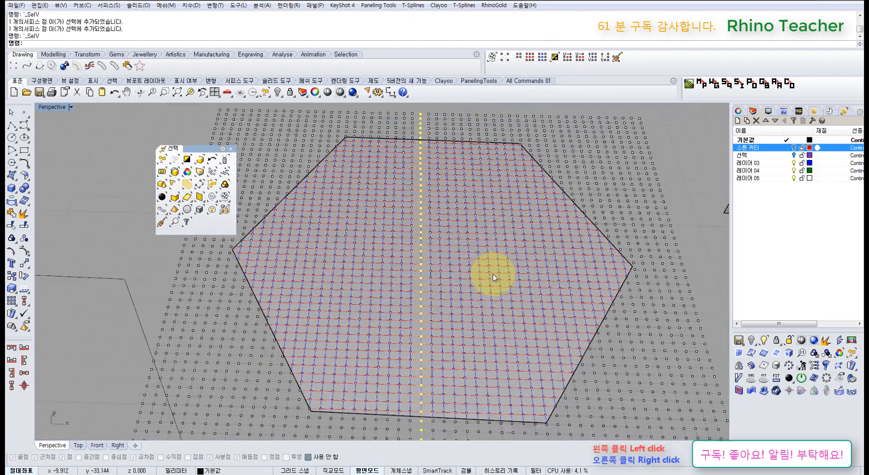
{"action": "left_click", "coordinate": [415, 159]}
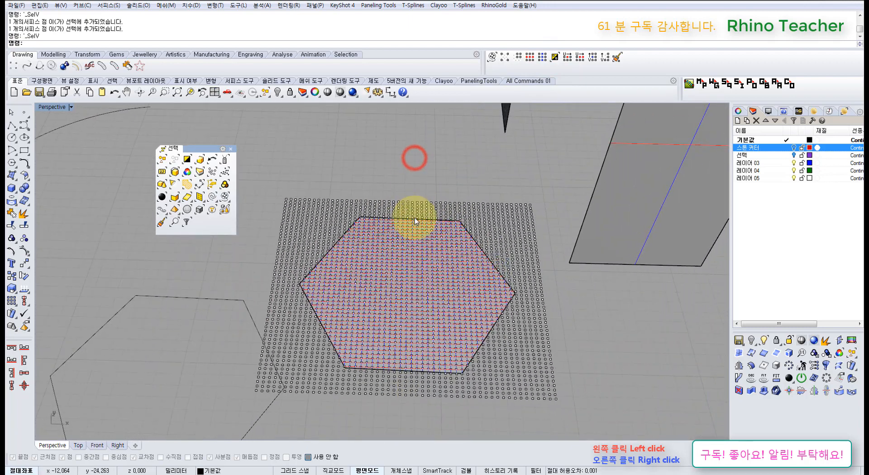
Select one central control point, invert the point selection with InvertPt, and clear the selection.
{"action": "left_click", "coordinate": [398, 285]}
{"action": "scroll", "coordinate": [433, 260], "scroll_direction": "up", "scroll_amount": 8}
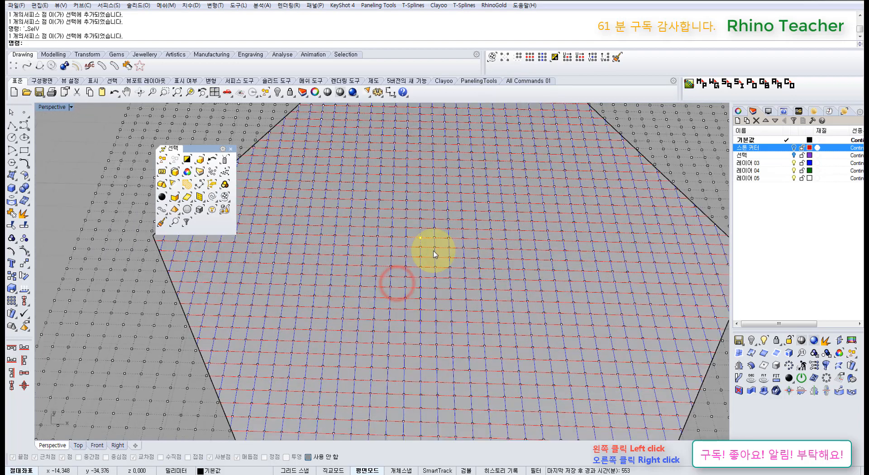
{"action": "left_click", "coordinate": [553, 61]}
{"action": "right_click_drag", "start_coordinate": [493, 235], "coordinate": [439, 255]}
{"action": "scroll", "coordinate": [438, 255], "scroll_direction": "up", "scroll_amount": 6}
{"action": "scroll", "coordinate": [439, 252], "scroll_direction": "down", "scroll_amount": 14}
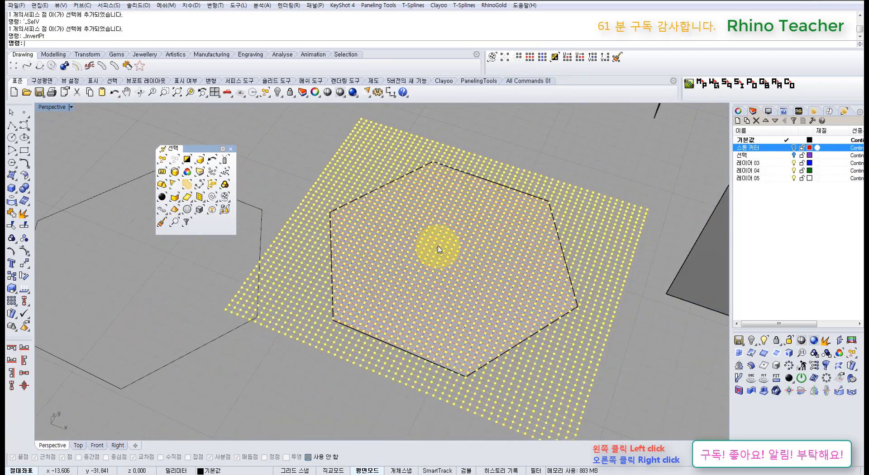
{"action": "key", "text": "Escape"}
Window-select a rectangular block of control points on the upper part of the patch and invert the selection with InvertPt.
{"action": "left_click_drag", "start_coordinate": [442, 127], "coordinate": [556, 313]}
{"action": "scroll", "coordinate": [509, 248], "scroll_direction": "up", "scroll_amount": 4}
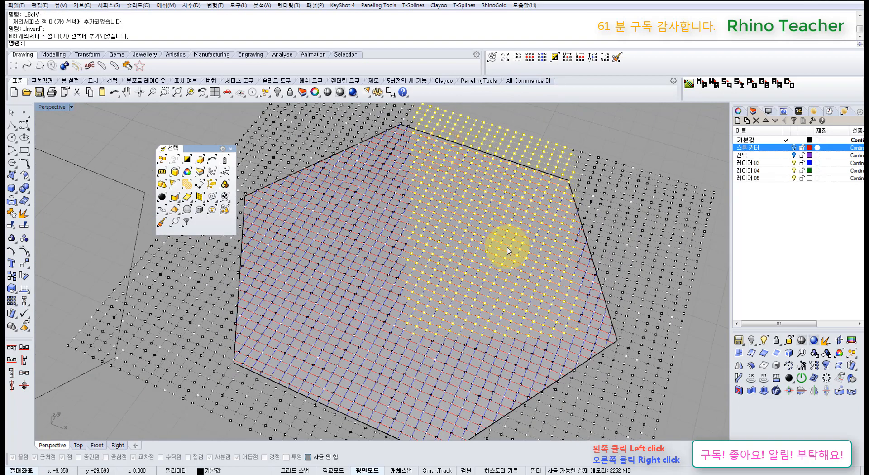
{"action": "left_click", "coordinate": [554, 58]}
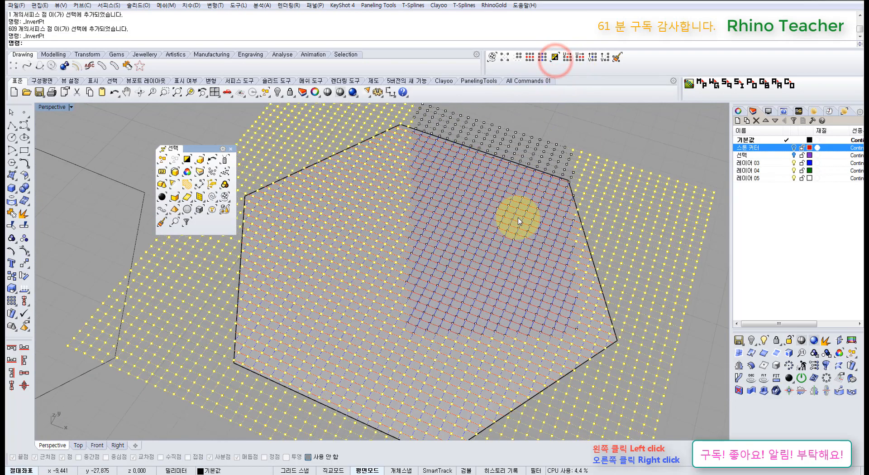
{"action": "scroll", "coordinate": [515, 213], "scroll_direction": "down", "scroll_amount": 3}
{"action": "right_click_drag", "start_coordinate": [521, 218], "coordinate": [447, 227]}
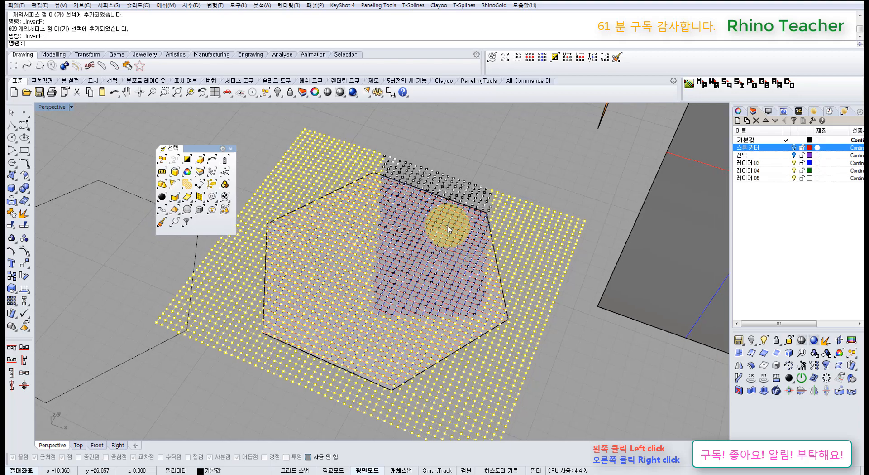
Clear the point selection, select a single control point near the patch's centre, and step it forward along U with NextU.
{"action": "left_click", "coordinate": [575, 163]}
{"action": "scroll", "coordinate": [400, 266], "scroll_direction": "up", "scroll_amount": 5}
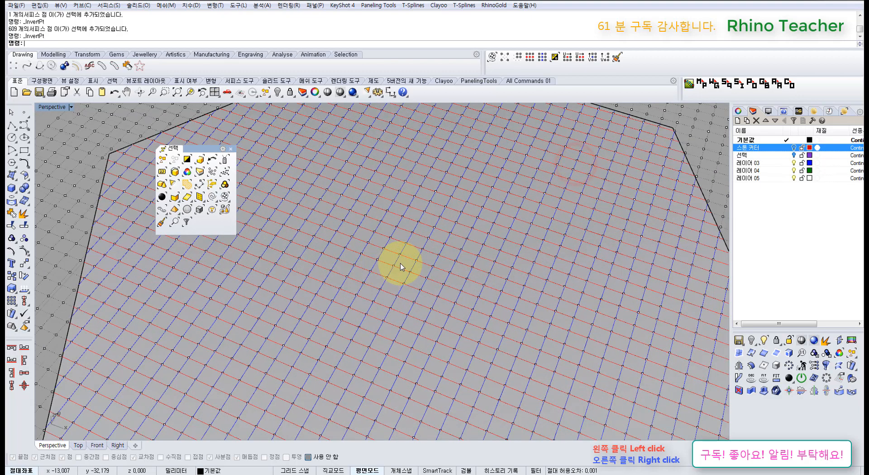
{"action": "left_click", "coordinate": [395, 267]}
{"action": "right_click_drag", "start_coordinate": [394, 305], "coordinate": [545, 120]}
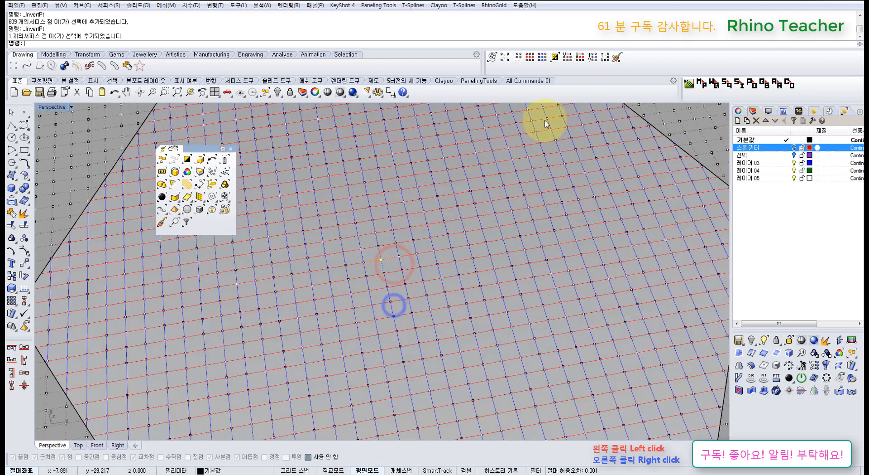
{"action": "left_click", "coordinate": [567, 57]}
{"action": "left_click", "coordinate": [567, 57]}
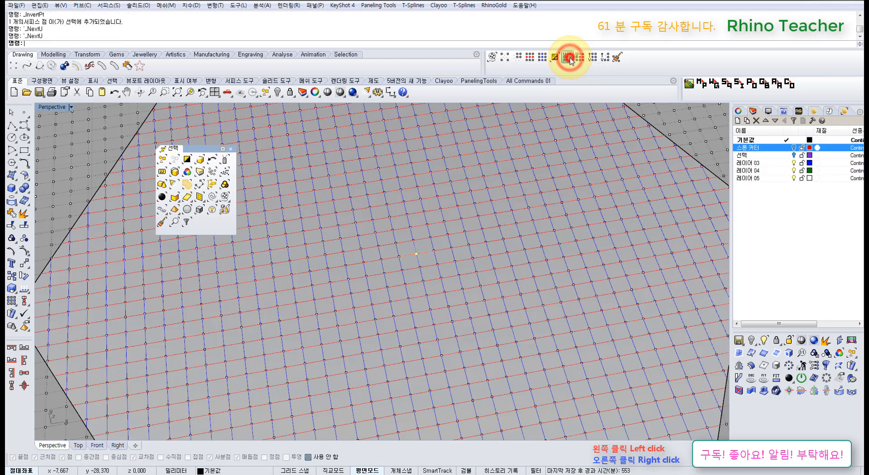
{"action": "left_click", "coordinate": [568, 57]}
Step the control point selection back along its U row several times with PrevU.
{"action": "right_click", "coordinate": [570, 58]}
{"action": "right_click", "coordinate": [570, 58]}
{"action": "right_click", "coordinate": [569, 58]}
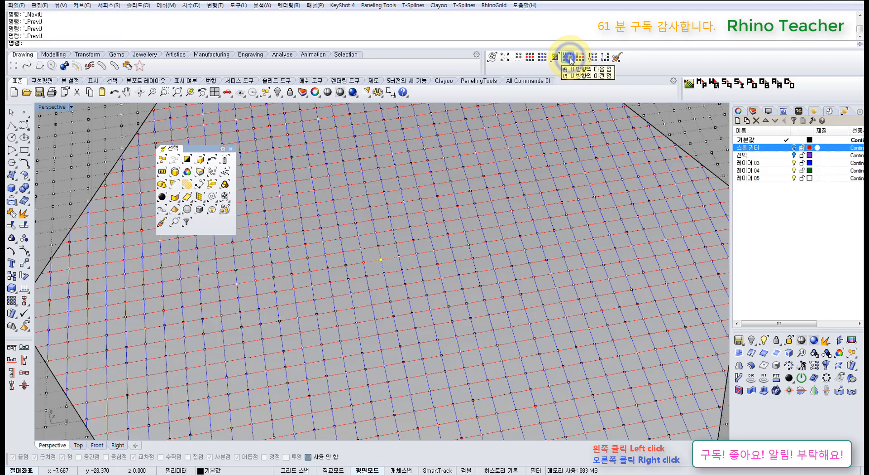
{"action": "right_click", "coordinate": [570, 58]}
Grow the point selection in both directions along its U row with AddNextU and AddPrevU.
{"action": "left_click", "coordinate": [580, 60]}
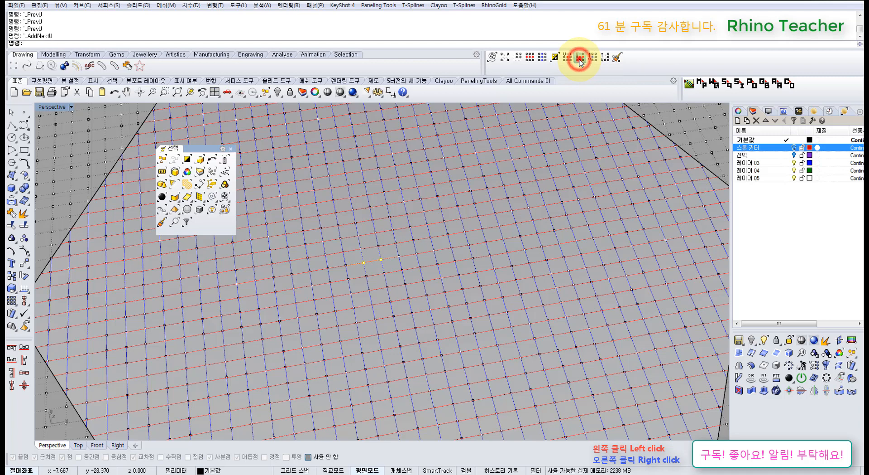
{"action": "left_click", "coordinate": [580, 60]}
{"action": "right_click", "coordinate": [580, 62]}
{"action": "right_click", "coordinate": [580, 61]}
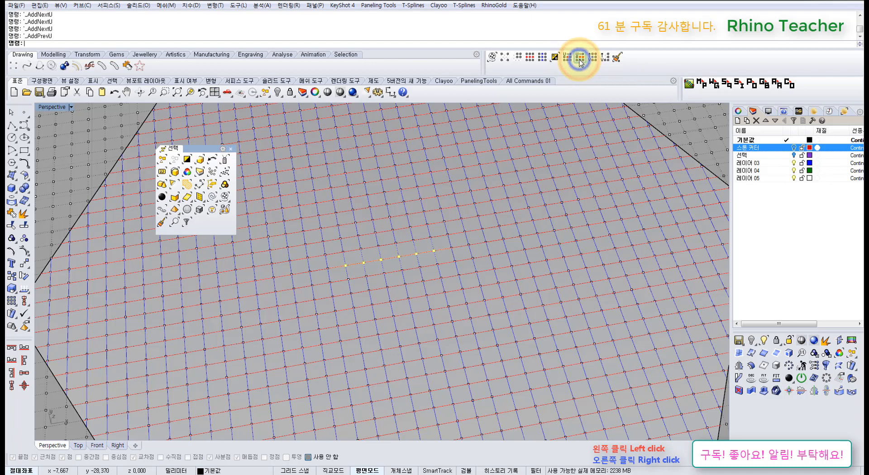
{"action": "right_click", "coordinate": [580, 61]}
{"action": "right_click", "coordinate": [580, 61]}
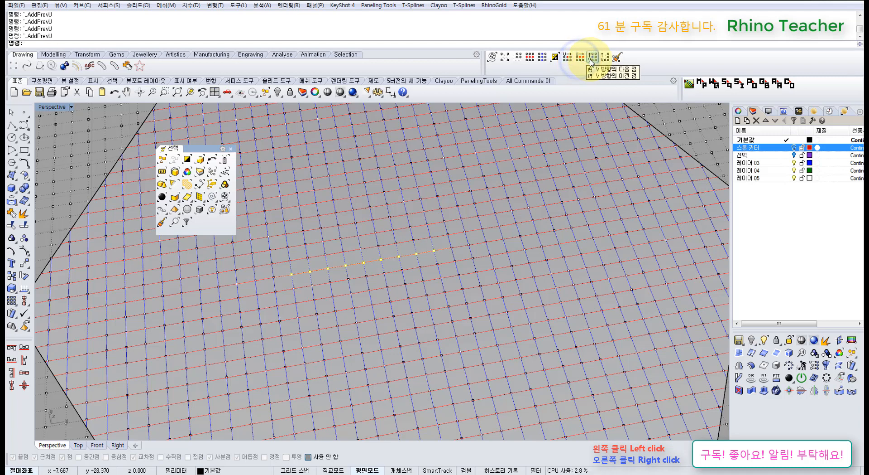
Try to brush-select points on the hexagonal patch with SelBrushPoints.
{"action": "scroll", "coordinate": [538, 203], "scroll_direction": "down", "scroll_amount": 6}
{"action": "right_click_drag", "start_coordinate": [569, 191], "coordinate": [475, 271], "text": "shift"}
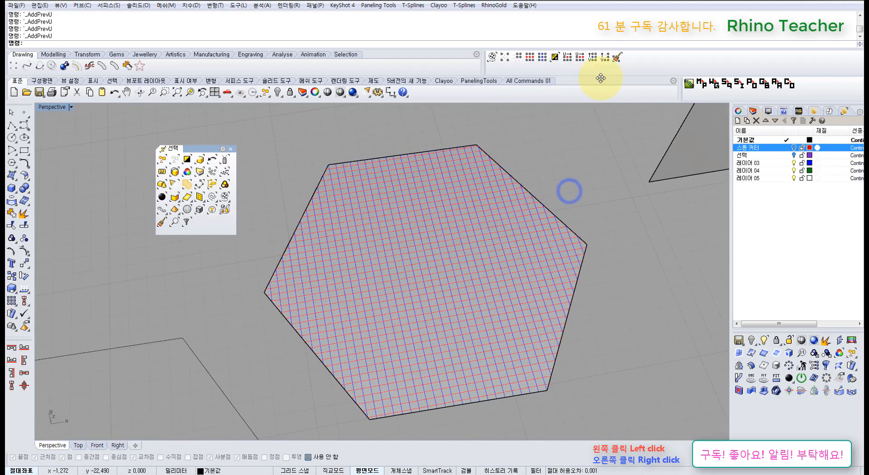
{"action": "left_click", "coordinate": [618, 58]}
{"action": "left_click", "coordinate": [461, 194]}
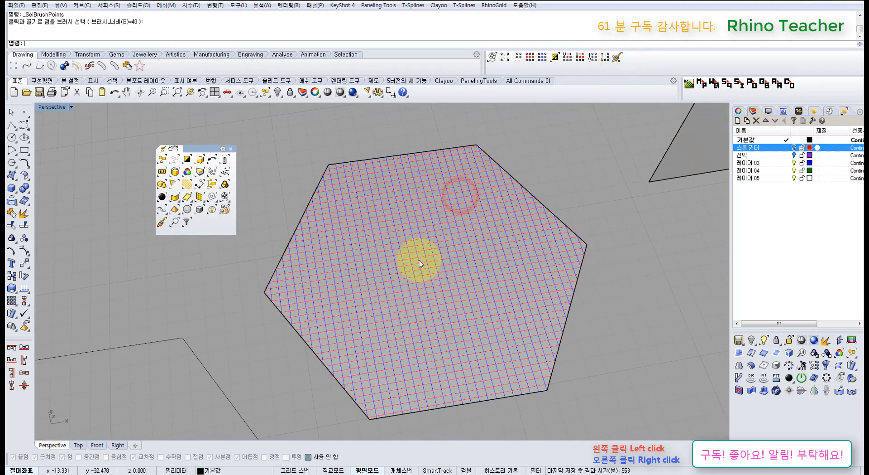
{"action": "left_click_drag", "start_coordinate": [420, 236], "coordinate": [447, 301]}
{"action": "left_click_drag", "start_coordinate": [447, 340], "coordinate": [442, 235]}
Turn on the patch's control points, brush-select scattered areas across the grid with SelBrushPoints, and clear the selection.
{"action": "key", "text": "F10"}
{"action": "left_click", "coordinate": [616, 58]}
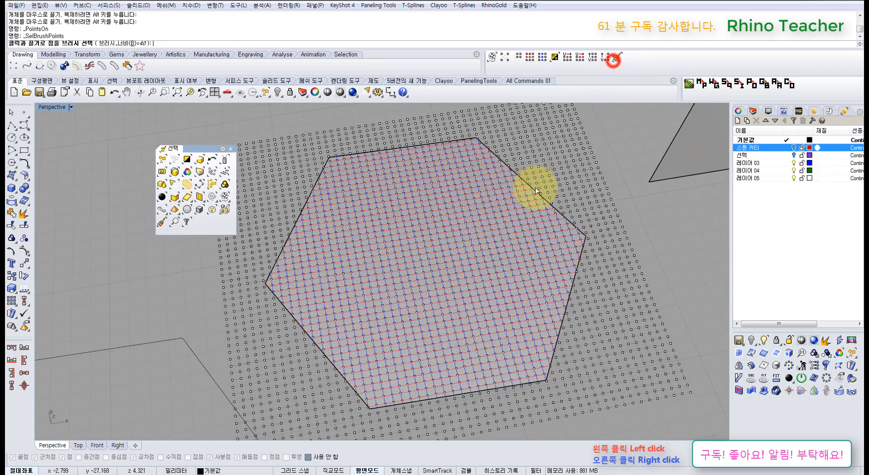
{"action": "mouse_move", "coordinate": [475, 155]}
{"action": "left_mouse_down"}
{"action": "mouse_move", "coordinate": [401, 185]}
{"action": "mouse_move", "coordinate": [437, 194]}
{"action": "mouse_move", "coordinate": [426, 239]}
{"action": "mouse_move", "coordinate": [560, 177]}
{"action": "mouse_move", "coordinate": [617, 78]}
{"action": "left_mouse_up"}
{"action": "left_click", "coordinate": [617, 60]}
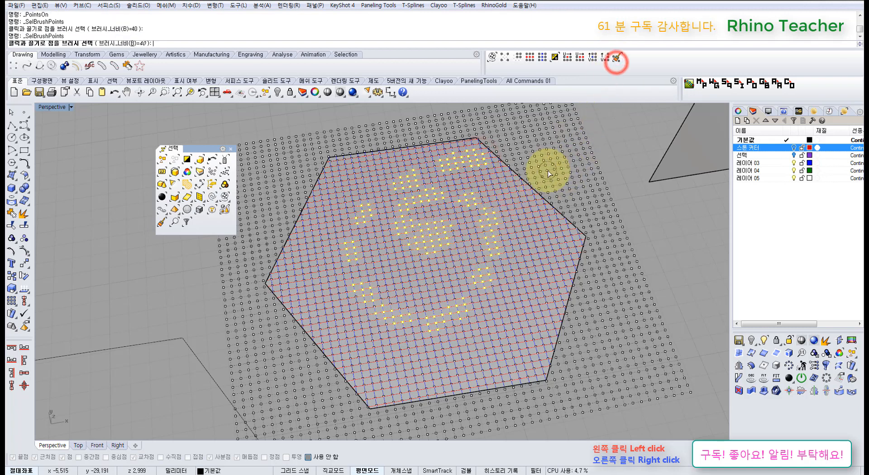
{"action": "mouse_move", "coordinate": [545, 171]}
{"action": "left_mouse_down"}
{"action": "mouse_move", "coordinate": [524, 195]}
{"action": "mouse_move", "coordinate": [457, 370]}
{"action": "mouse_move", "coordinate": [526, 355]}
{"action": "mouse_move", "coordinate": [608, 256]}
{"action": "mouse_move", "coordinate": [245, 376]}
{"action": "mouse_move", "coordinate": [615, 278]}
{"action": "mouse_move", "coordinate": [411, 235]}
{"action": "mouse_move", "coordinate": [342, 203]}
{"action": "mouse_move", "coordinate": [342, 192]}
{"action": "mouse_move", "coordinate": [287, 243]}
{"action": "mouse_move", "coordinate": [281, 304]}
{"action": "mouse_move", "coordinate": [549, 397]}
{"action": "mouse_move", "coordinate": [401, 414]}
{"action": "left_mouse_up"}
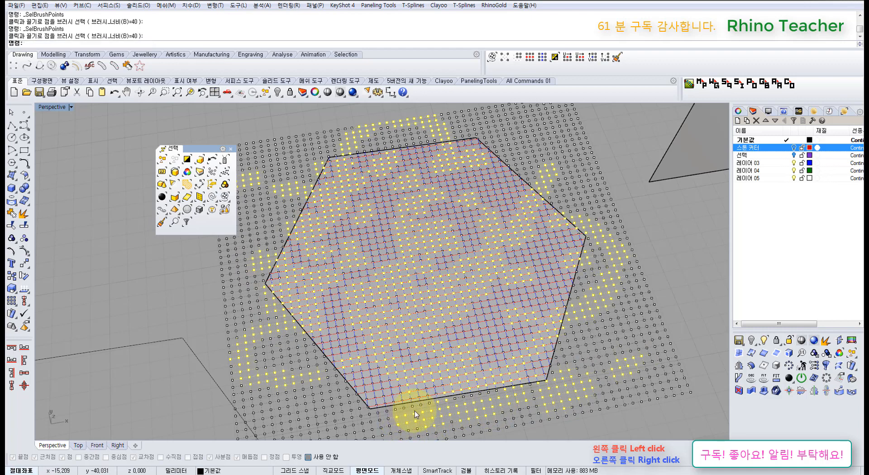
{"action": "key", "text": "Escape"}
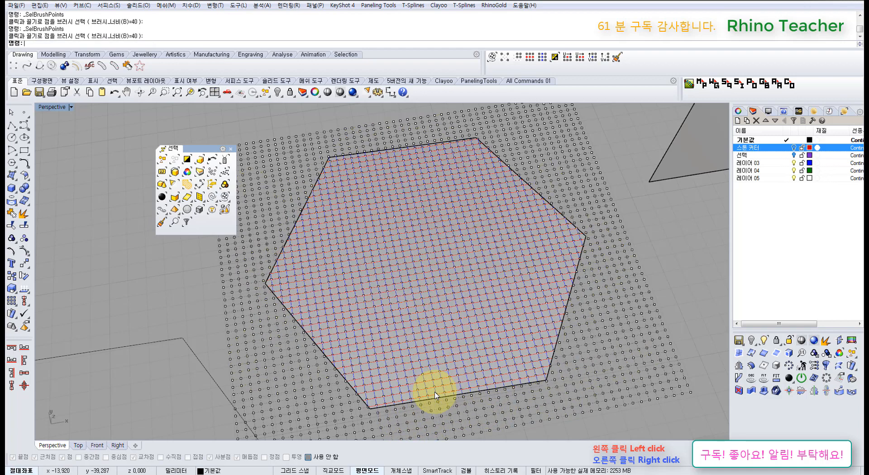
Select the patch, show its control points, and brush-select a strip near the upper edge and another across the middle with SelBrushPoints.
{"action": "left_click", "coordinate": [502, 260]}
{"action": "key", "text": "F10"}
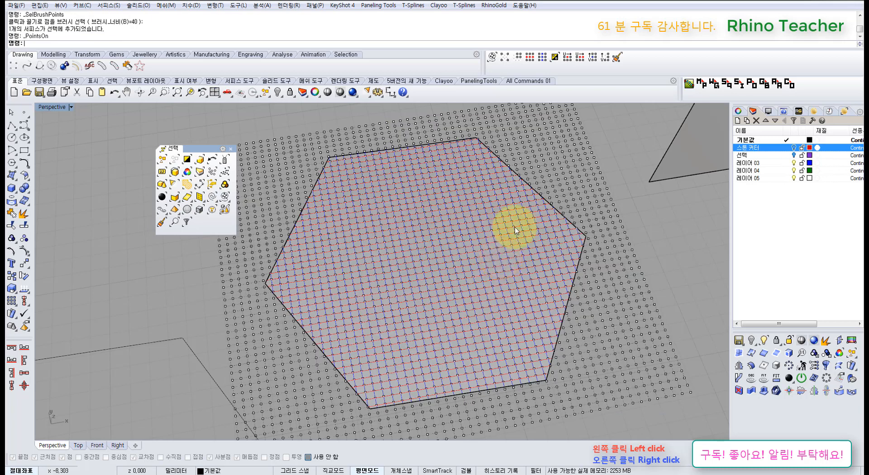
{"action": "left_click", "coordinate": [617, 60]}
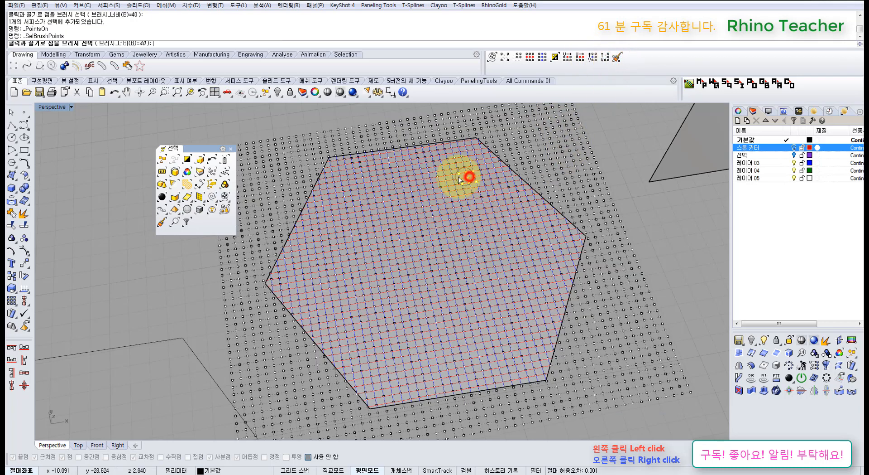
{"action": "left_click_drag", "start_coordinate": [460, 180], "coordinate": [410, 202]}
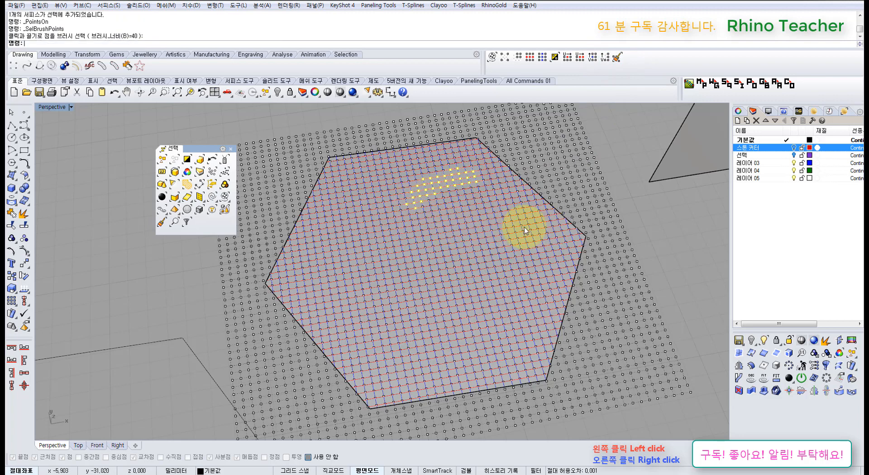
{"action": "left_click", "coordinate": [616, 60]}
{"action": "left_click_drag", "start_coordinate": [559, 232], "coordinate": [333, 278]}
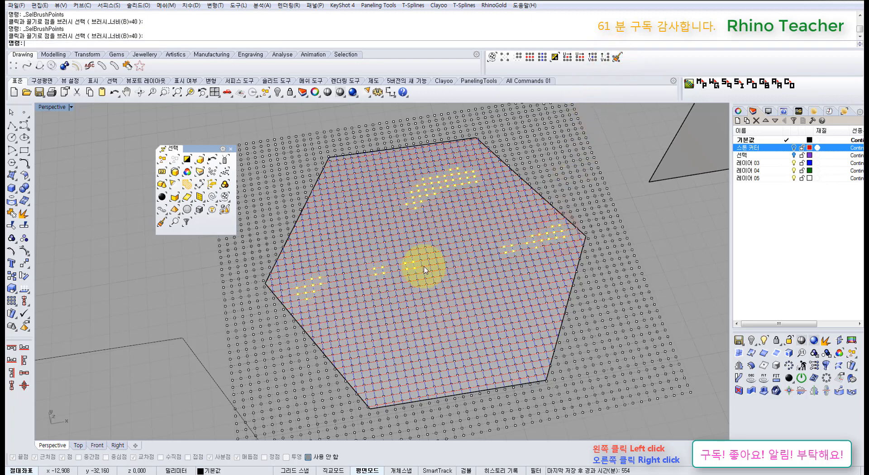
Add the control points around the hexagon's left corner to the selection with a SelVolumeSphere sphere.
{"action": "scroll", "coordinate": [511, 235], "scroll_direction": "down", "scroll_amount": 5}
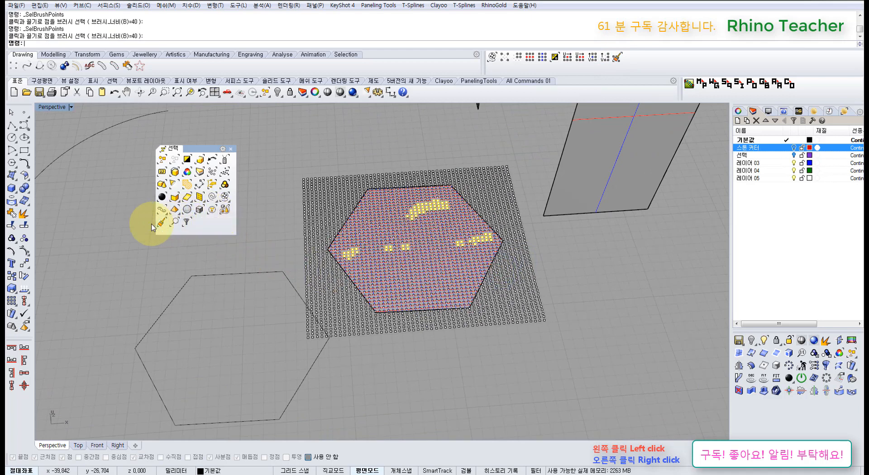
{"action": "left_click", "coordinate": [187, 209]}
{"action": "left_click", "coordinate": [347, 230]}
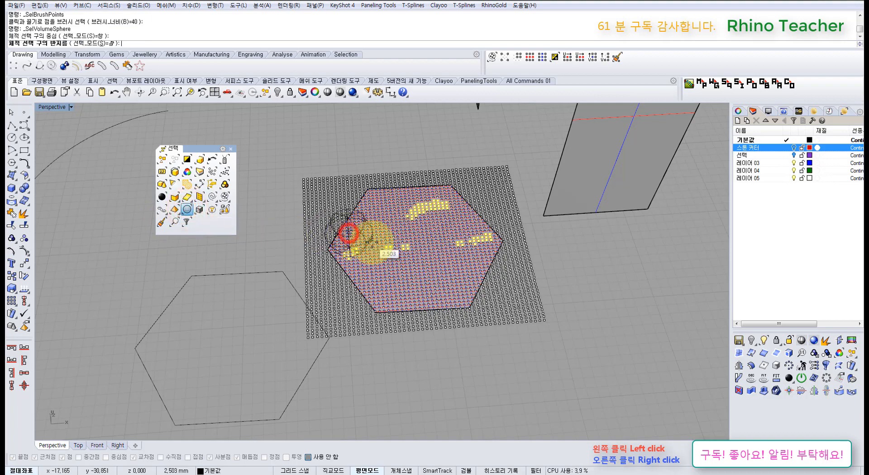
{"action": "left_click", "coordinate": [375, 244]}
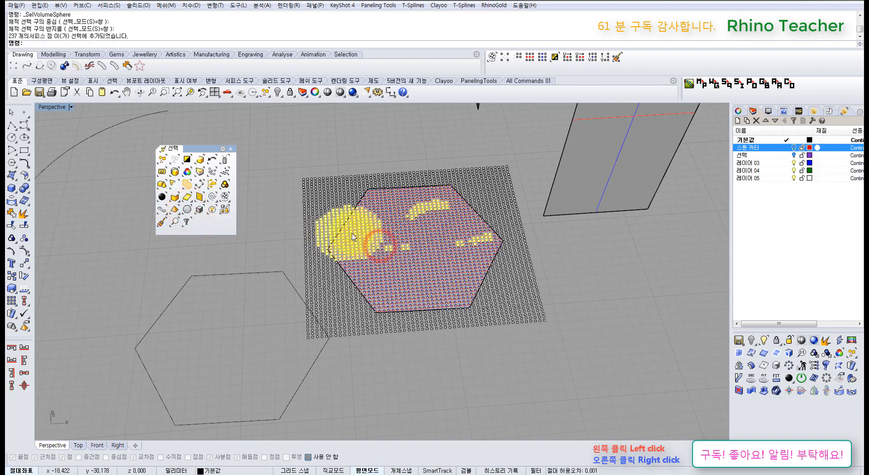
Add a circular area of control points on the patch's lower left to the selection with SelCircular, radius about 3.3 mm.
{"action": "scroll", "coordinate": [341, 233], "scroll_direction": "up", "scroll_amount": 4}
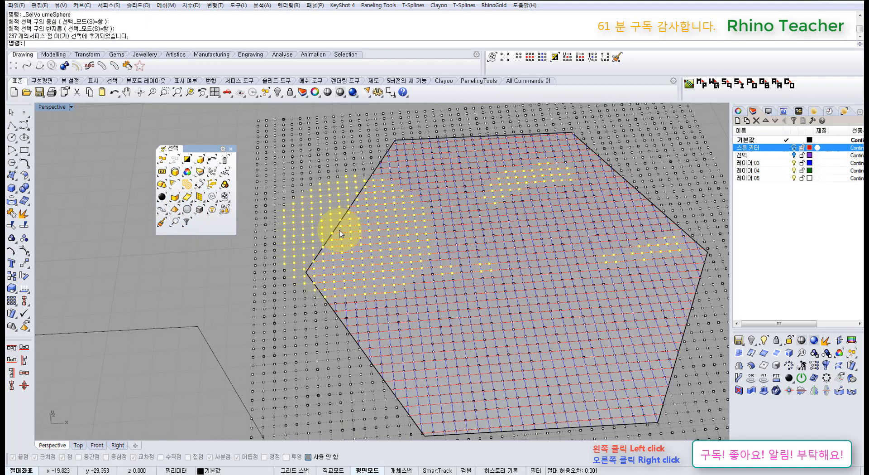
{"action": "left_click", "coordinate": [212, 209]}
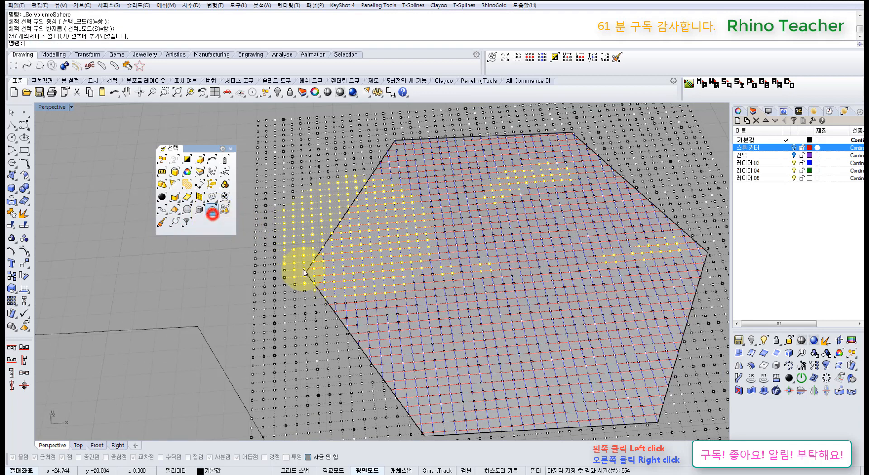
{"action": "left_click", "coordinate": [427, 323]}
{"action": "left_click", "coordinate": [497, 341]}
{"action": "scroll", "coordinate": [458, 290], "scroll_direction": "down", "scroll_amount": 6}
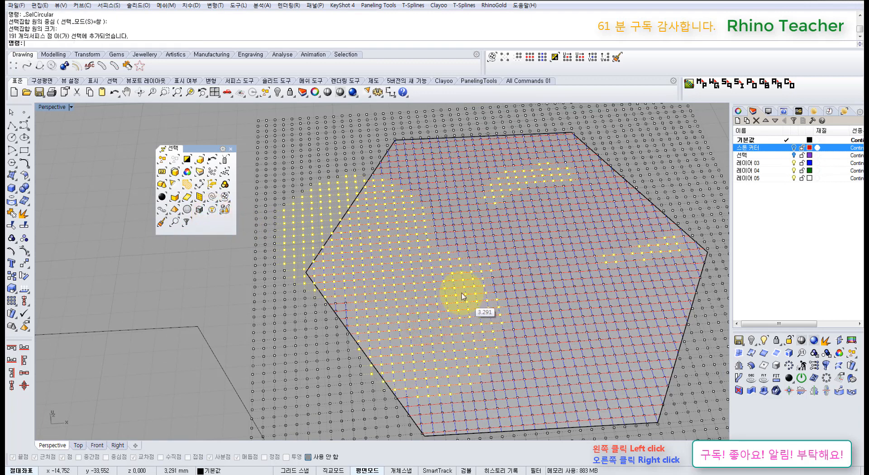
{"action": "left_click", "coordinate": [319, 222]}
{"action": "scroll", "coordinate": [455, 276], "scroll_direction": "down", "scroll_amount": 8}
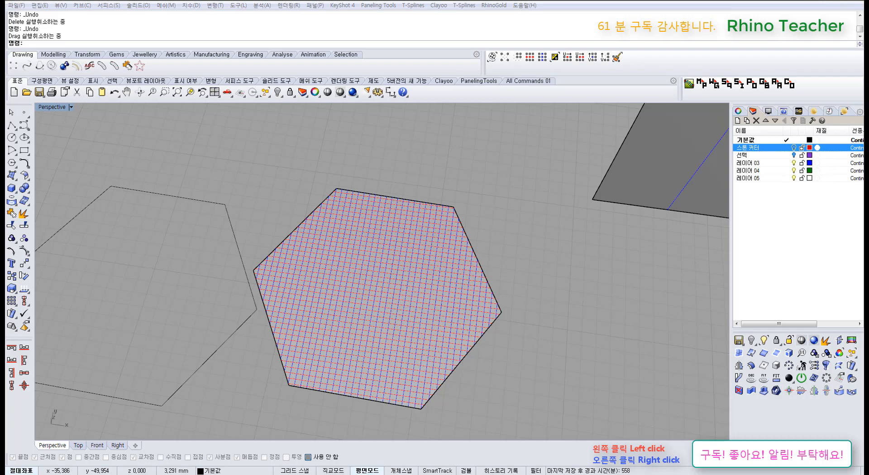
Open the set of object visibility and locking commands.
{"action": "right_click_drag", "start_coordinate": [256, 366], "coordinate": [244, 339]}
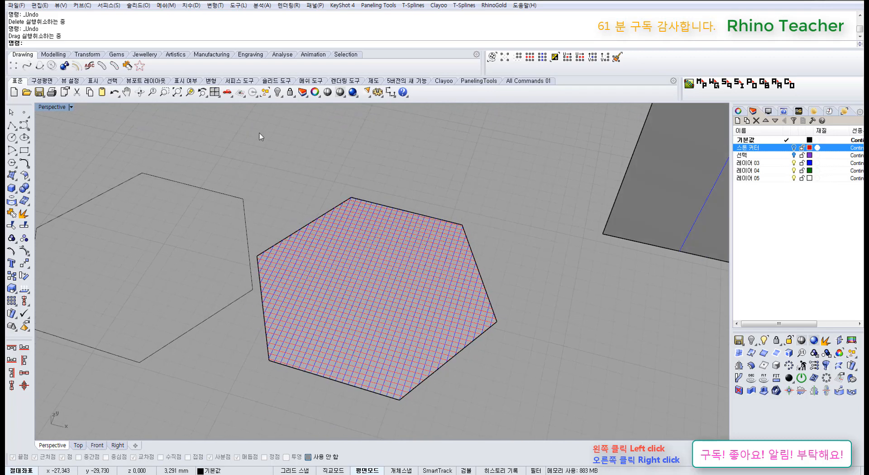
{"action": "left_click", "coordinate": [277, 93]}
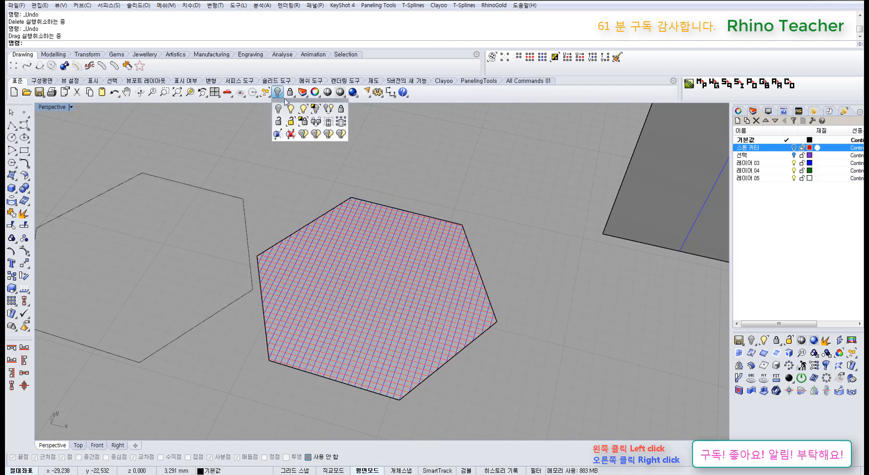